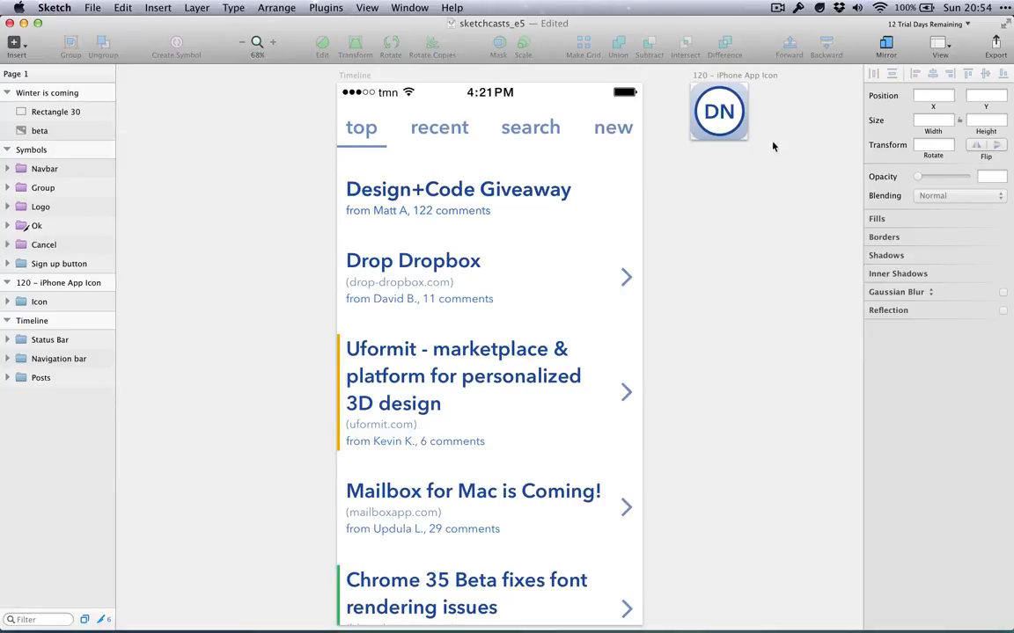
Step: Switch the border of the app icon's outer circle to a linear gradient
super+click(737, 131)
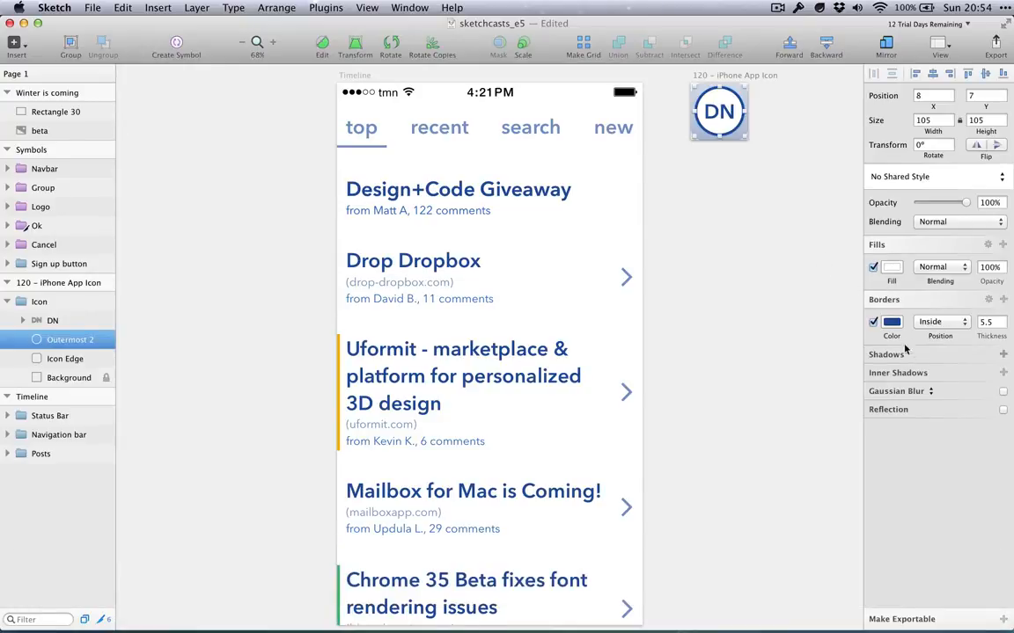
click(892, 268)
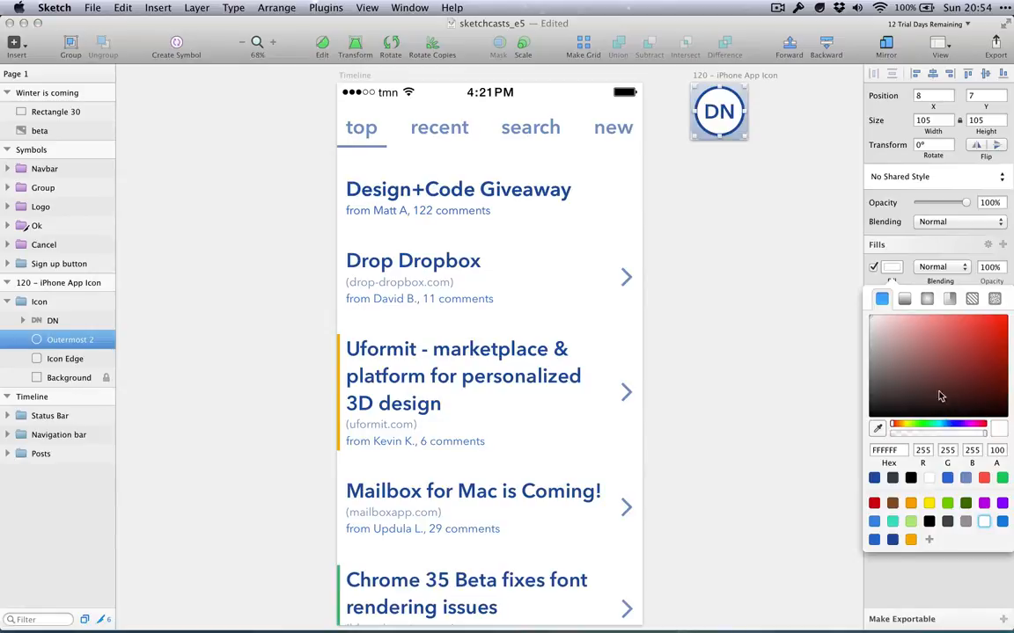
click(906, 257)
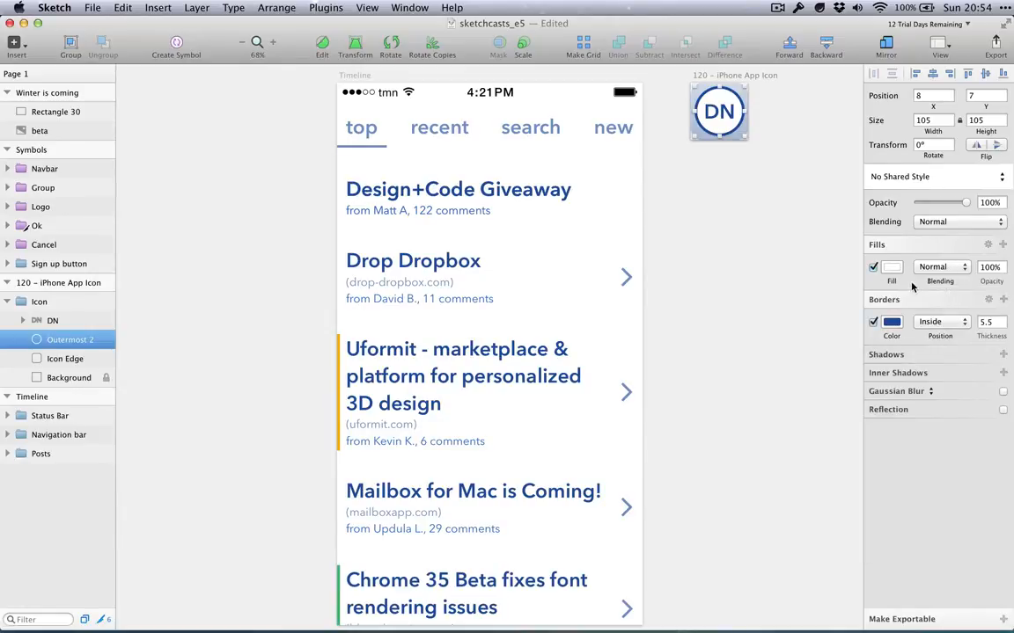
click(892, 323)
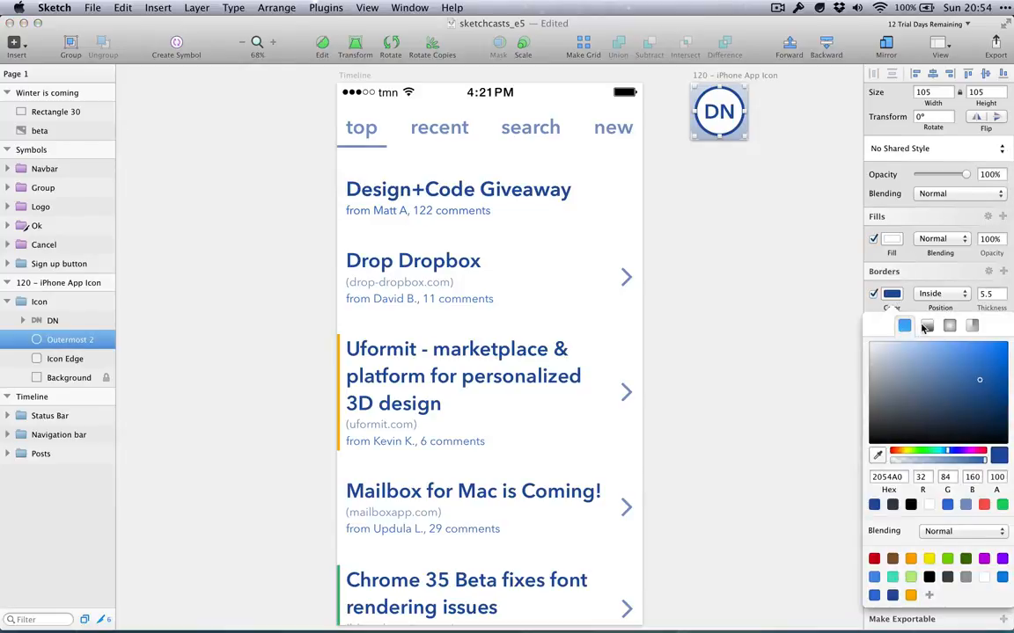
click(925, 326)
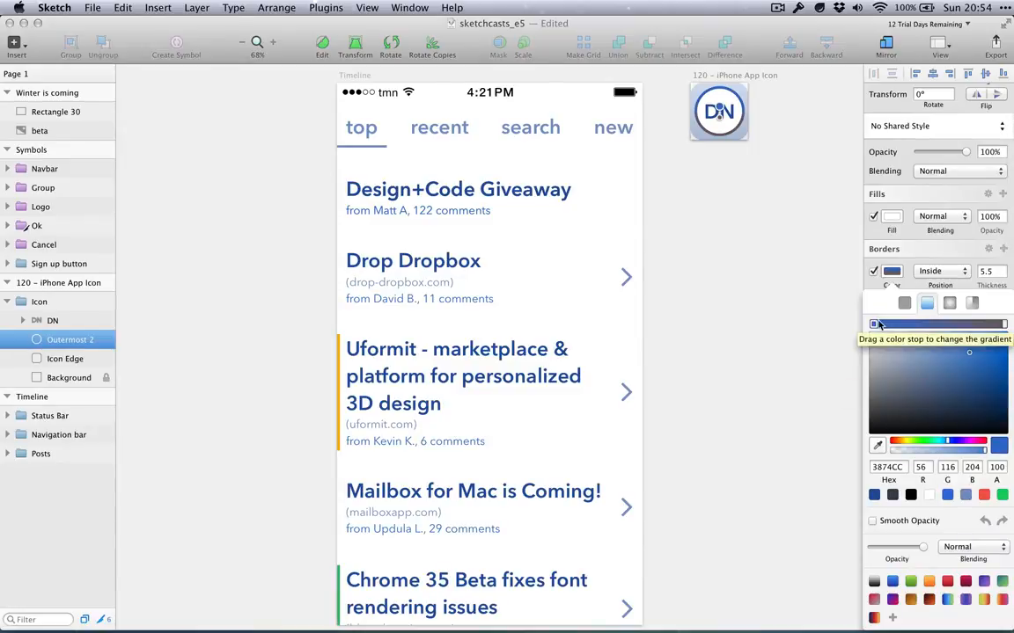
Step: Move both stops of the circle's border gradient inward and color the end stop red
drag(875, 326, 898, 325)
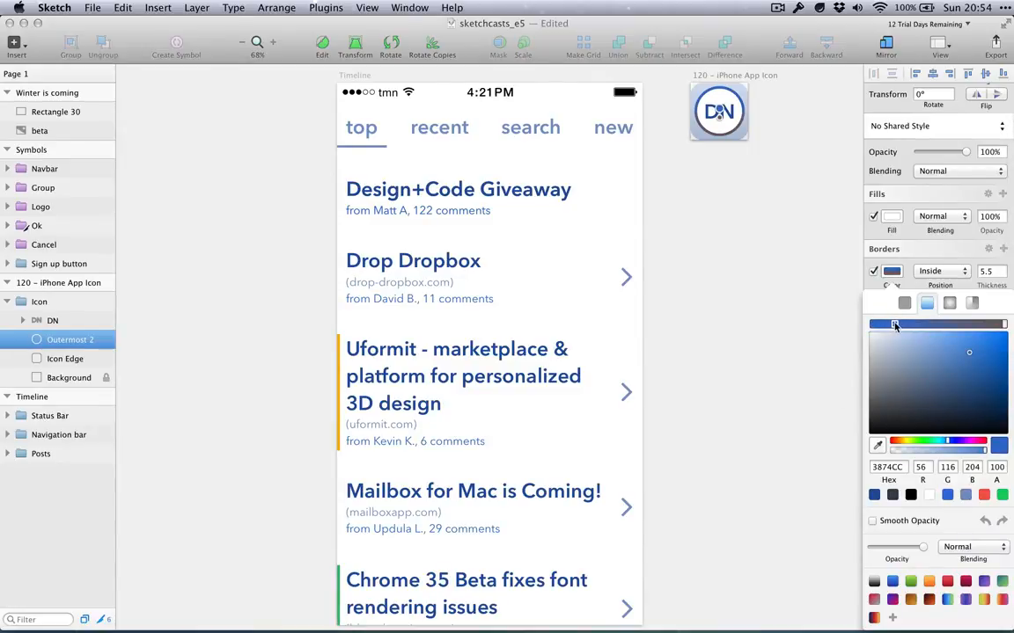
drag(1002, 327, 981, 327)
mouse_move(916, 377)
mouse_down()
mouse_move(947, 382)
mouse_move(987, 327)
mouse_up()
click(897, 327)
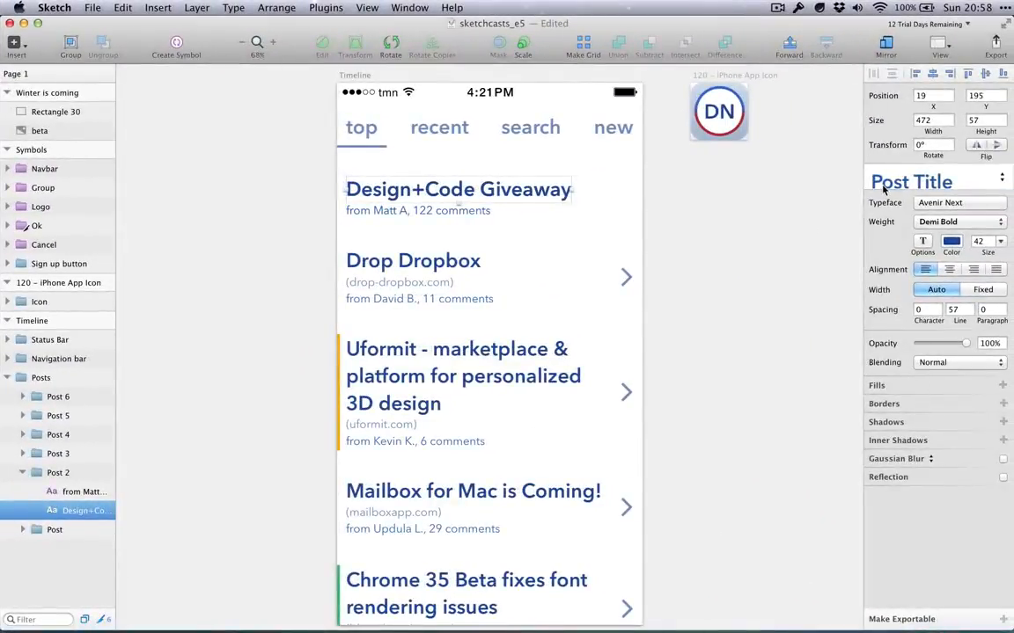
Step: Browse the shared text styles and the available typefaces for the "Design+Code Giveaway" title
click(883, 188)
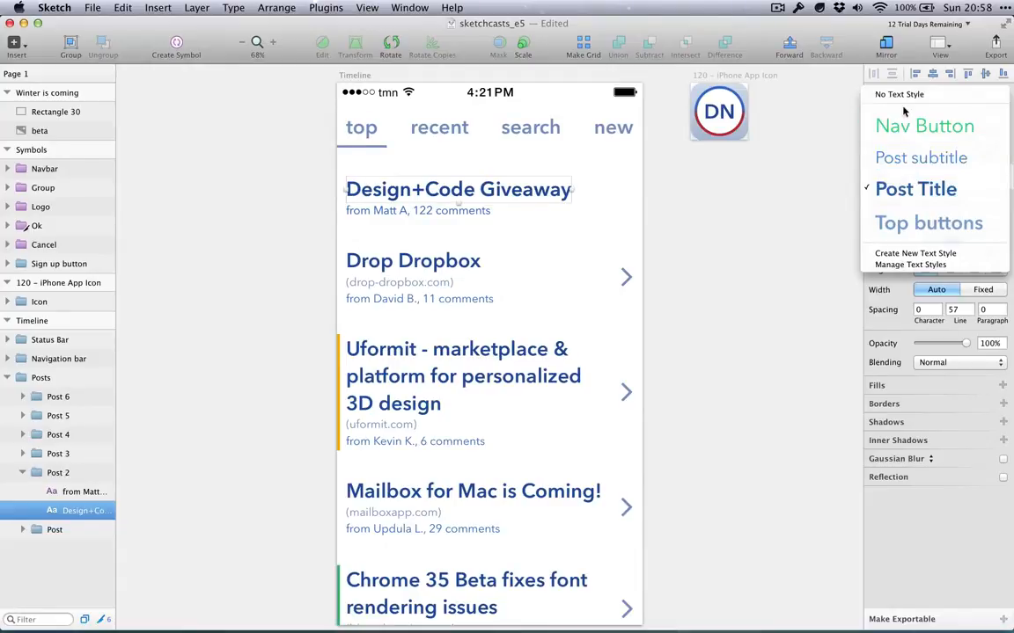
click(902, 191)
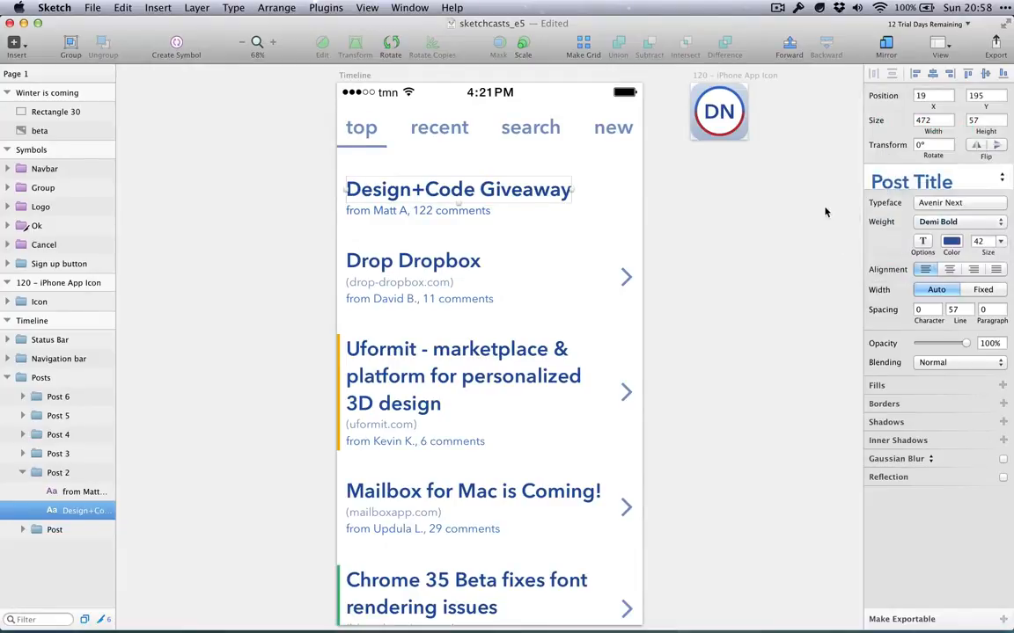
click(948, 206)
click(944, 203)
click(942, 203)
scroll(941, 308, down, 10)
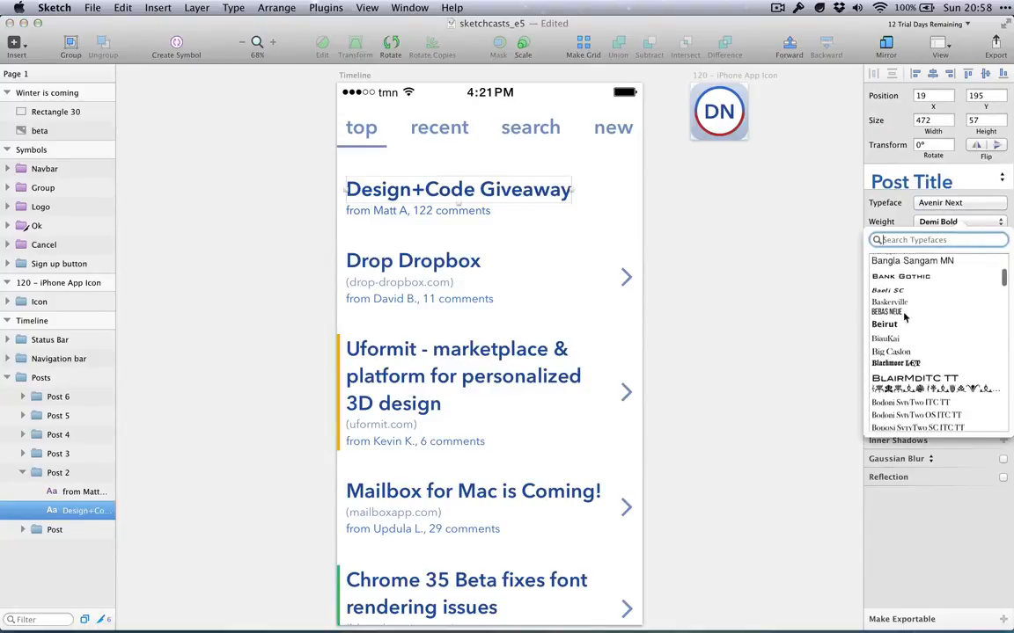
click(815, 300)
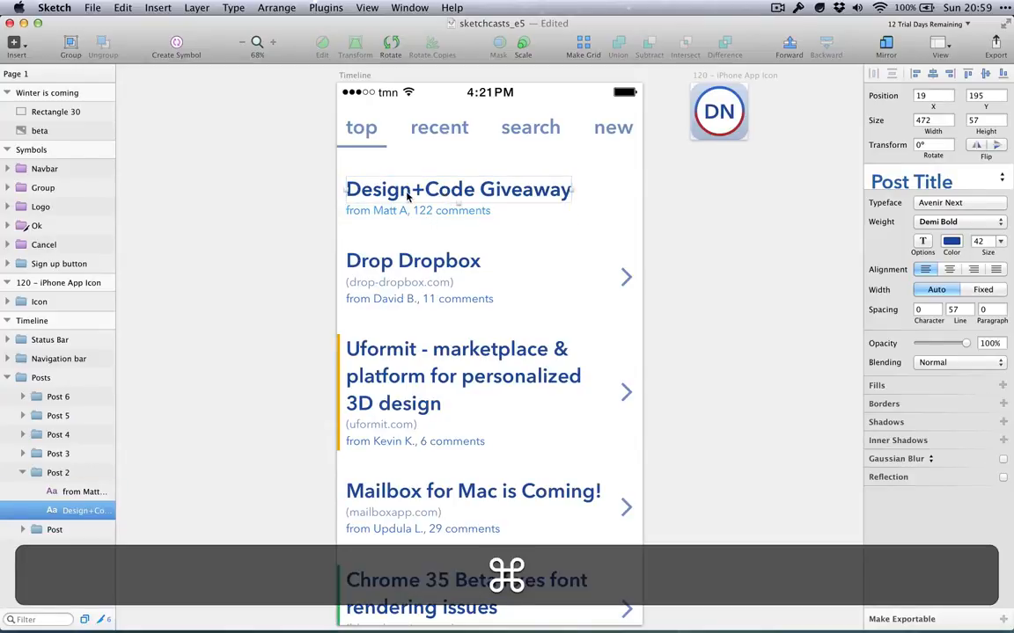
Step: Duplicate the "Design+Code Giveaway" title just below the original and delete the copy
key(super+c)
key(super+v)
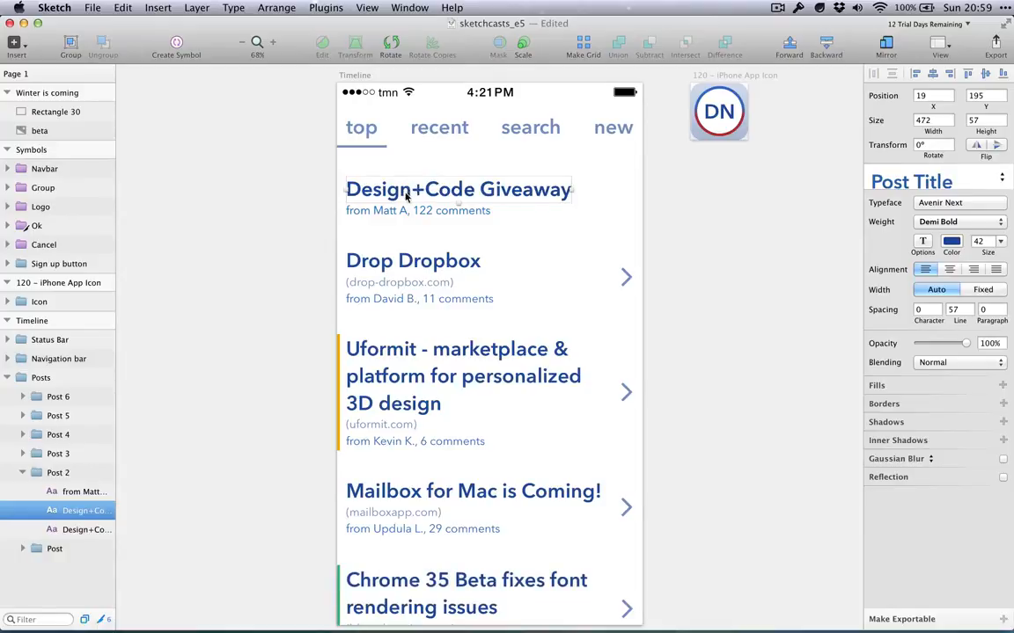
drag(406, 195, 407, 220)
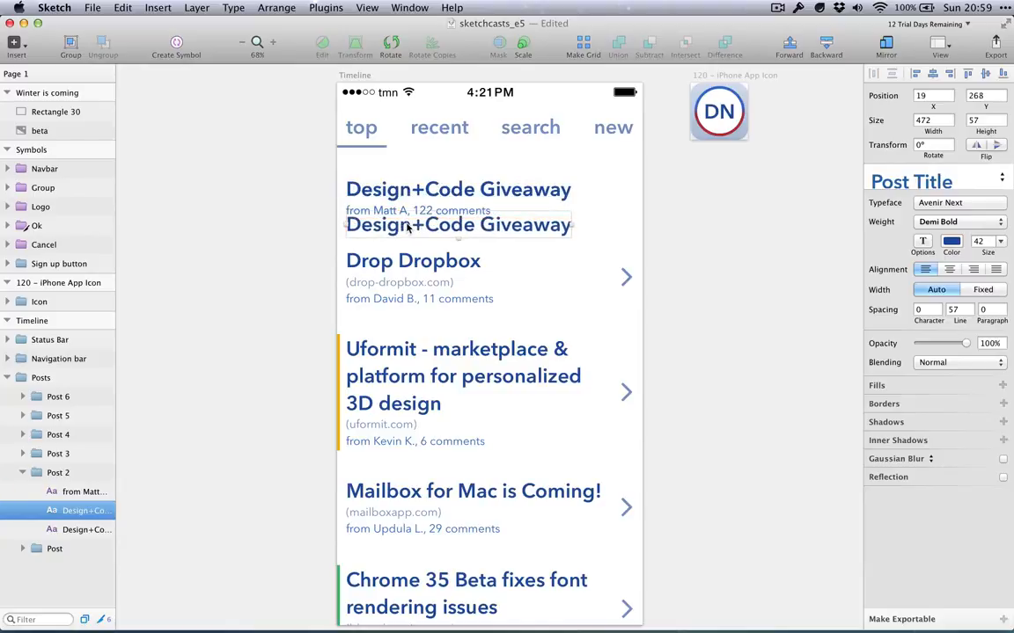
key(BackSpace)
Step: Paste the copied title at a chosen spot between the first two posts and delete it
scroll(448, 208, down, 2)
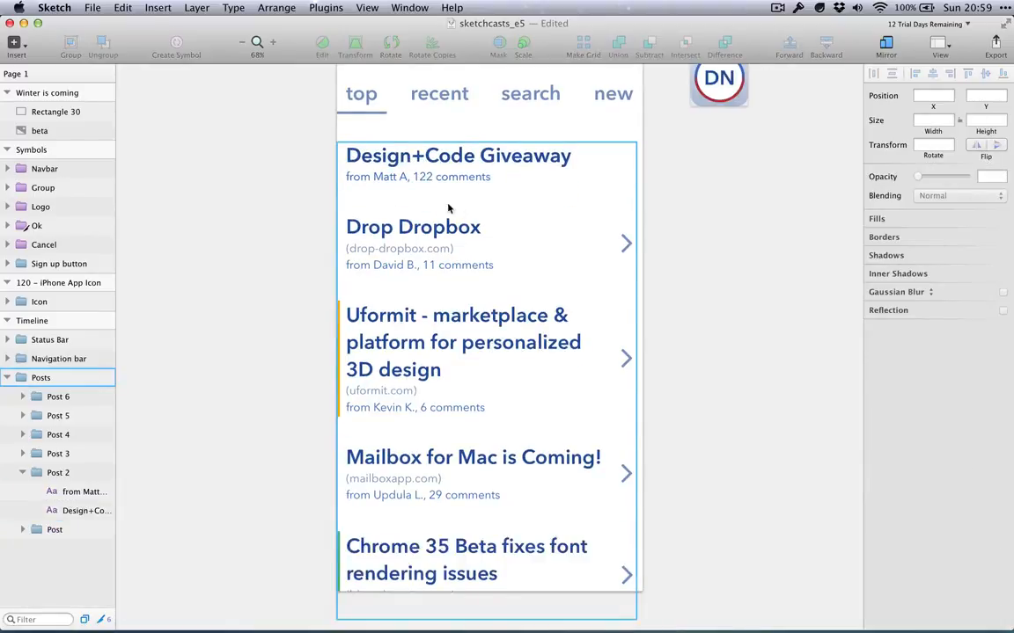
right_click(576, 209)
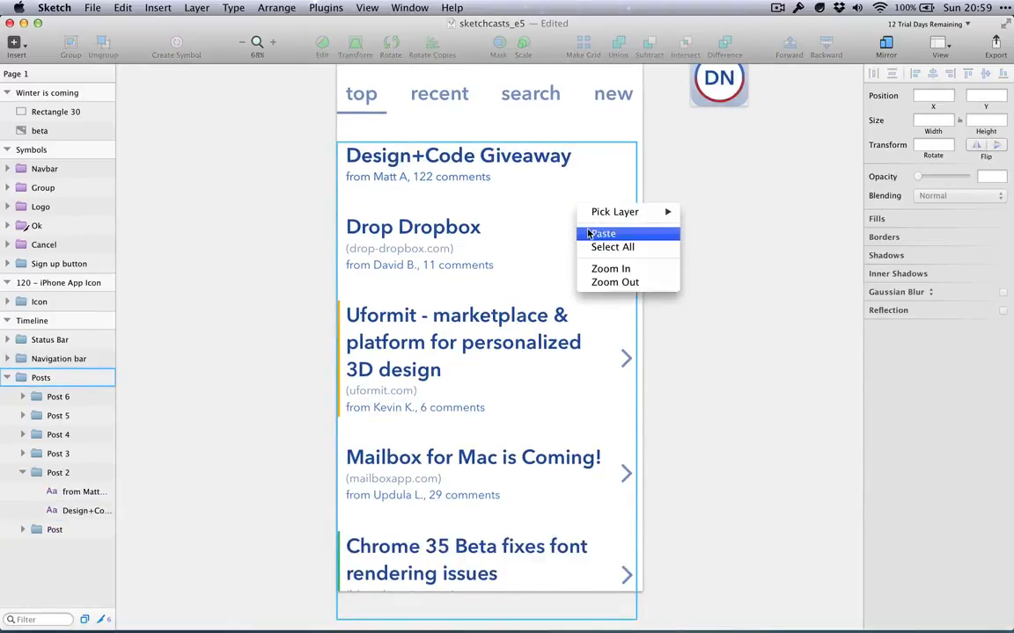
click(587, 231)
click(511, 203)
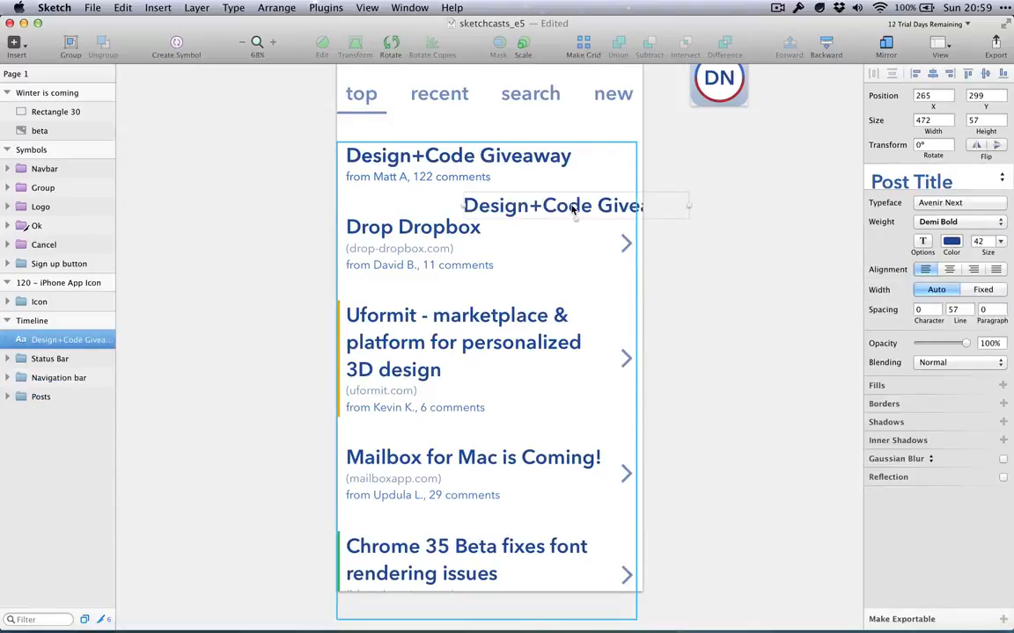
drag(572, 208, 575, 204)
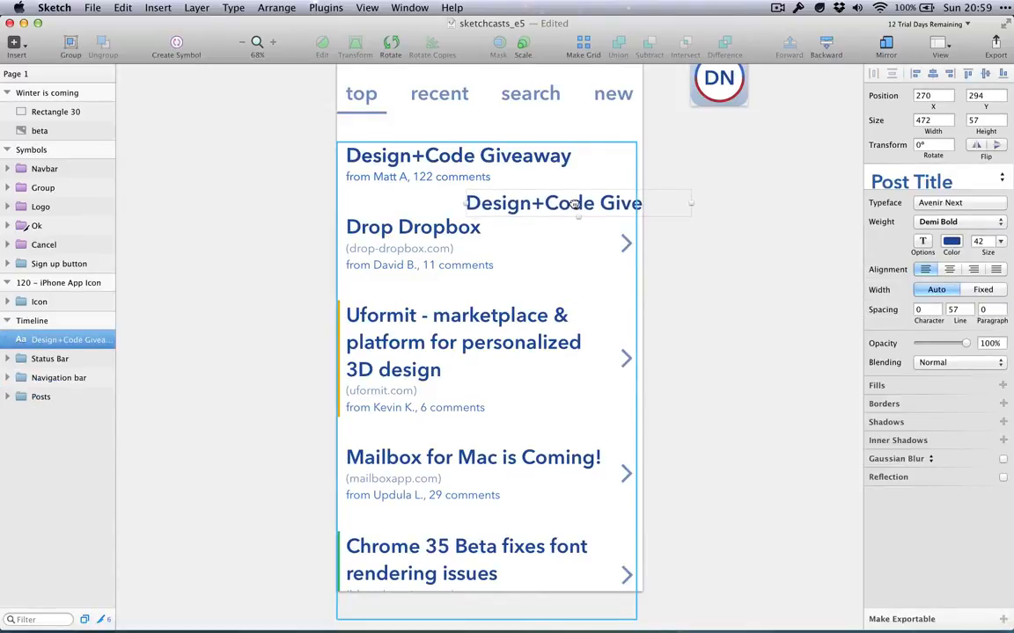
key(BackSpace)
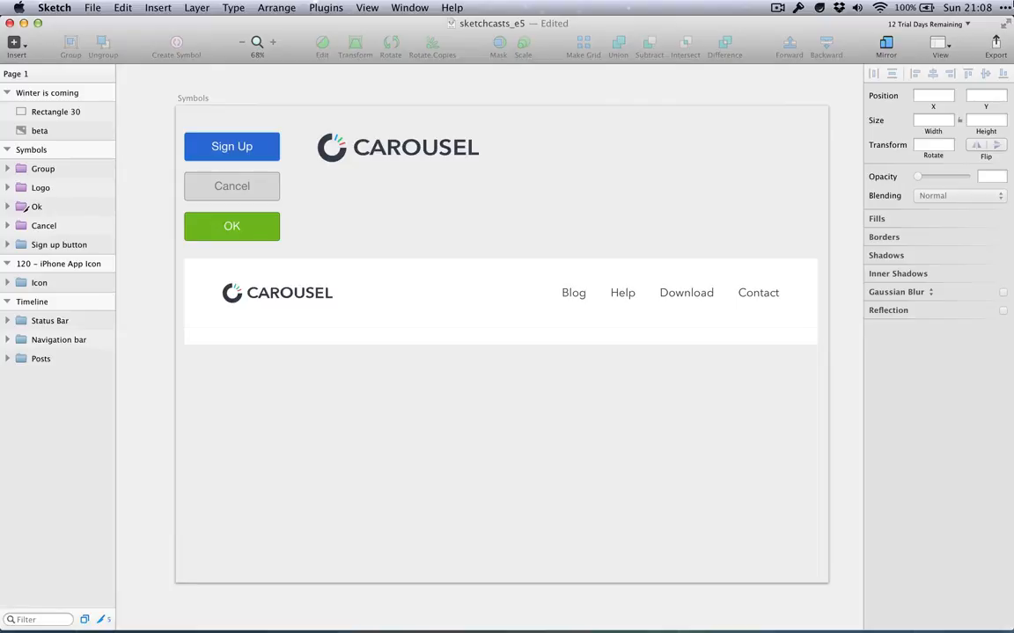
Step: Turn the blue Sign Up button group into a symbol named "Sign Up button"
click(260, 151)
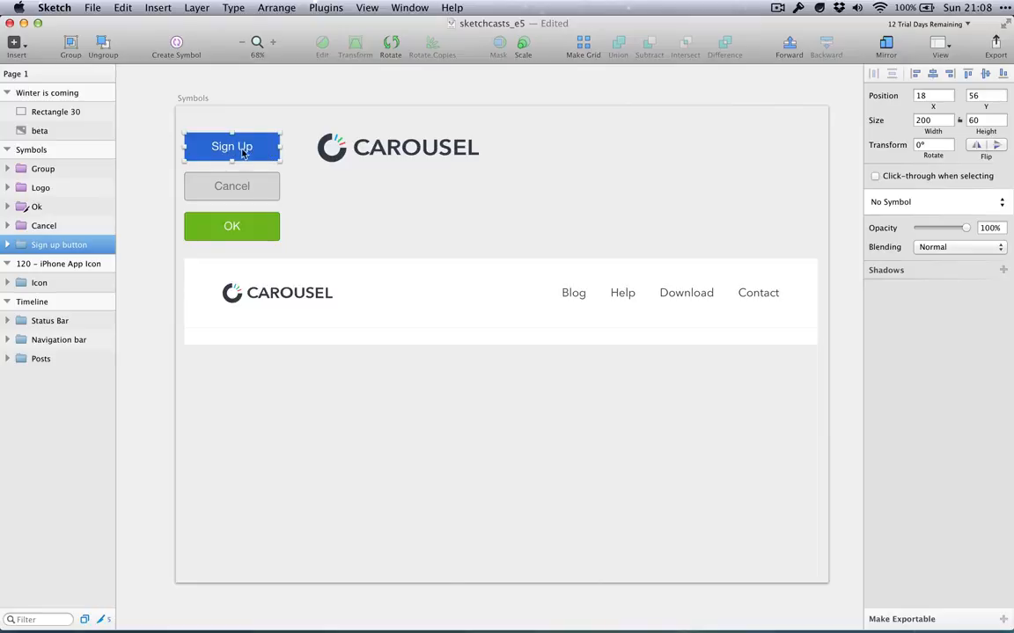
click(165, 54)
click(914, 176)
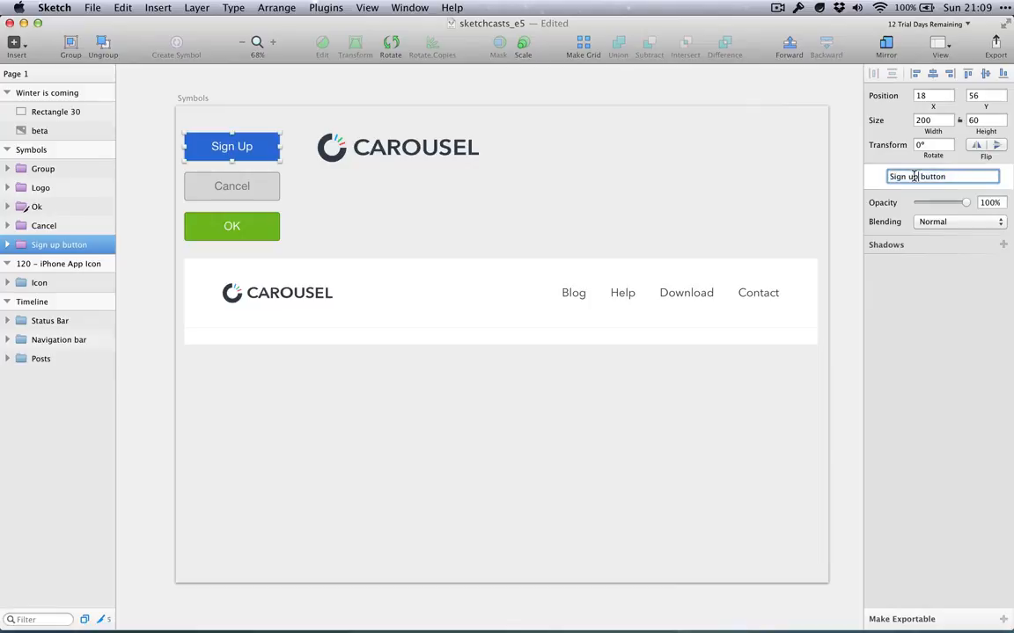
key(BackSpace)
text(U)
key(Return)
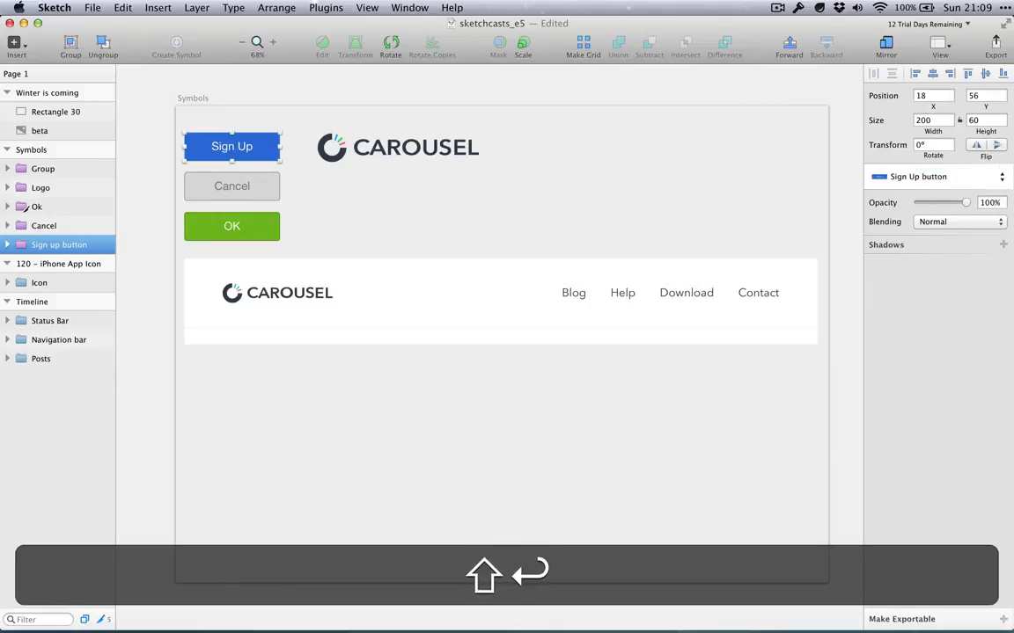
click(475, 229)
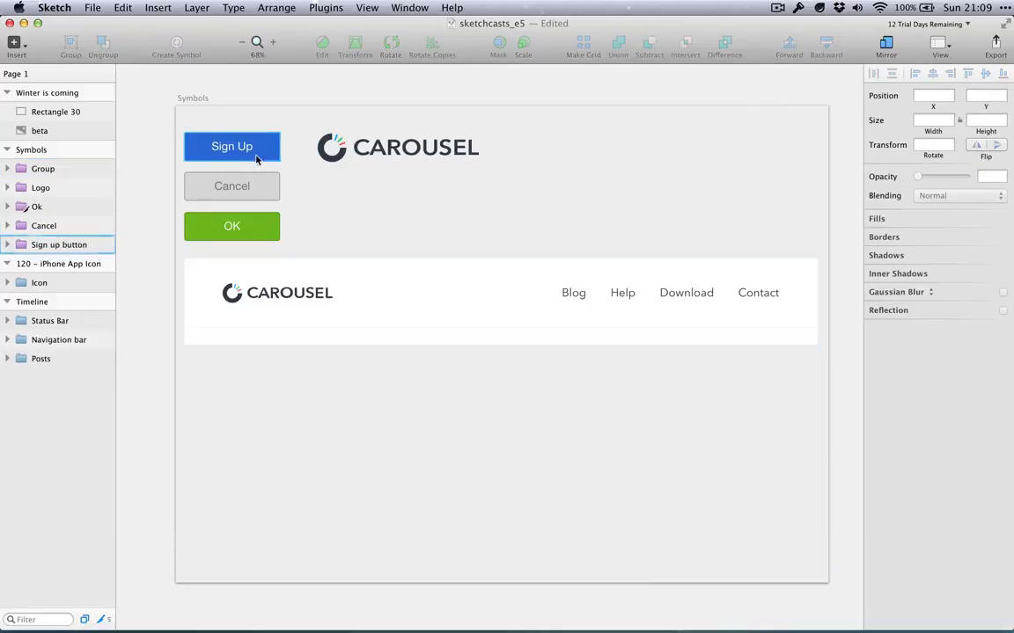
Step: Insert an instance of the Sign Up button symbol and place it below the Carousel logo at X 297, Y 139
click(16, 43)
mouse_move(71, 226)
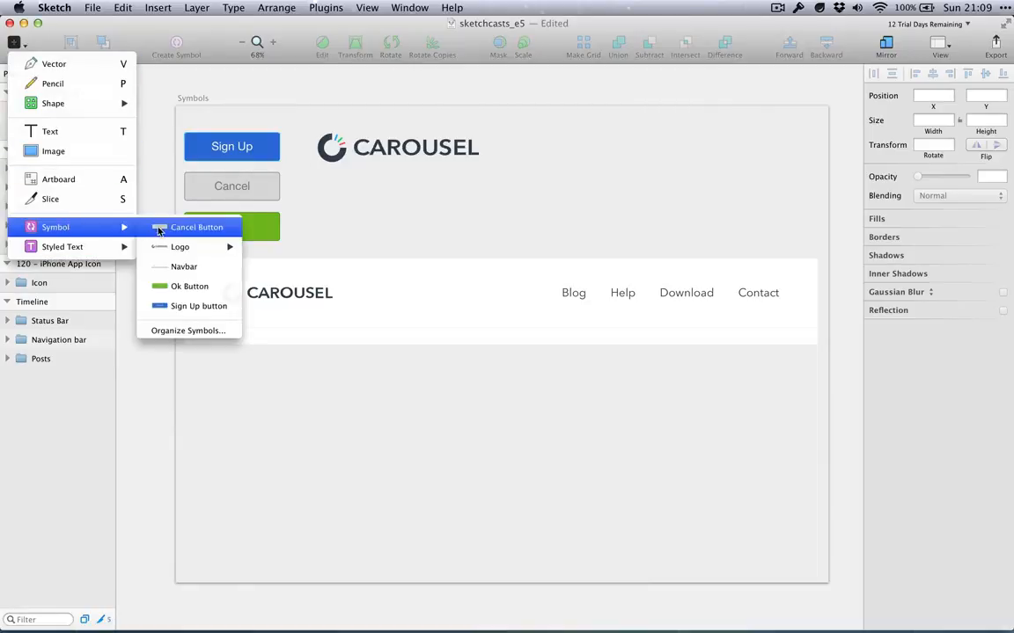
click(197, 308)
drag(504, 357, 381, 198)
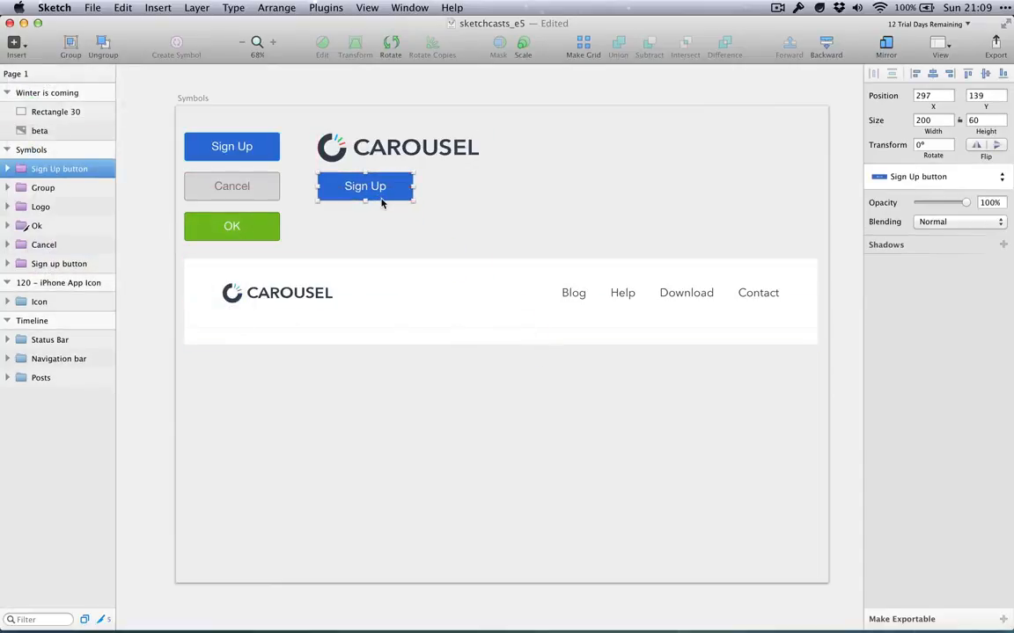
key(Escape)
Step: Set the fill of the original Sign Up button's background rectangle to white (FFFFFF)
click(264, 154)
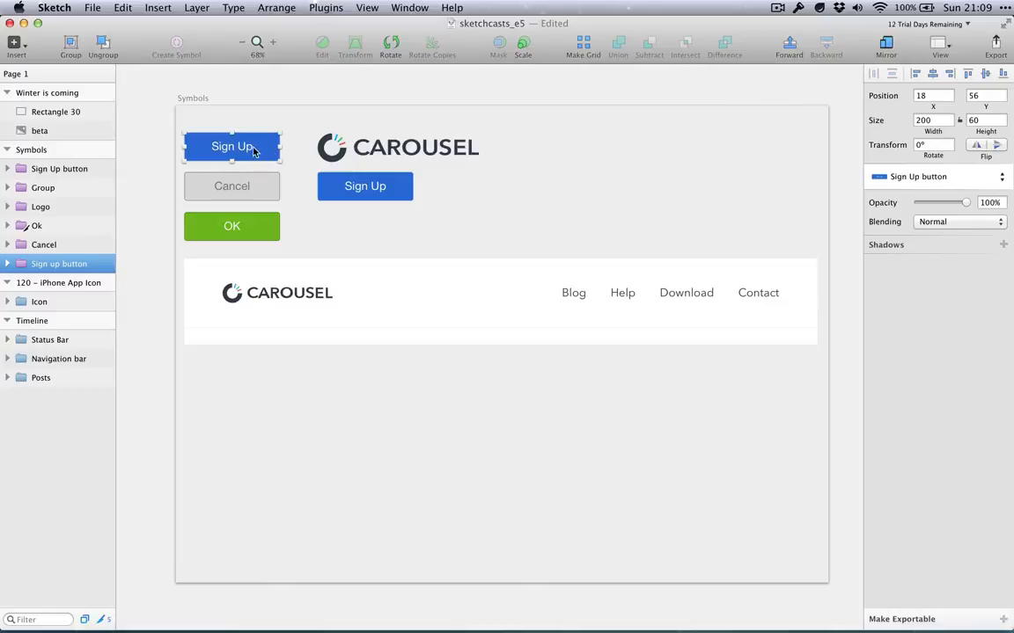
double_click(271, 150)
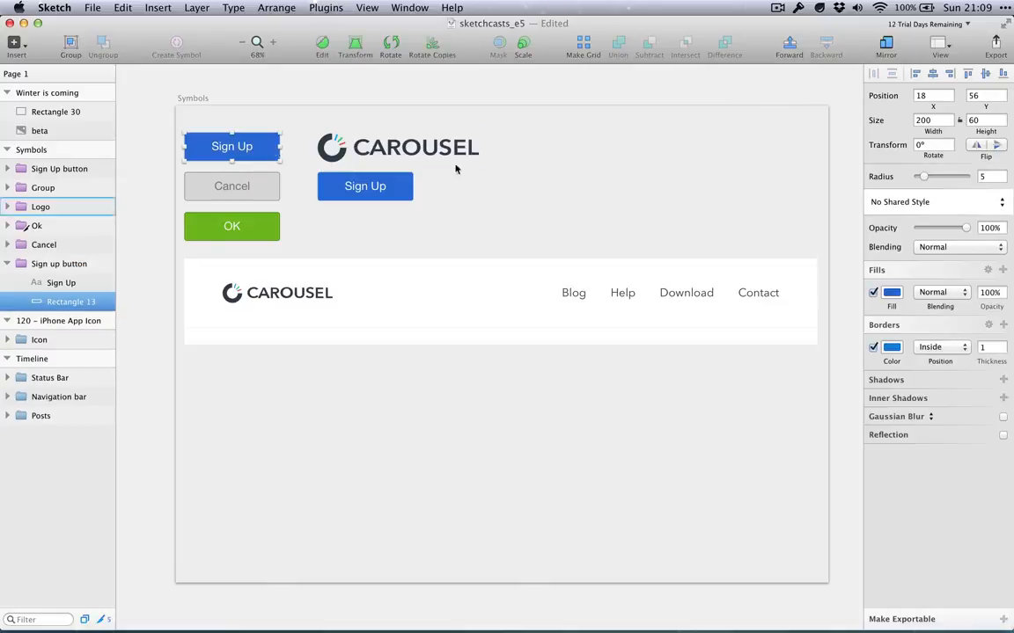
click(892, 293)
drag(912, 364, 860, 335)
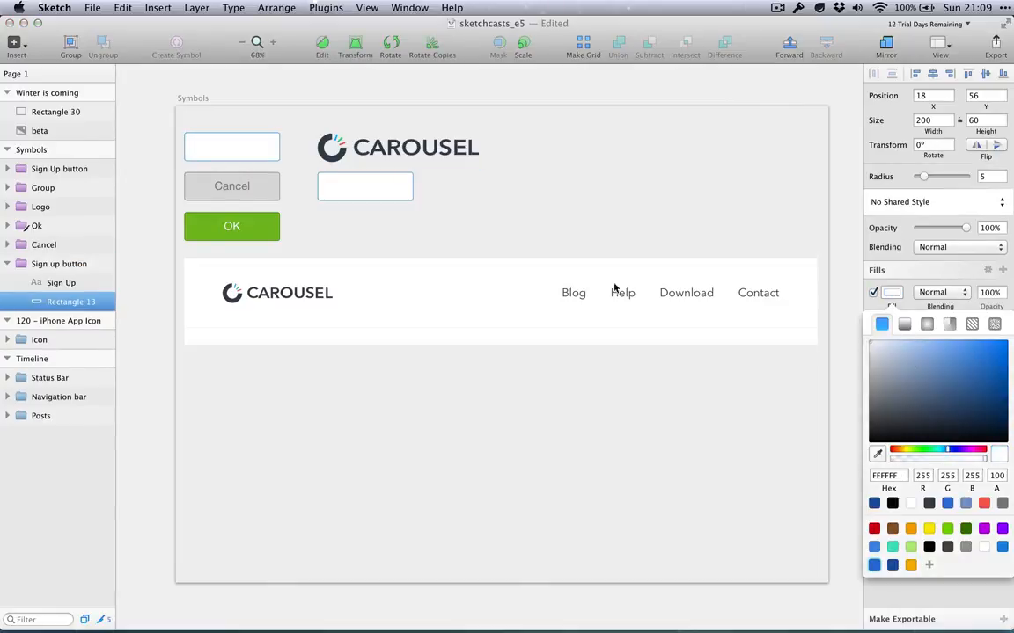
Step: Color the Sign Up button's label text dark blue and check both instances of the symbol
click(233, 153)
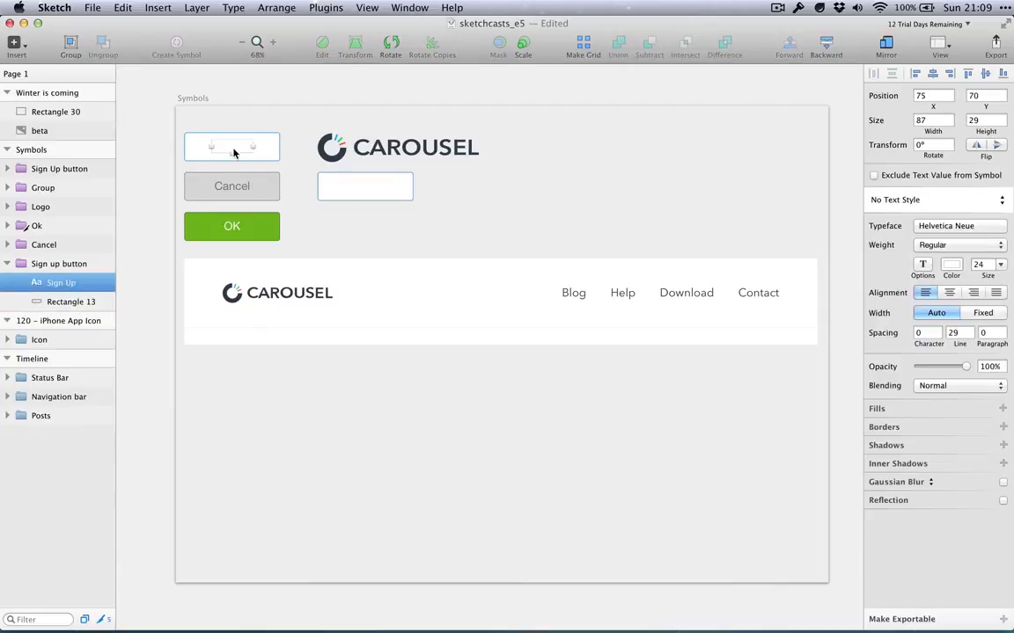
click(951, 264)
click(873, 454)
click(495, 213)
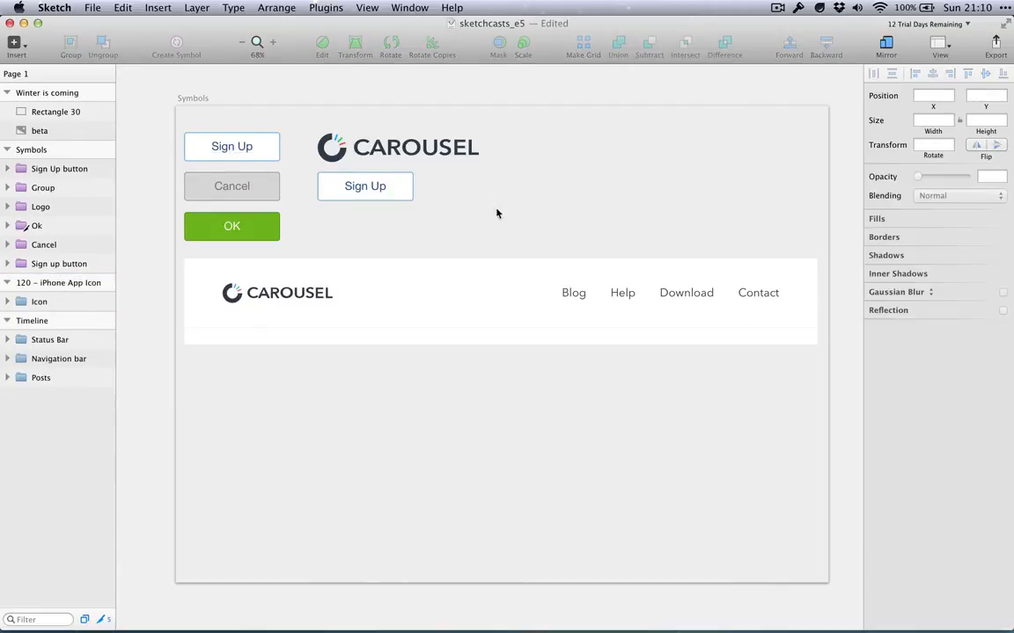
click(245, 149)
click(351, 186)
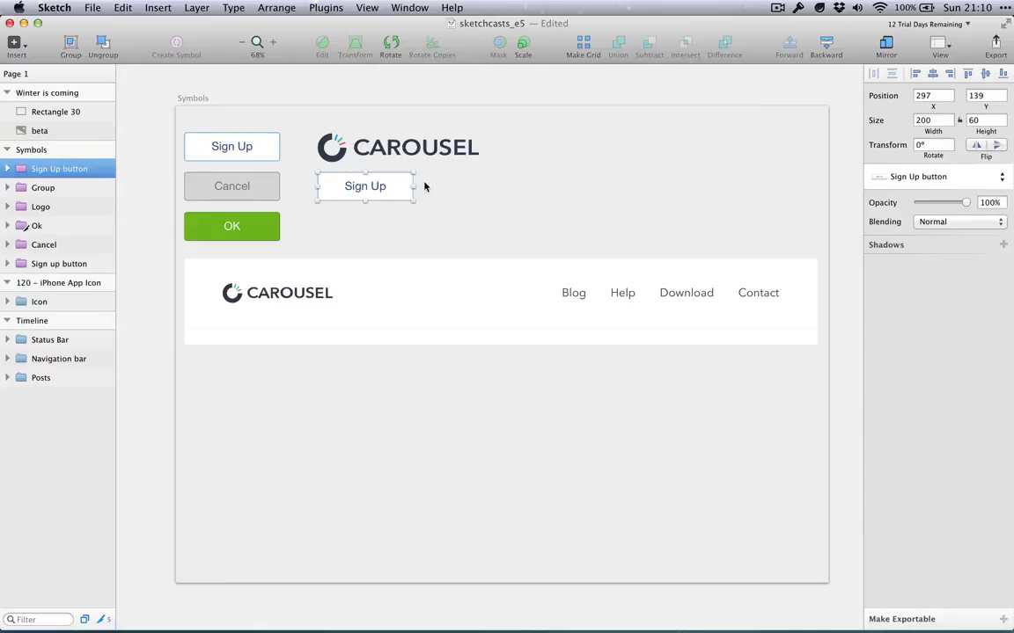
click(453, 186)
Step: Insert another instance of the Navbar symbol and place it directly below the existing navbar on the Symbols artboard
scroll(418, 176, down, 2)
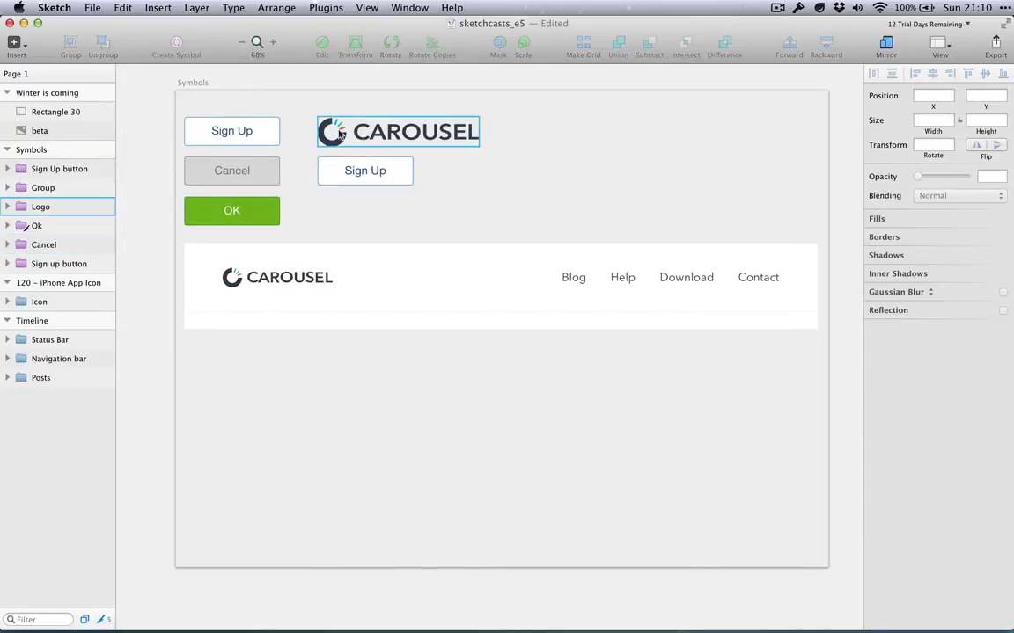
scroll(520, 194, down, 6)
click(408, 231)
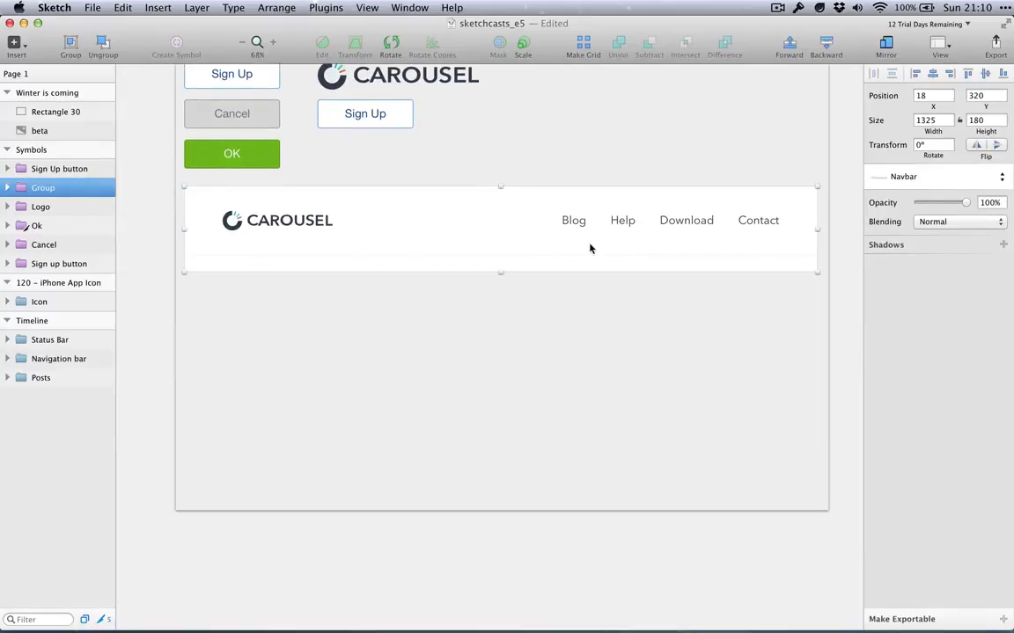
scroll(458, 242, down, 5)
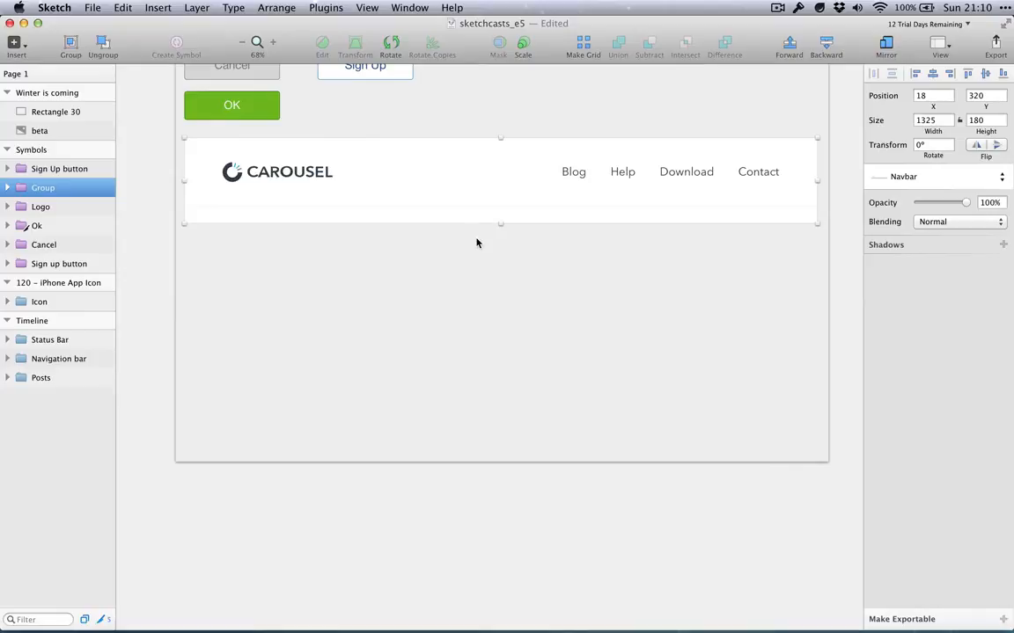
click(15, 42)
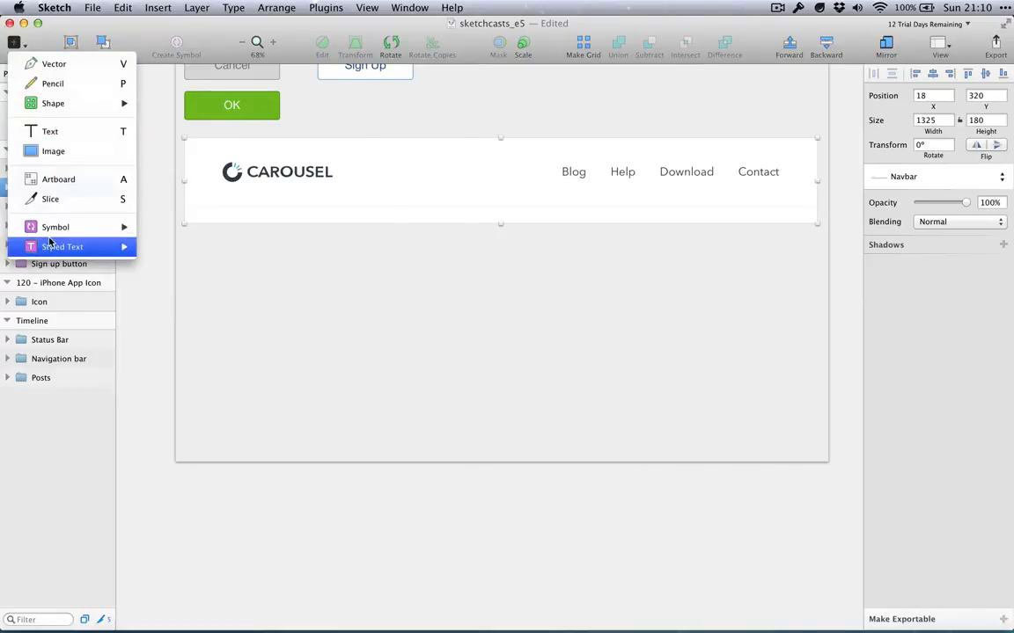
mouse_move(55, 227)
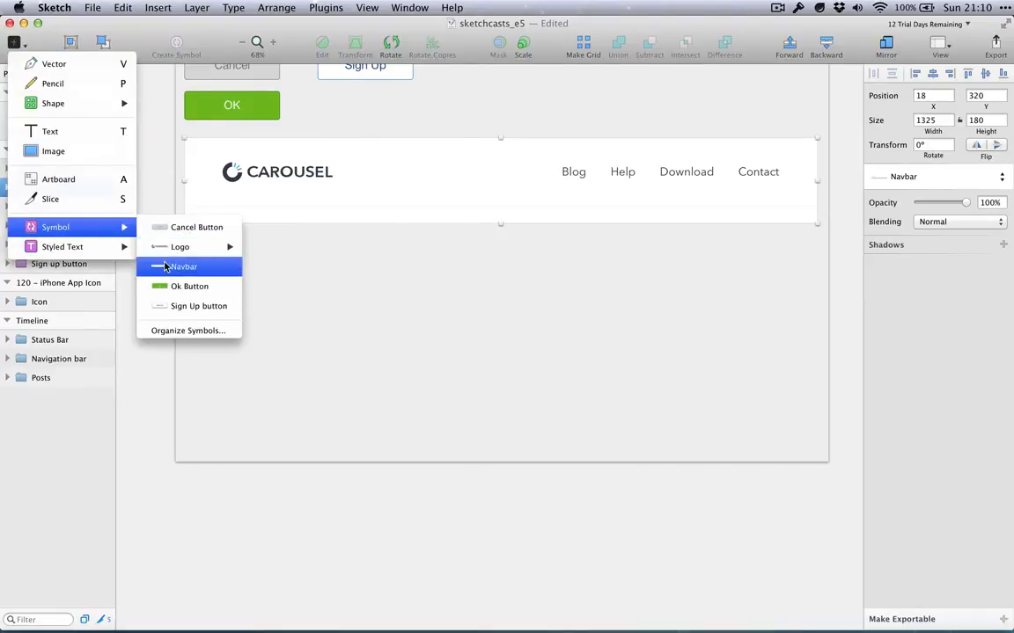
click(165, 266)
drag(488, 226, 483, 310)
click(579, 361)
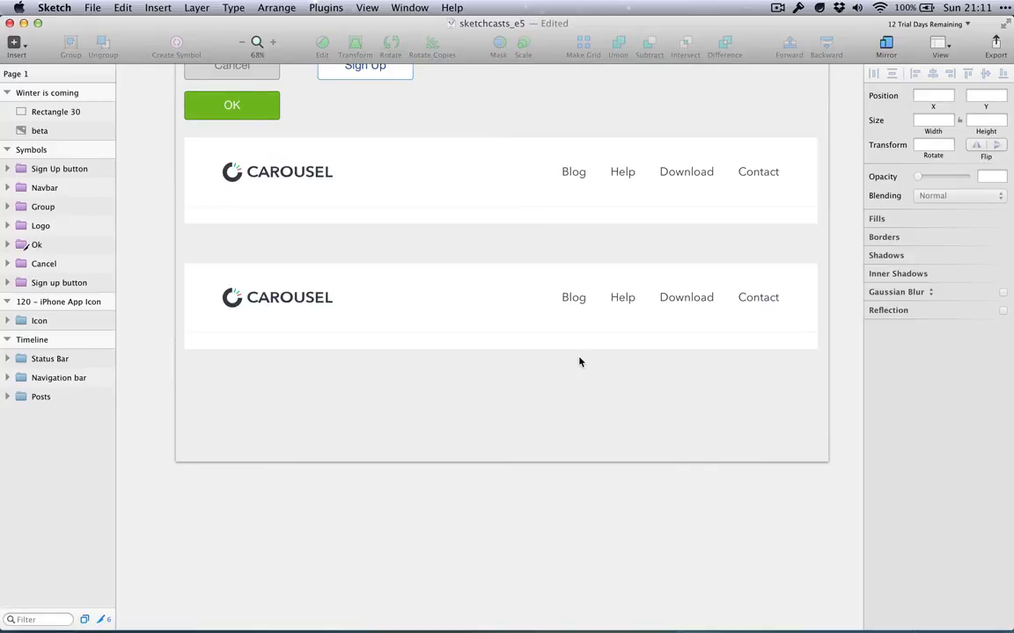
Step: Duplicate the Blog item in the lower navbar, place the copy before Blog, and change its text to "Pricing"
double_click(573, 297)
key(alt)
drag(574, 300, 543, 297)
double_click(543, 297)
text(Pricing)
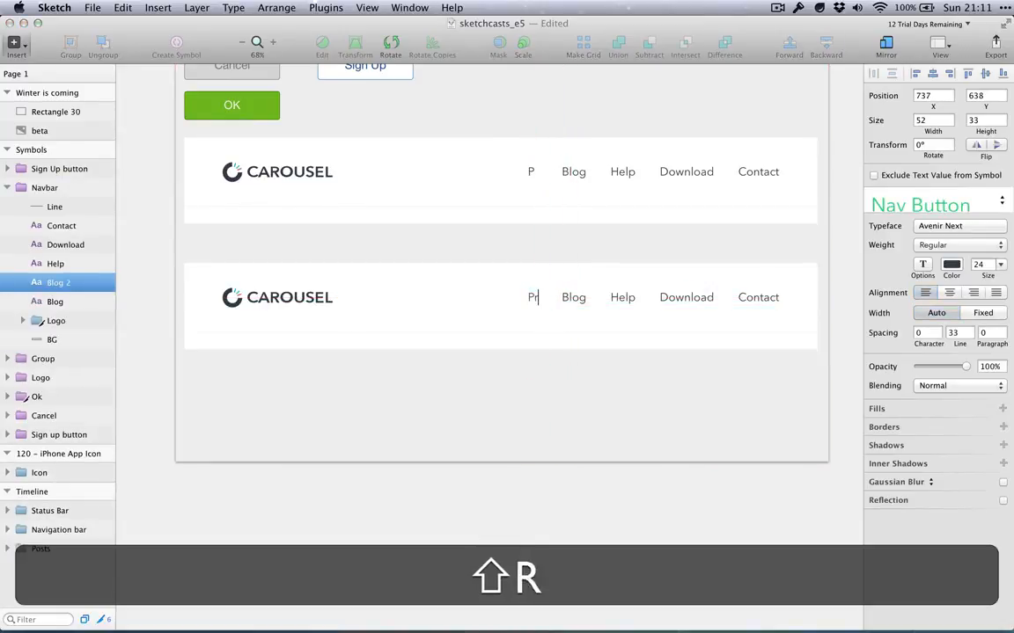
click(548, 315)
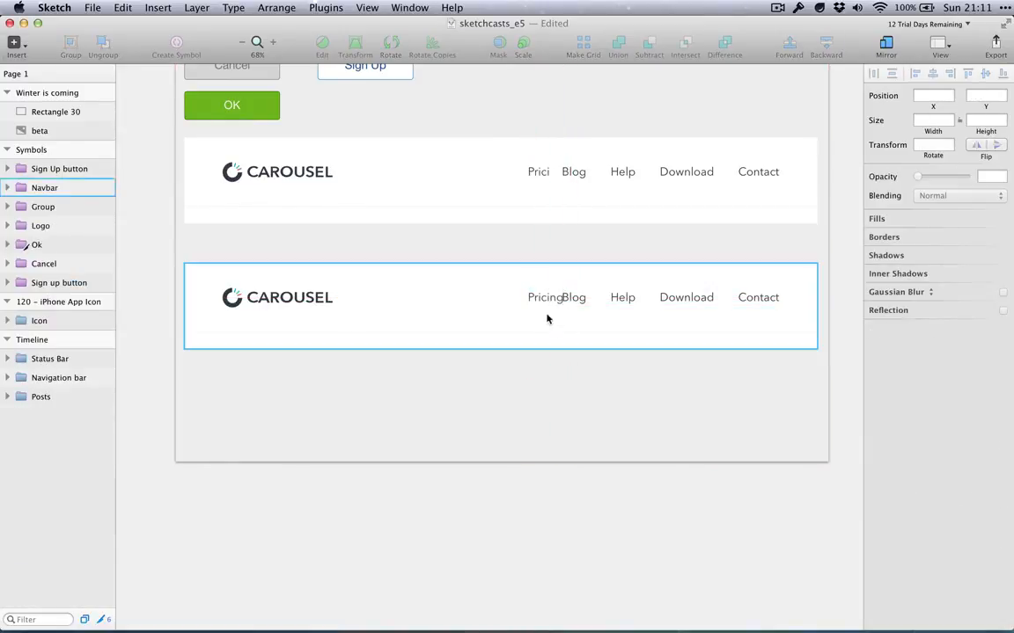
Step: Move the Pricing item in the lower navbar away from Blog to even the spacing, and check both navbar instances
double_click(545, 301)
key(alt)
drag(546, 302, 526, 298)
click(570, 352)
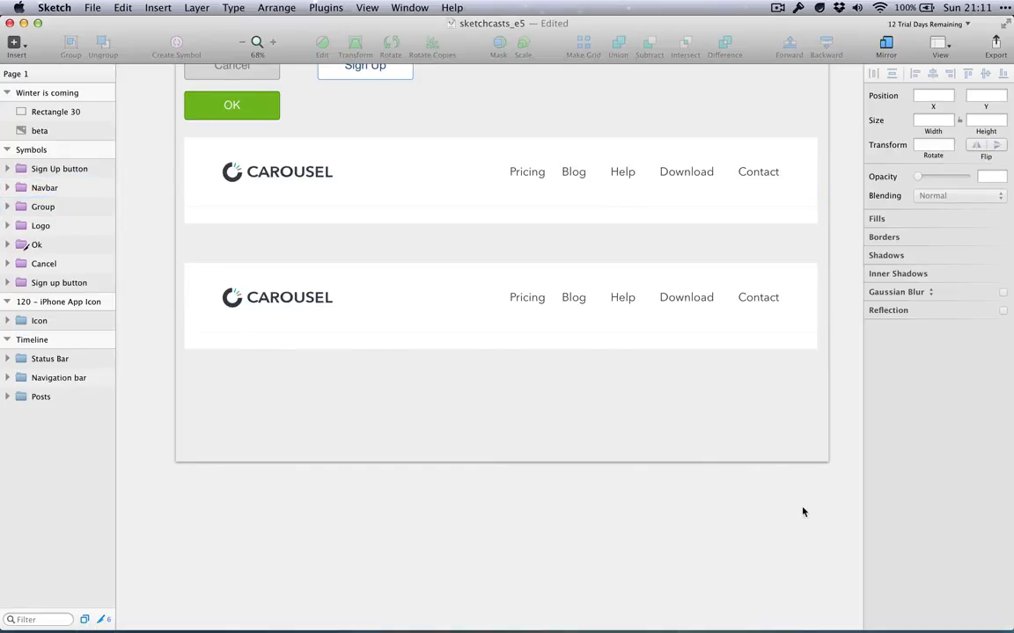
scroll(802, 512, up, 4)
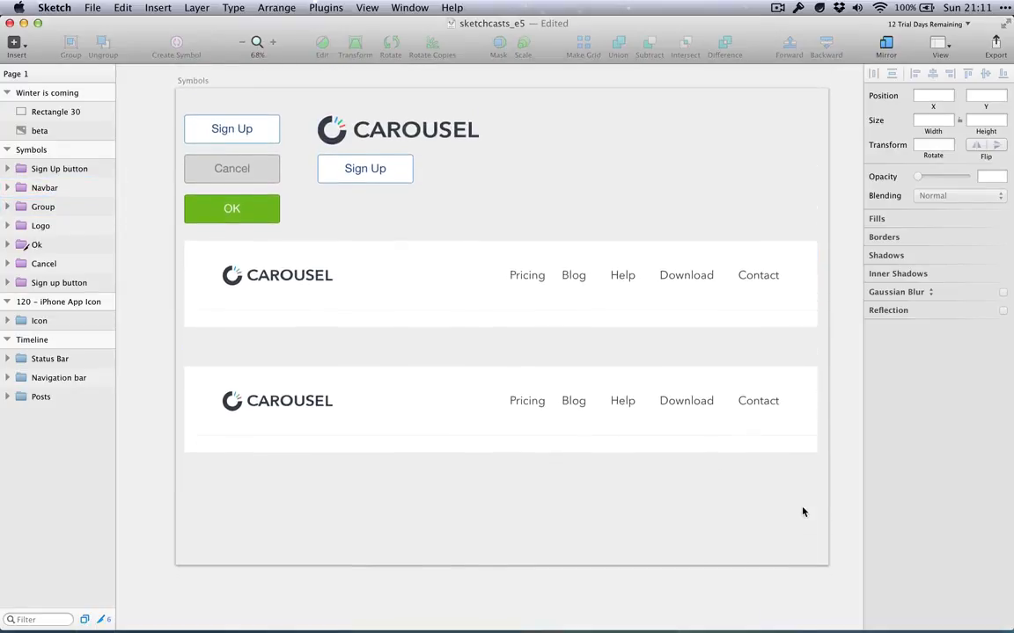
scroll(802, 513, up, 1)
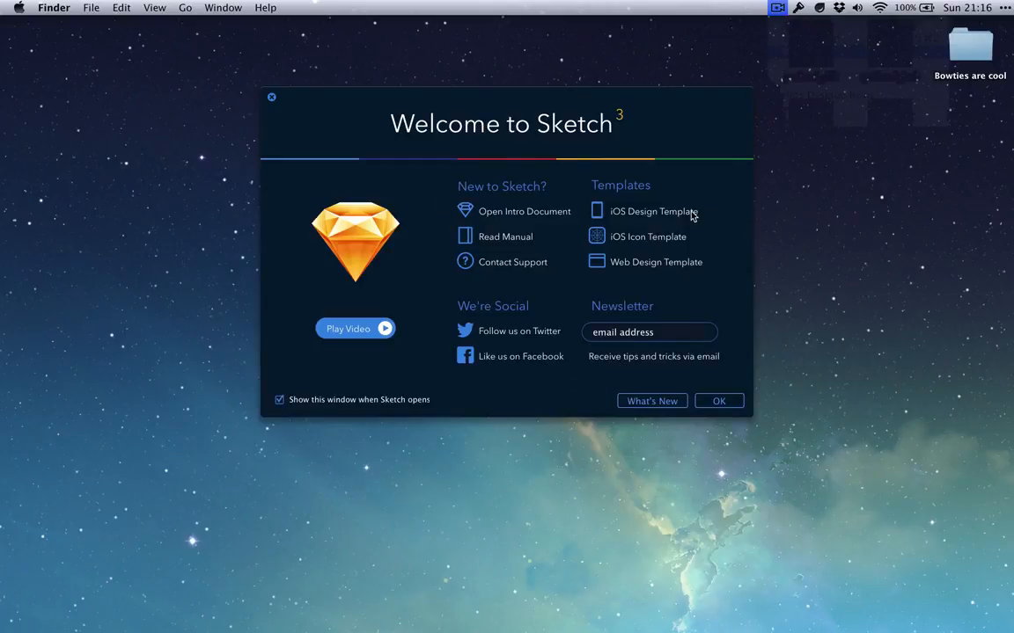
Step: Create a document from the Web Design Template and open its Symbols page
click(633, 265)
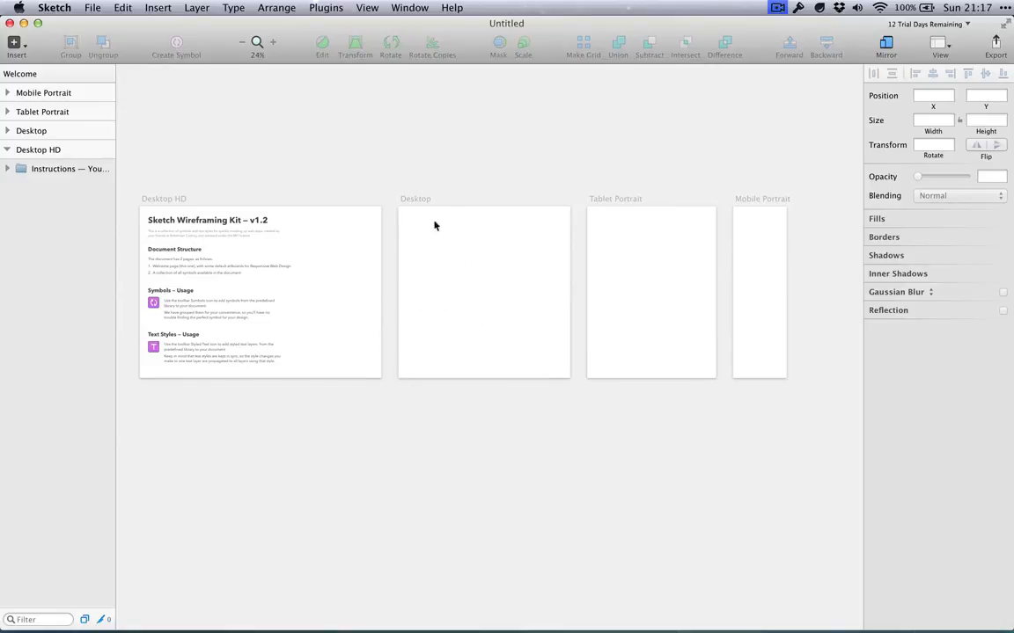
click(22, 76)
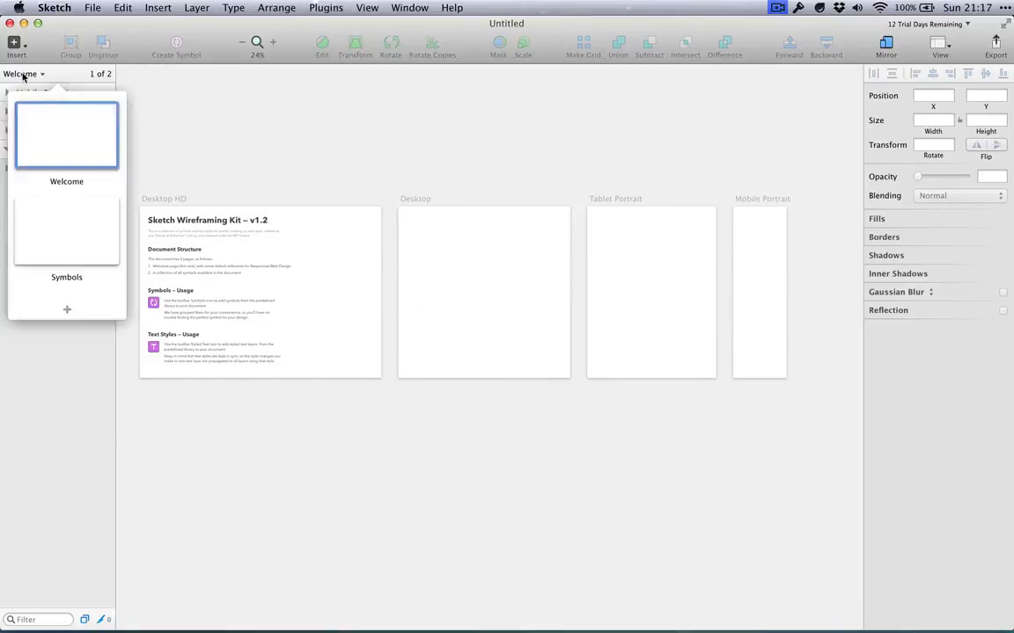
click(63, 234)
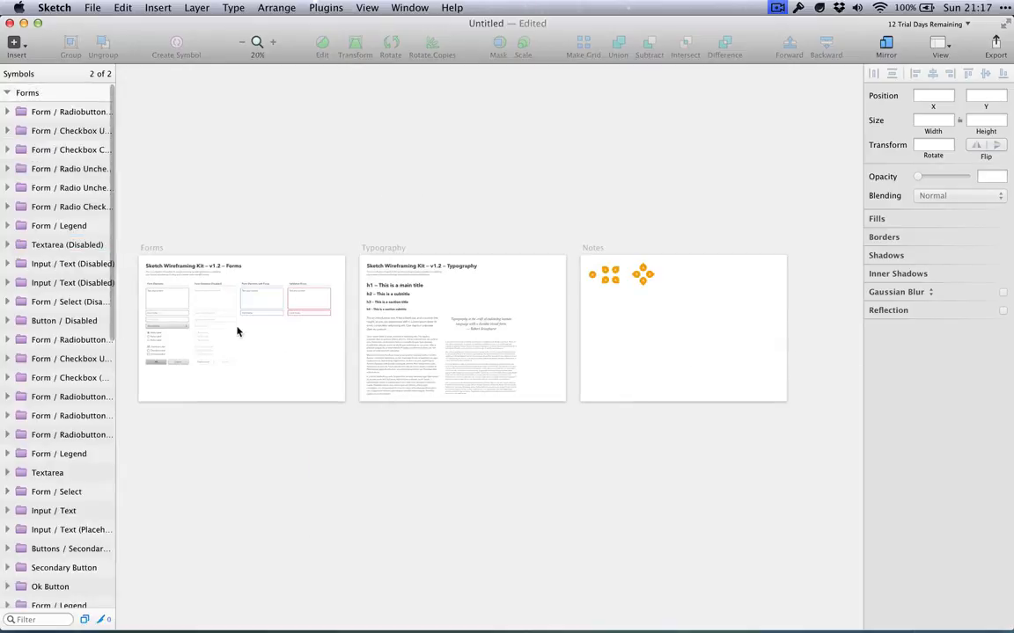
Step: Examine the form element symbols on the Forms artboard, including the regular text area
click(158, 250)
key(super+2)
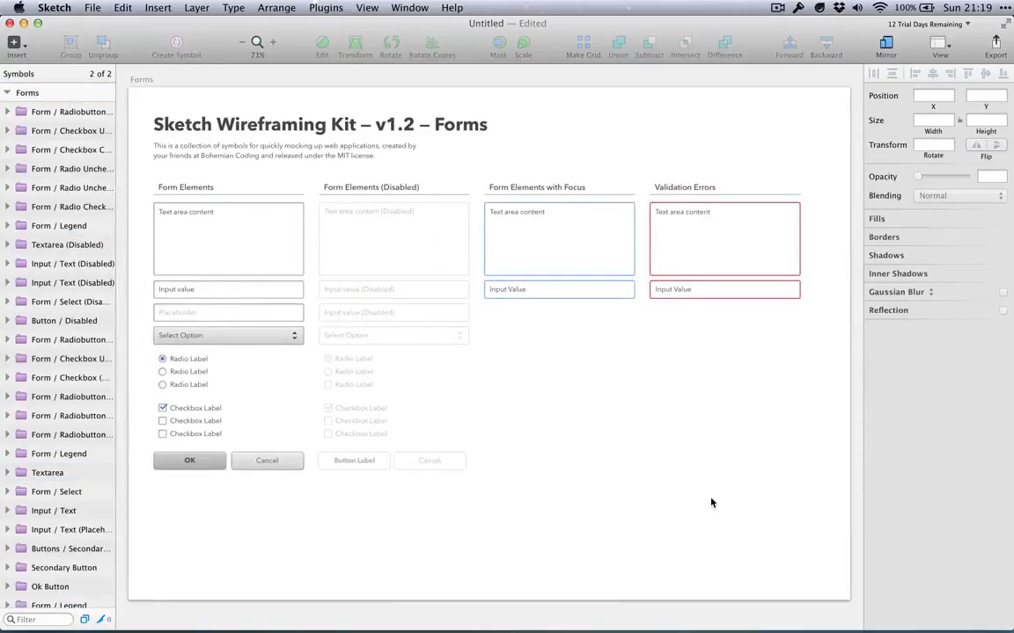
click(273, 229)
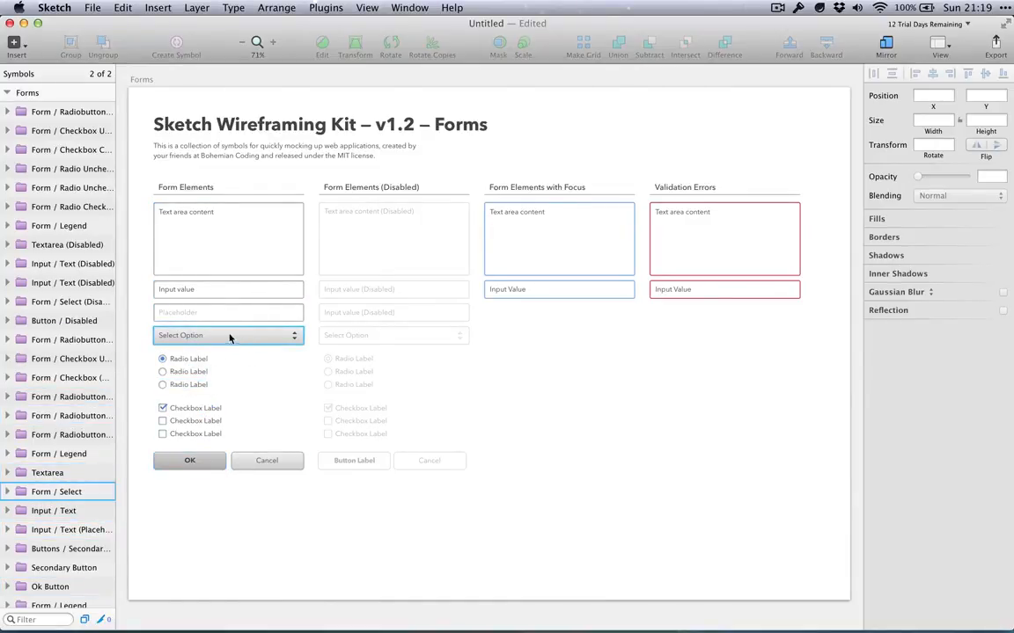
click(253, 238)
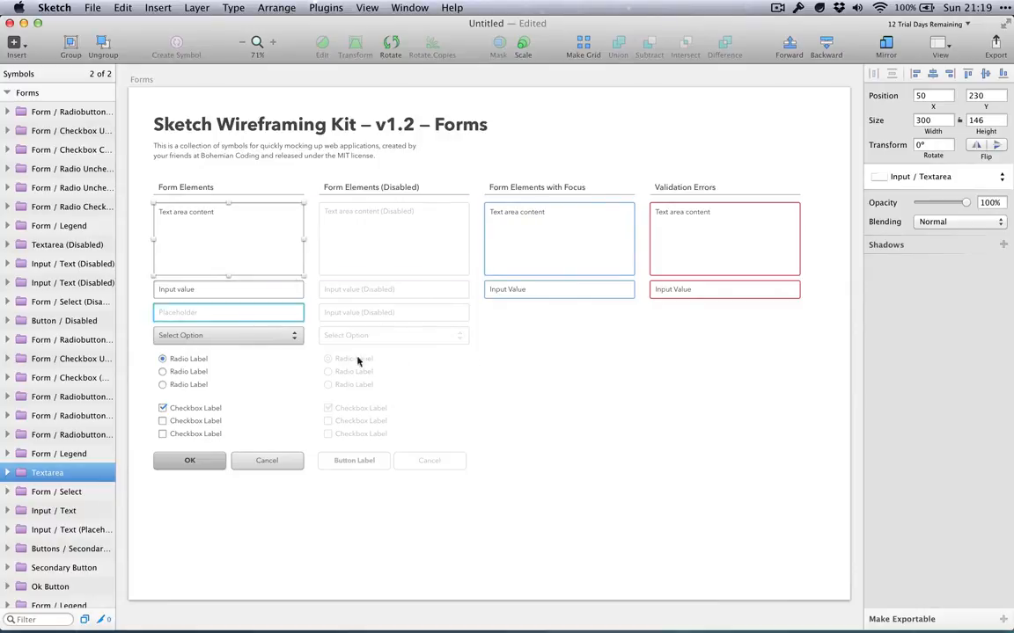
Step: Examine the text styles on the Typography artboard, including the introduction text and the quote
scroll(581, 366, right, 5)
scroll(581, 366, right, 10)
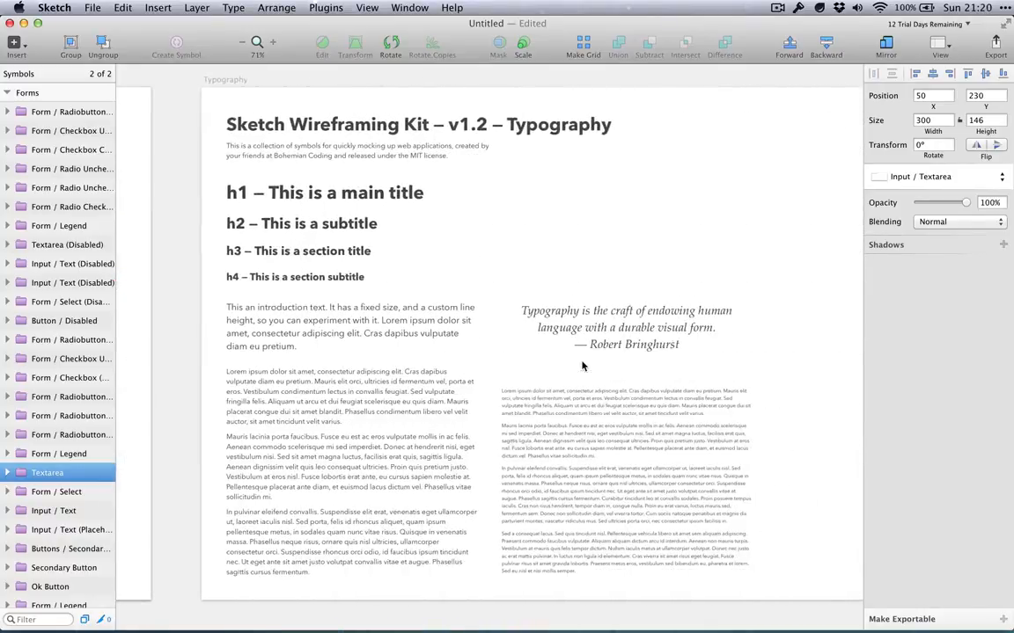
scroll(582, 366, right, 1)
scroll(581, 366, left, 1)
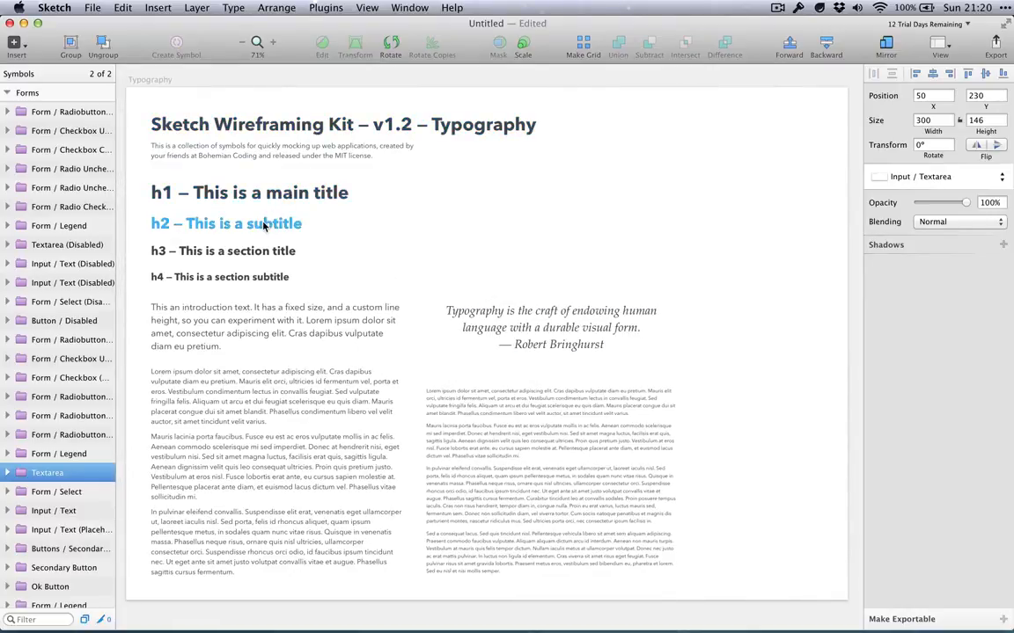
click(198, 310)
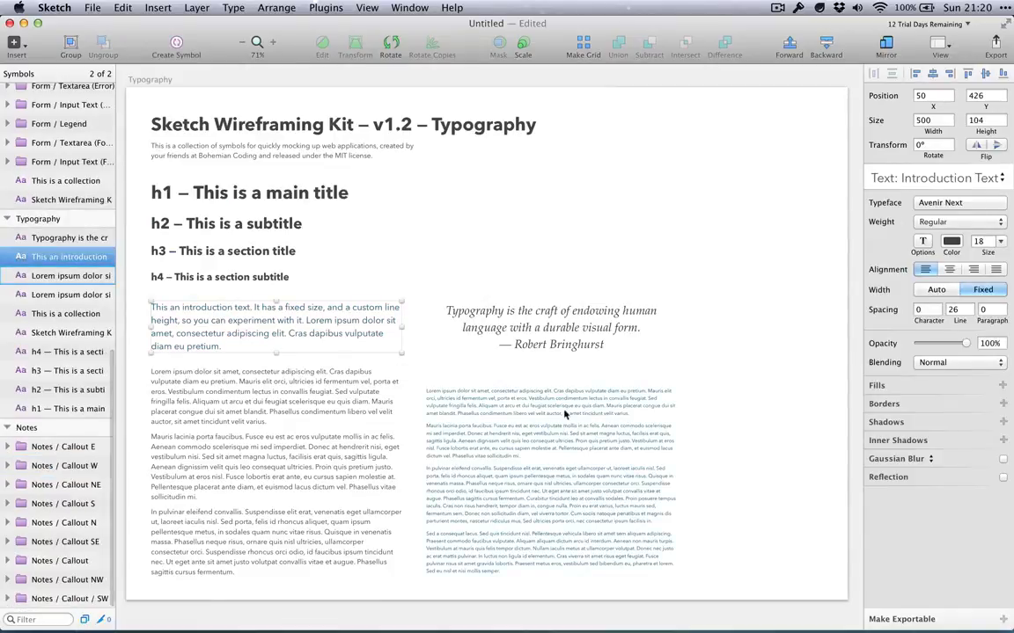
click(570, 345)
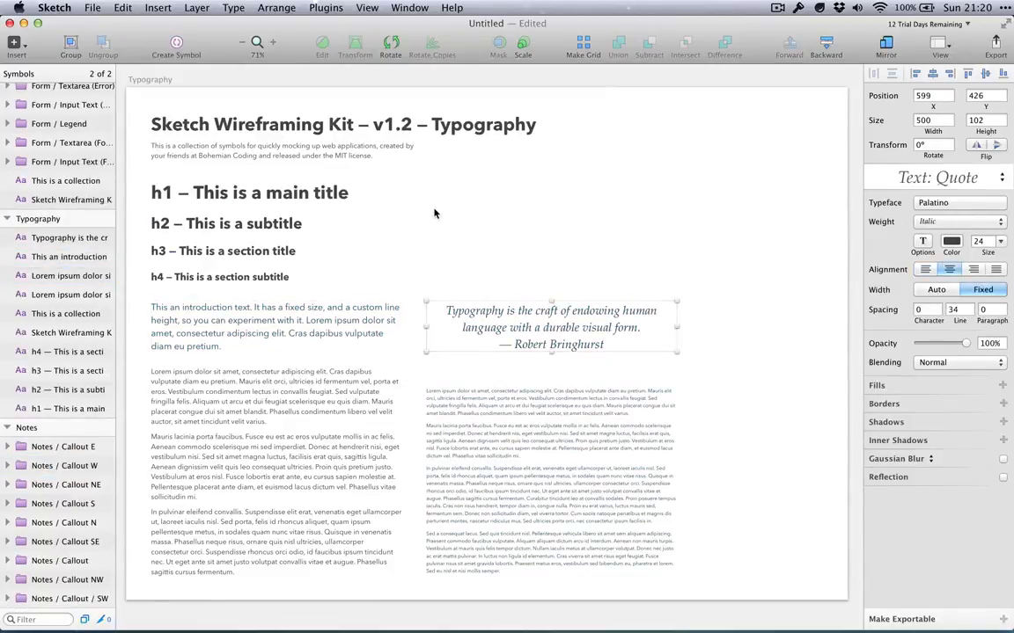
click(389, 186)
Step: Return to the Welcome page and bring its empty Desktop artboard into full view
click(10, 73)
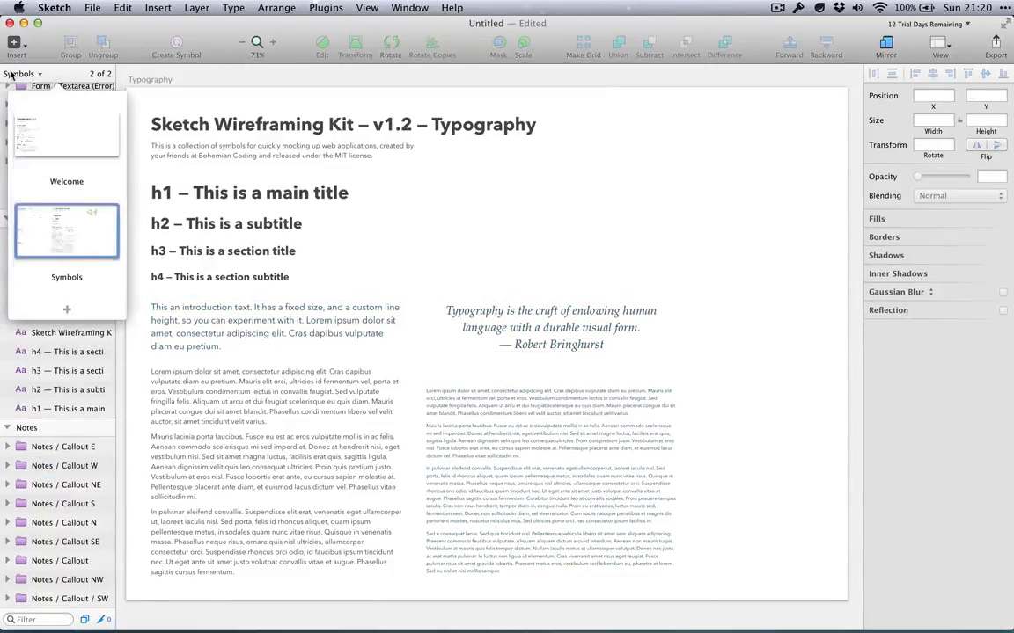
click(76, 141)
click(470, 296)
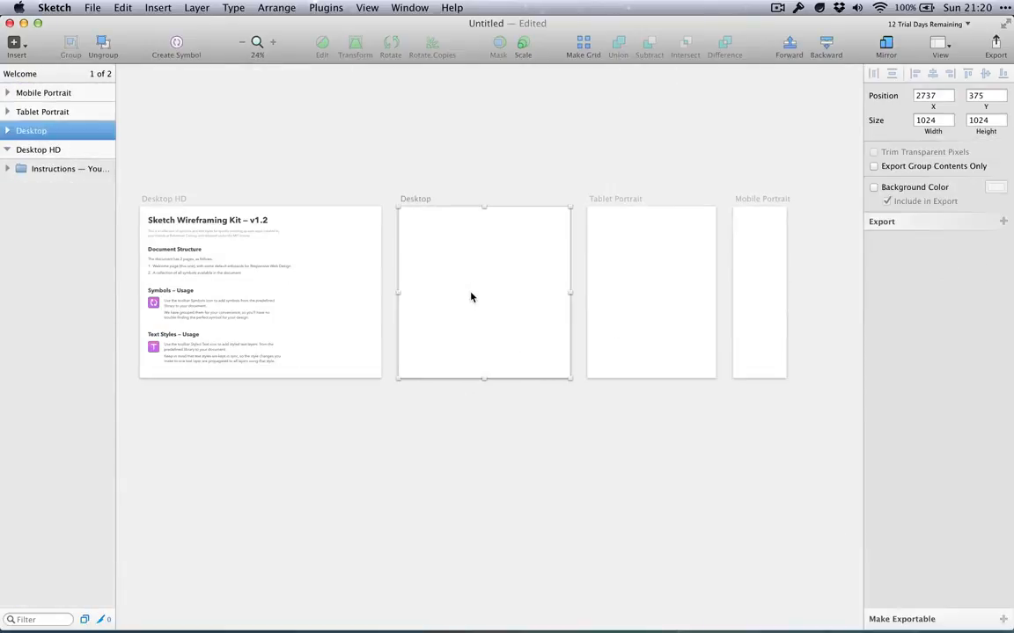
key(super+2)
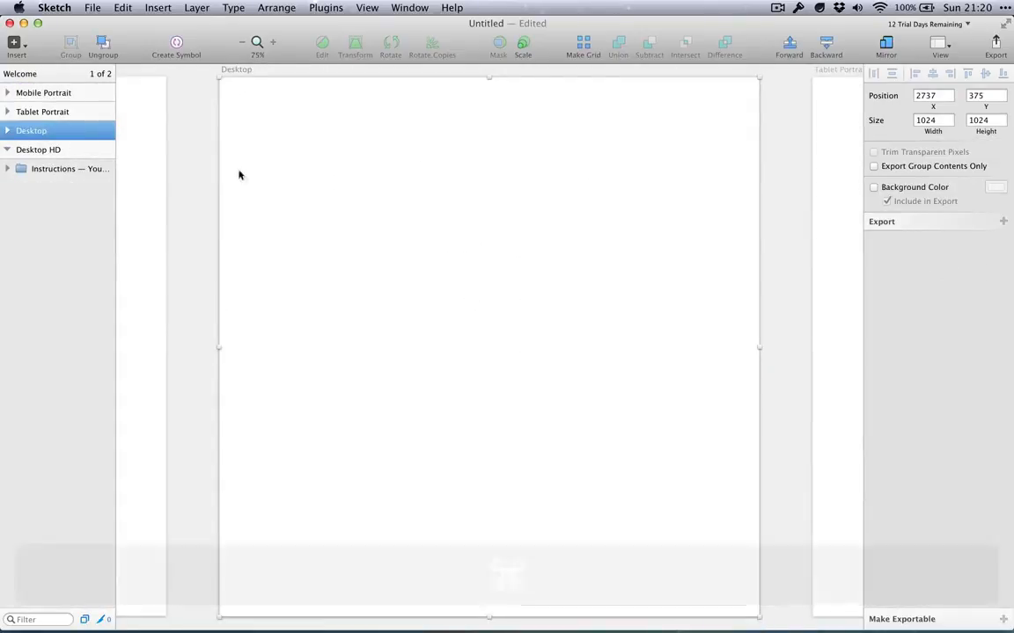
Step: Add a heading reading "Blog post title" in the Text: H1 style to the upper part of the Desktop artboard
click(13, 44)
mouse_move(105, 246)
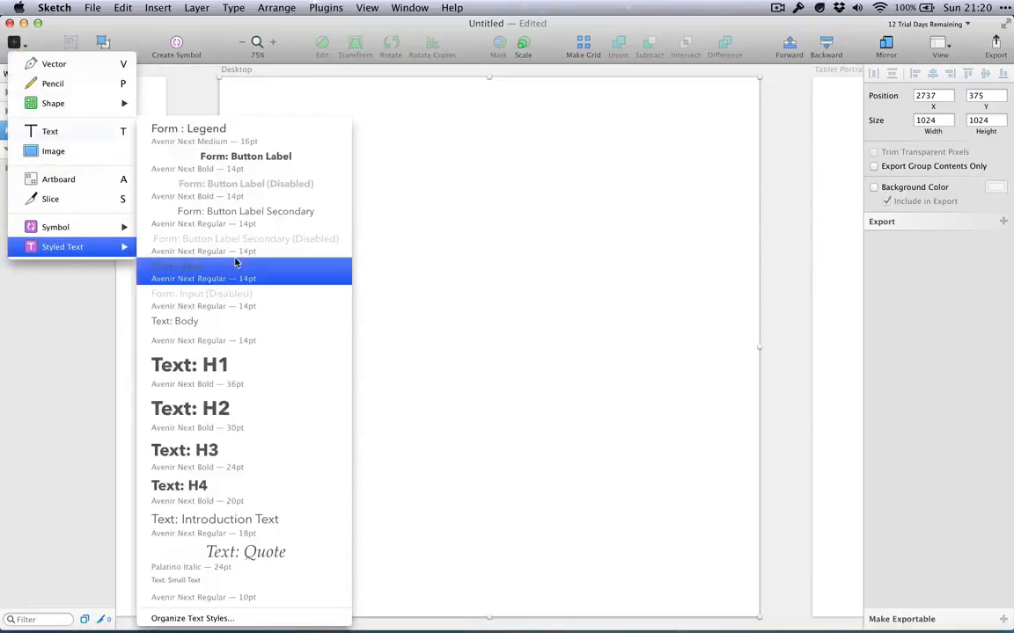
click(214, 364)
click(317, 190)
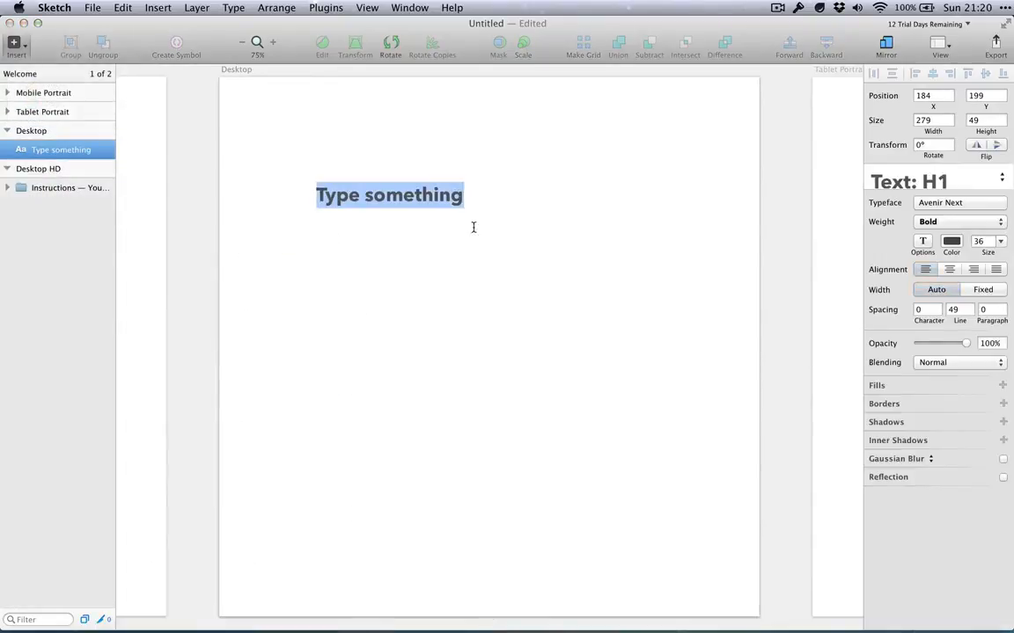
text(Blog po)
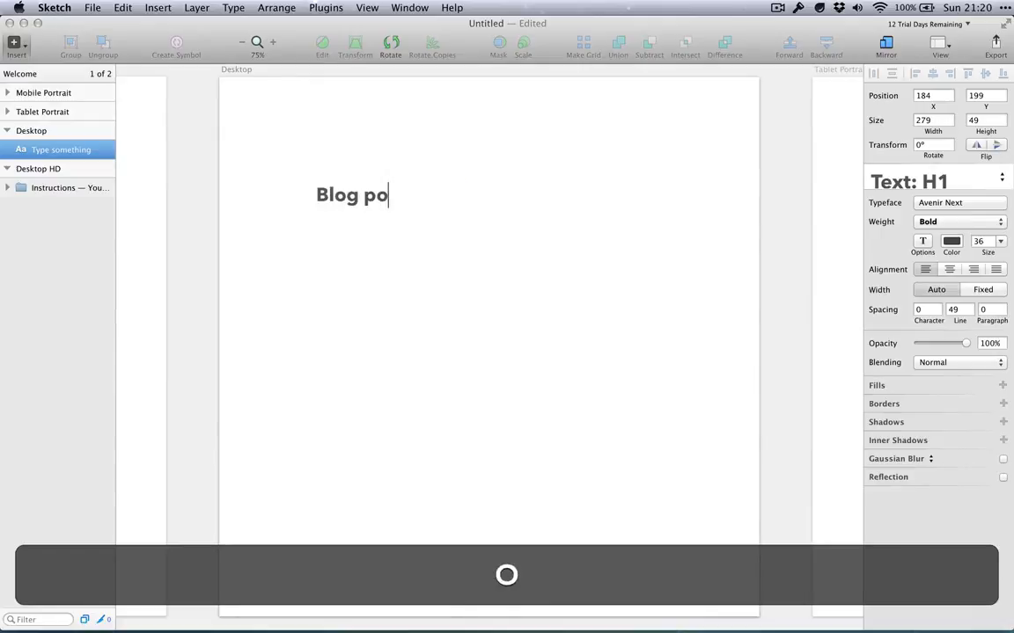
text(st title)
key(Return)
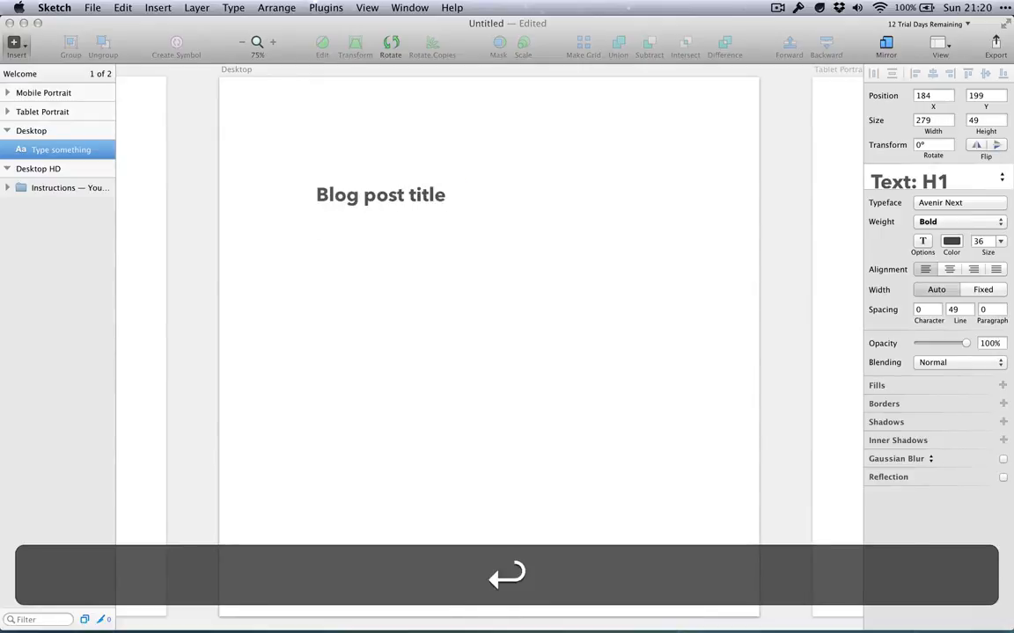
key(BackSpace)
key(Escape)
Step: Add the line "And this is a subtitle" in the Text: H4 style just below the blog post title
click(19, 46)
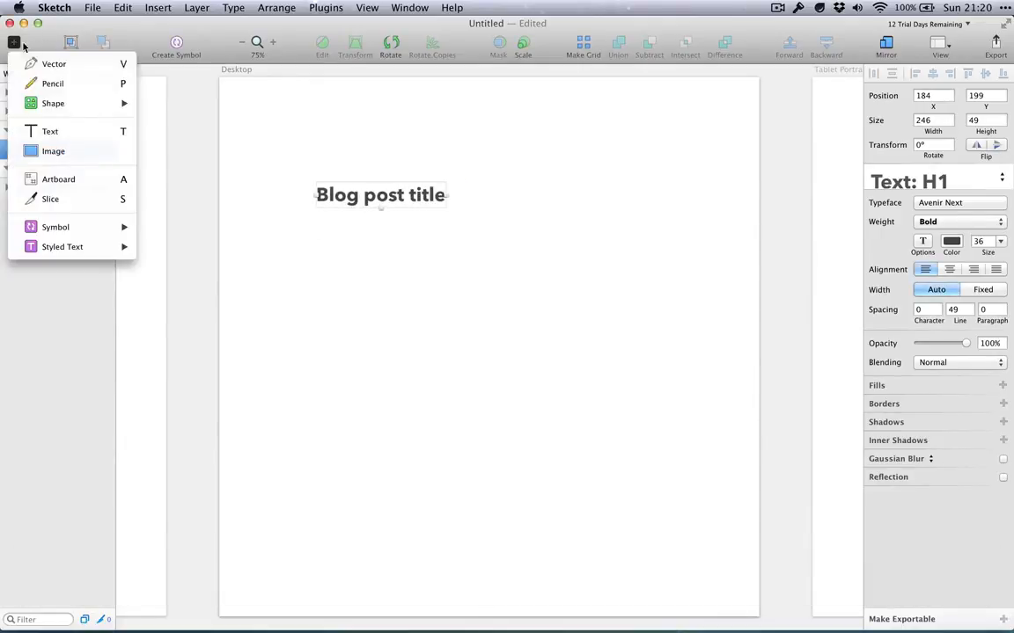
mouse_move(93, 244)
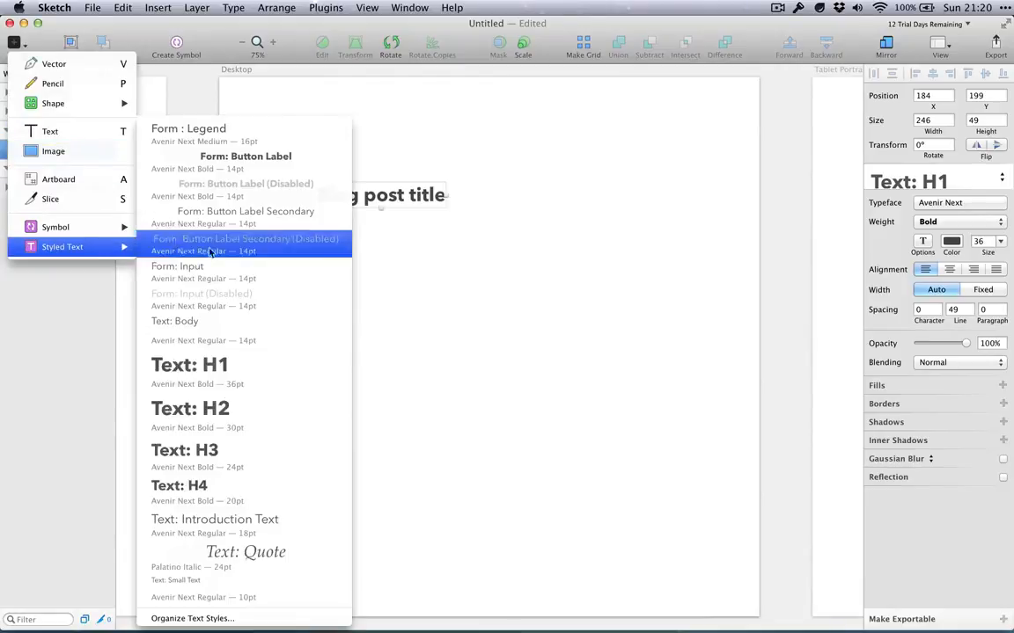
click(167, 486)
click(325, 235)
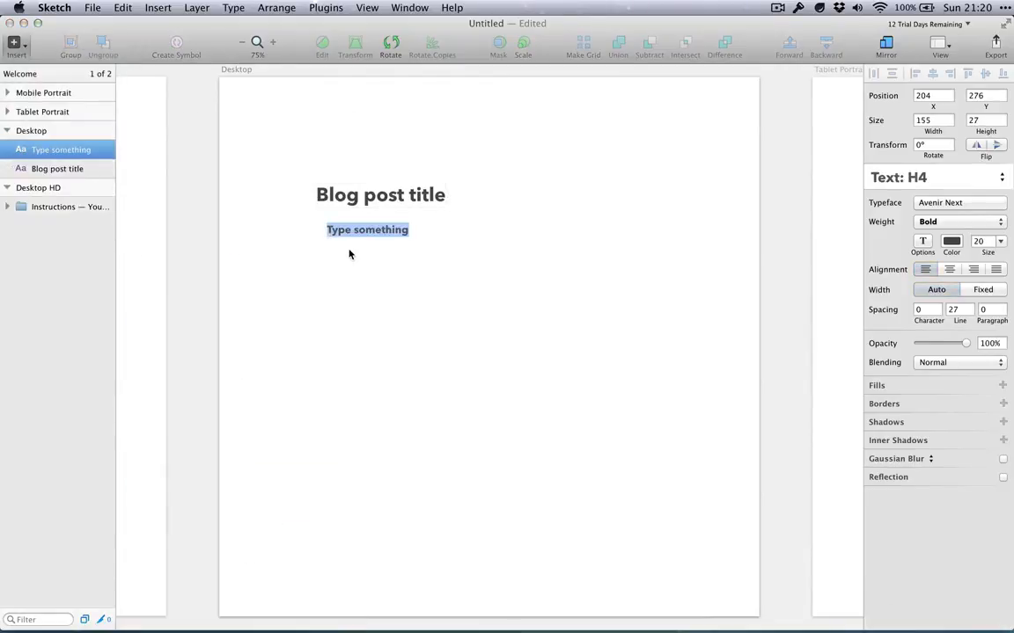
text(TAnd )
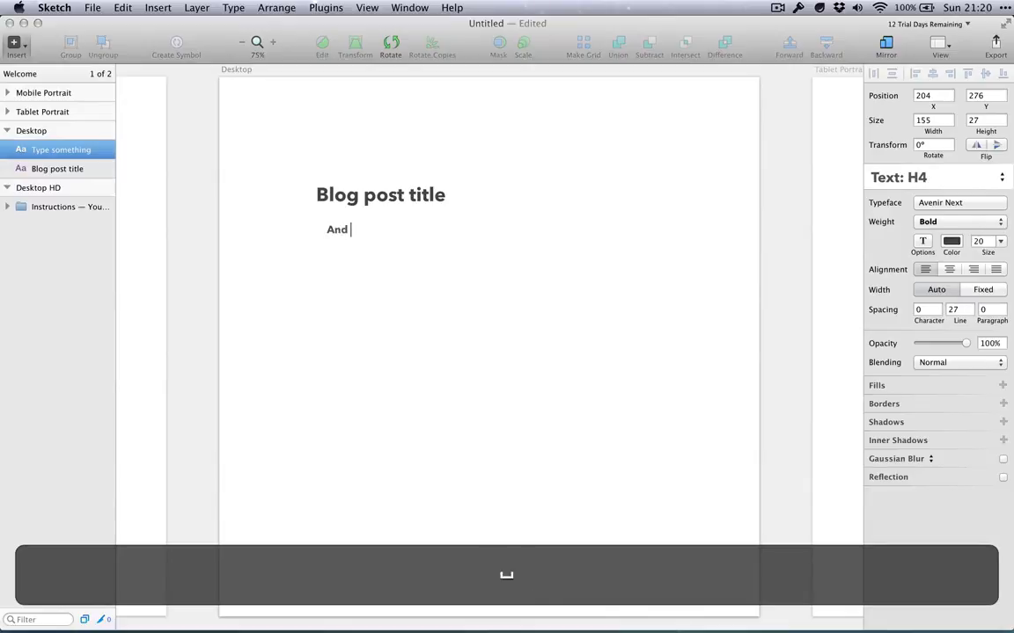
text(this is a subtitle)
key(Escape)
Step: Add a filler paragraph starting "Pinterest gluten-free whatever Tumblr" in the Text: Body style below the subtitle
click(14, 44)
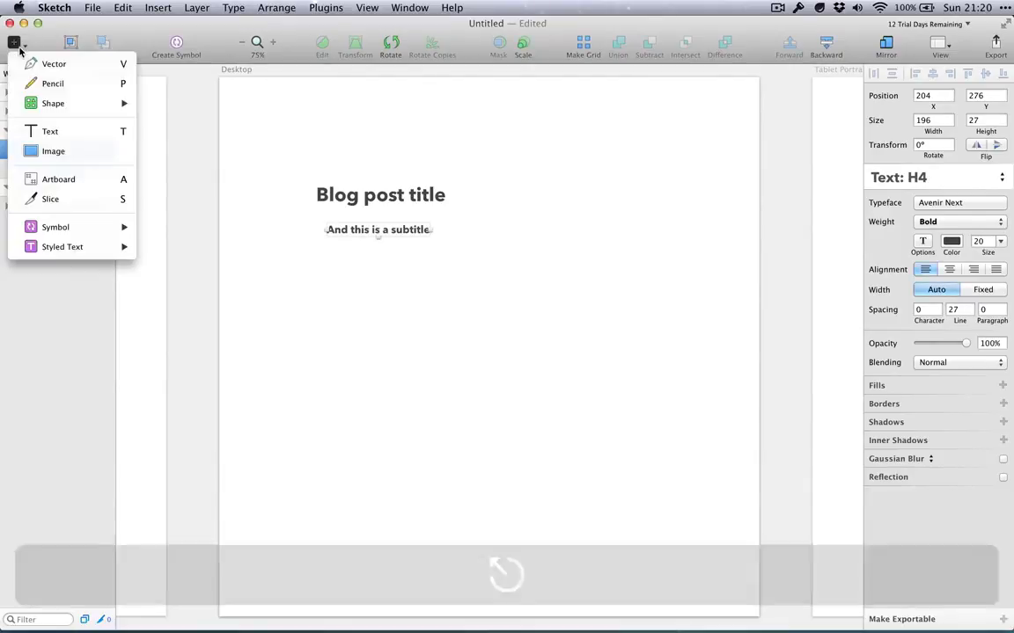
mouse_move(75, 246)
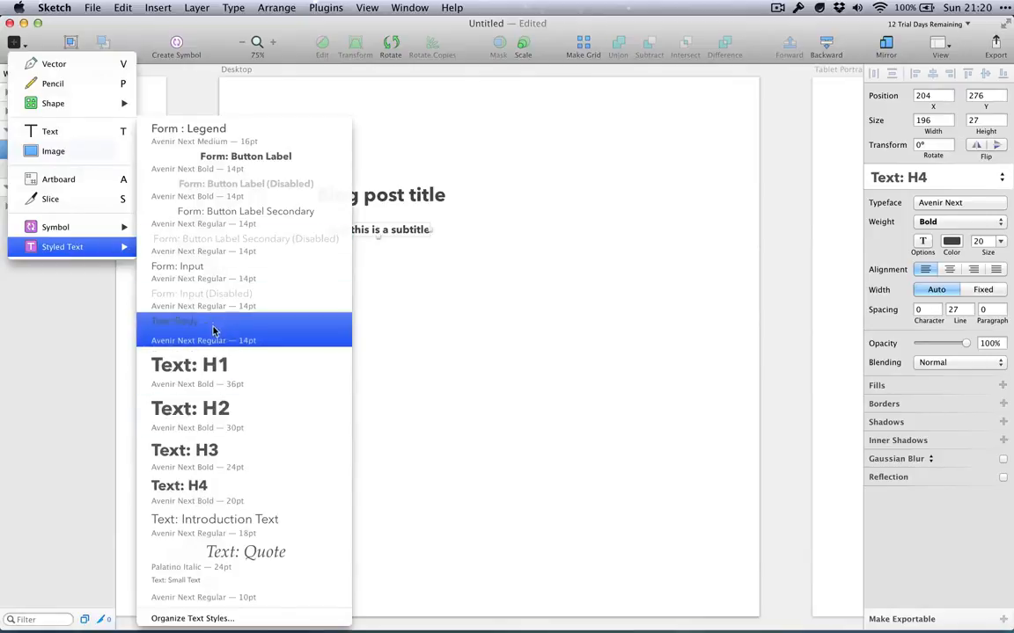
click(175, 324)
click(323, 308)
text(hip;)
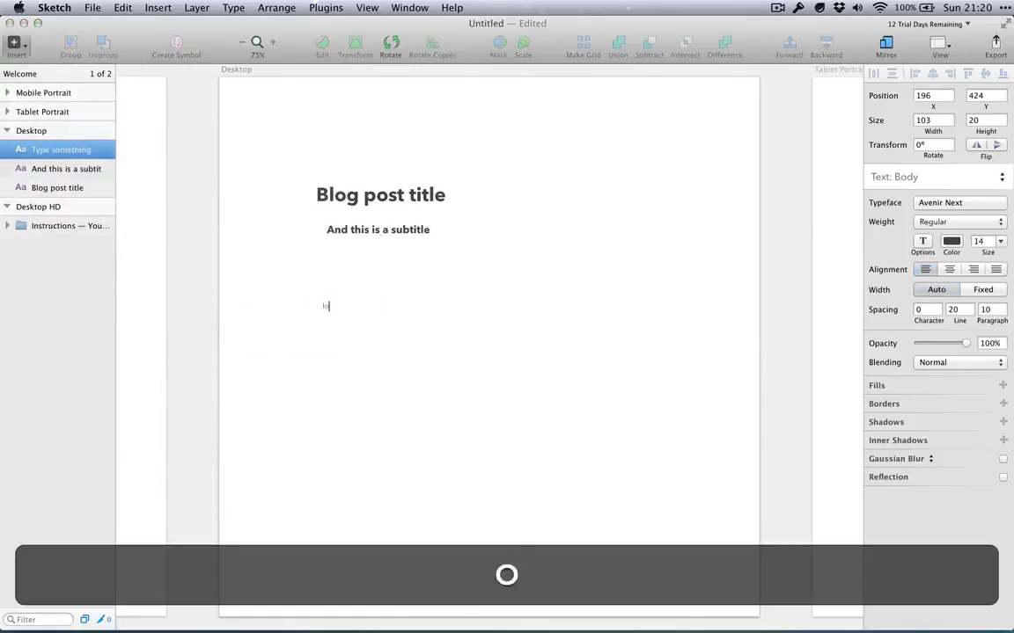
click(356, 344)
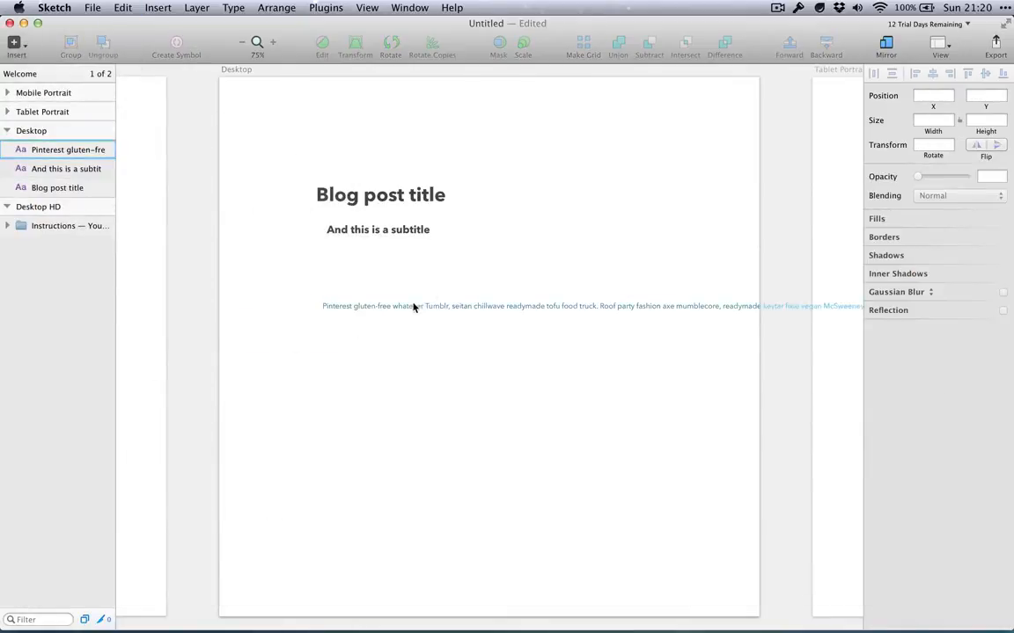
Step: Set the width of the body paragraph to 400
click(925, 120)
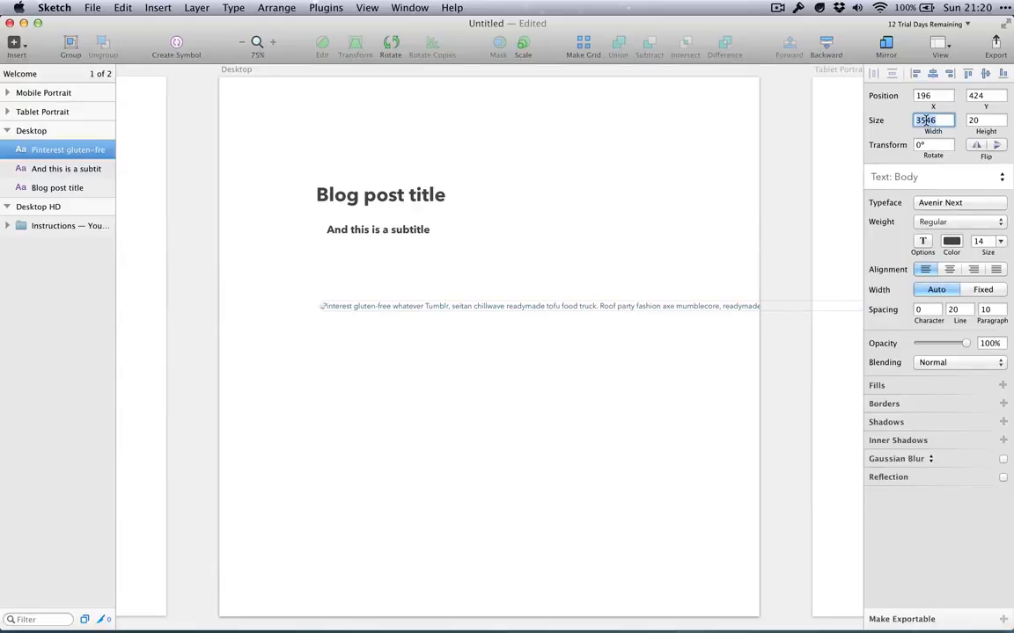
text(400)
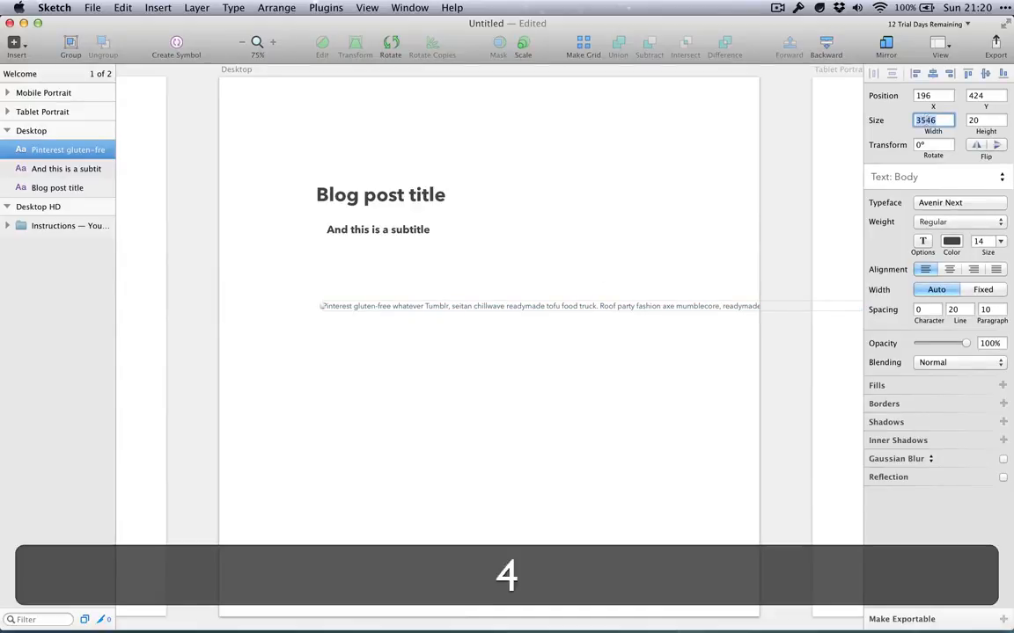
key(Return)
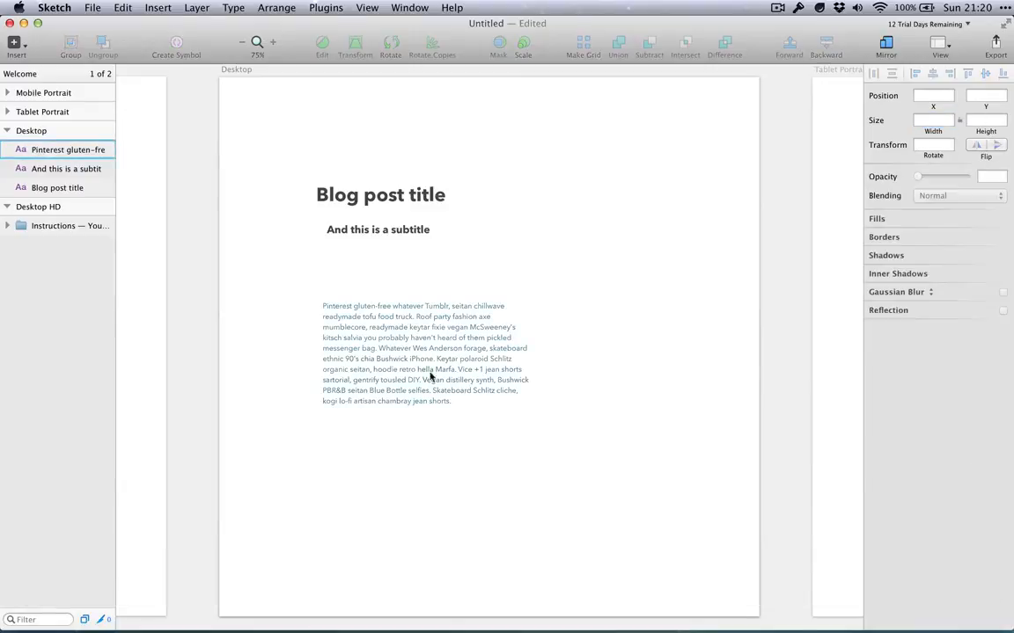
Step: Move the body paragraph up beneath the subtitle to about X 184, Y 312, and bring the subtitle closer to the title, left-aligned with it
drag(428, 386, 412, 301)
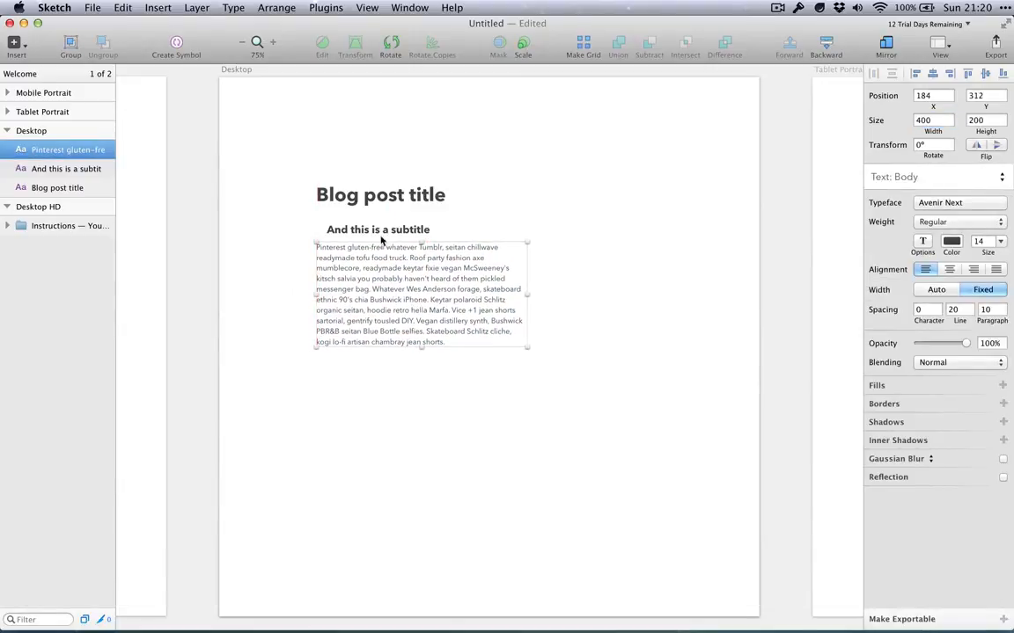
drag(380, 232, 376, 215)
click(387, 289)
click(576, 351)
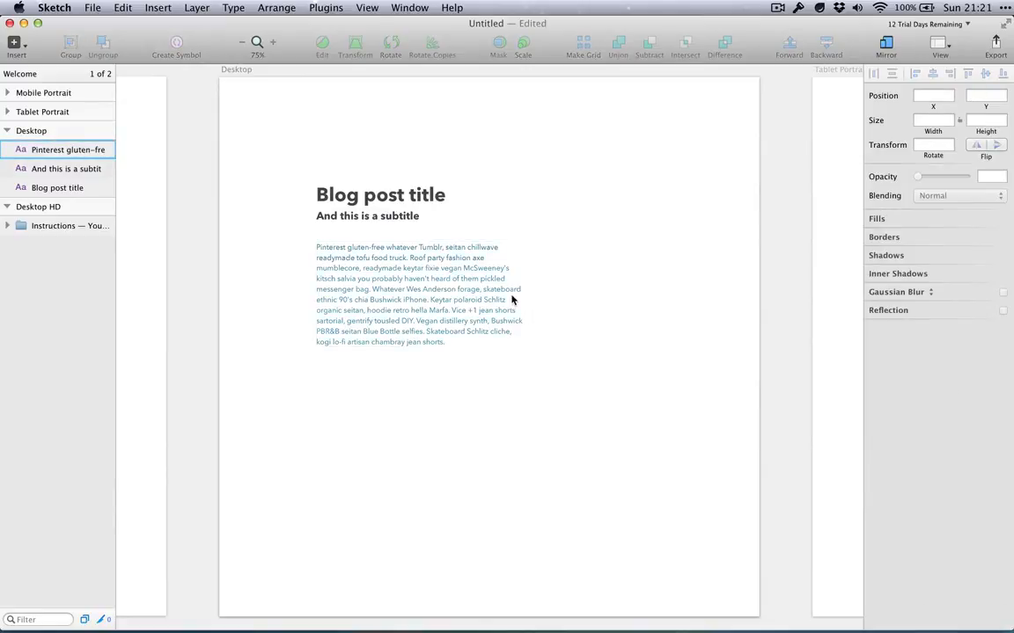
Step: On the Typography artboard of the Symbols page, set the h1 main title's color to blue 3275D6 and its size to 48
click(36, 73)
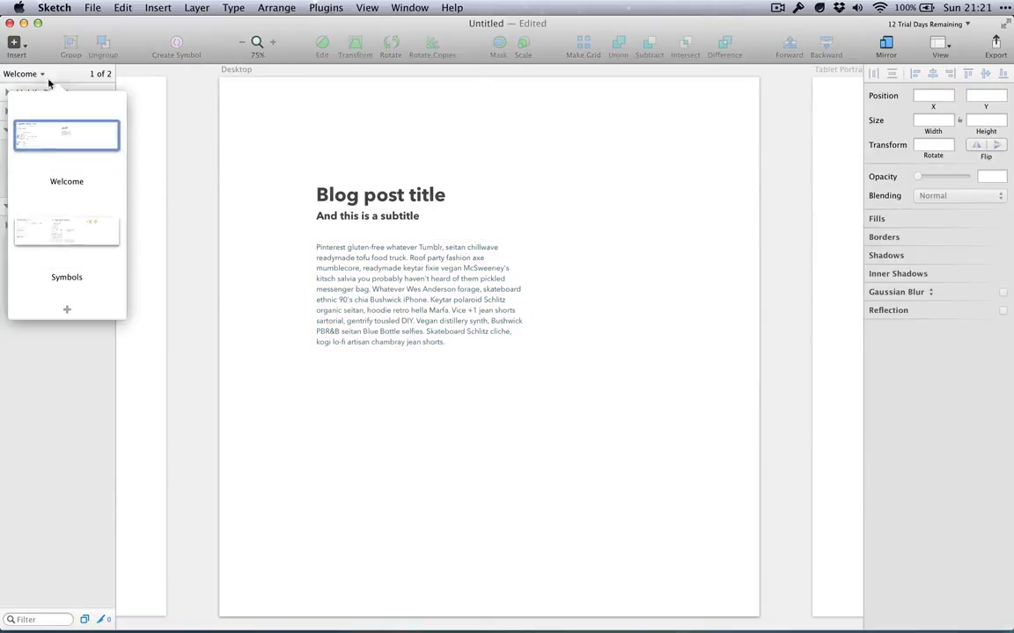
click(66, 233)
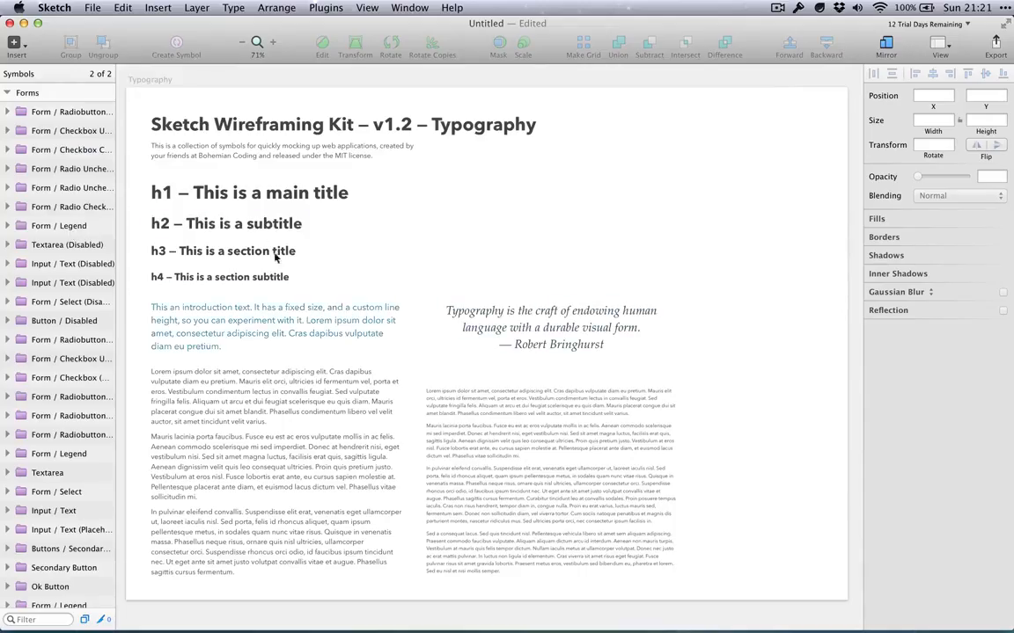
click(258, 194)
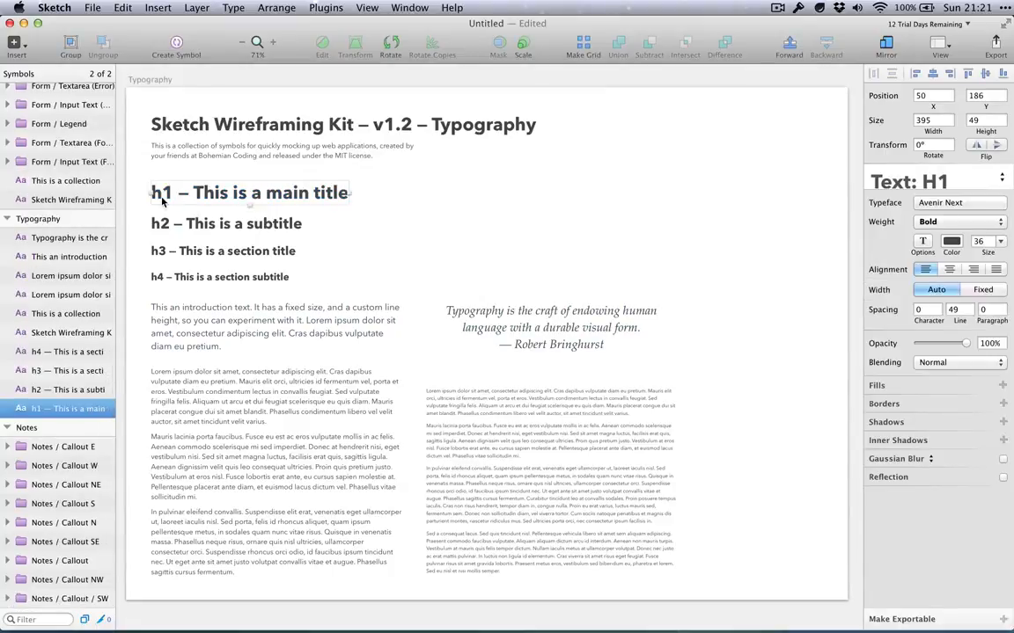
click(959, 242)
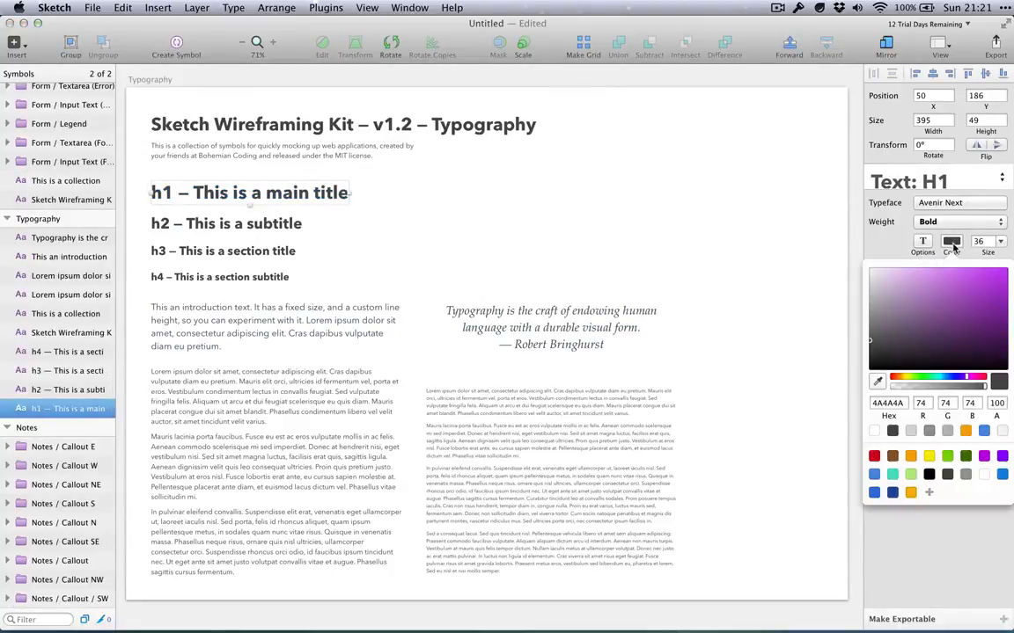
click(884, 492)
click(1001, 241)
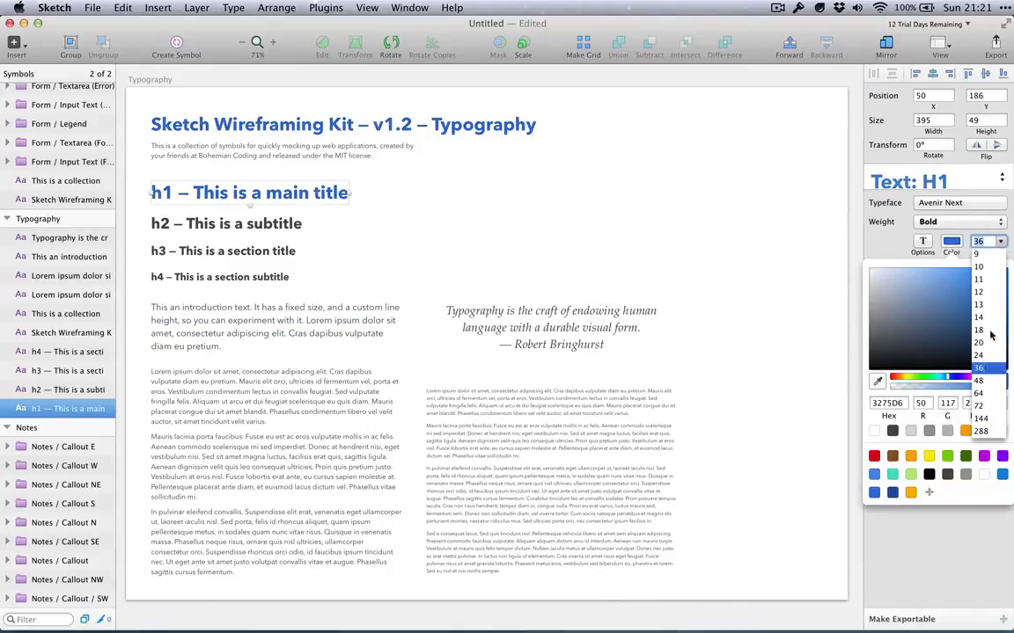
click(978, 381)
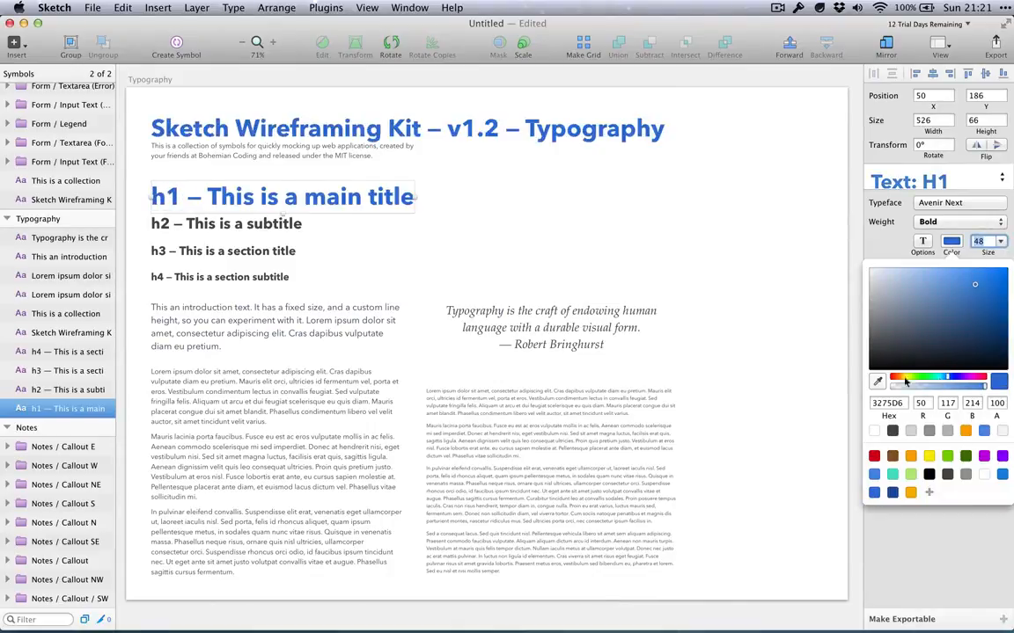
Step: Change the weight of the h4 section subtitle to Heavy
click(215, 276)
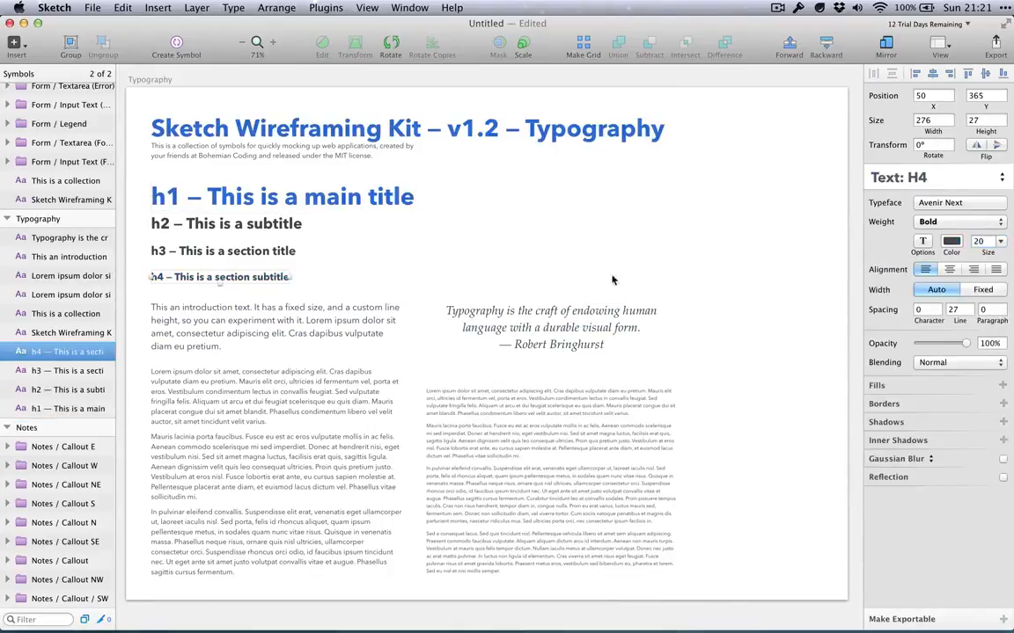
click(951, 224)
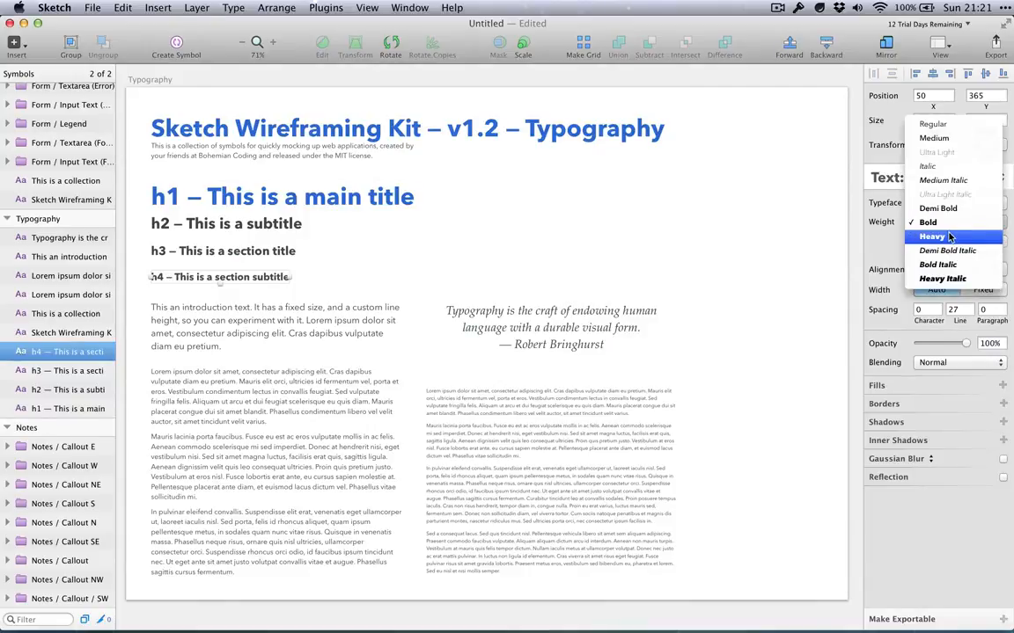
click(949, 236)
Step: Set the typeface of the Text: Body paragraph block under the introduction text to Garamond Premier Pro
click(227, 389)
click(950, 202)
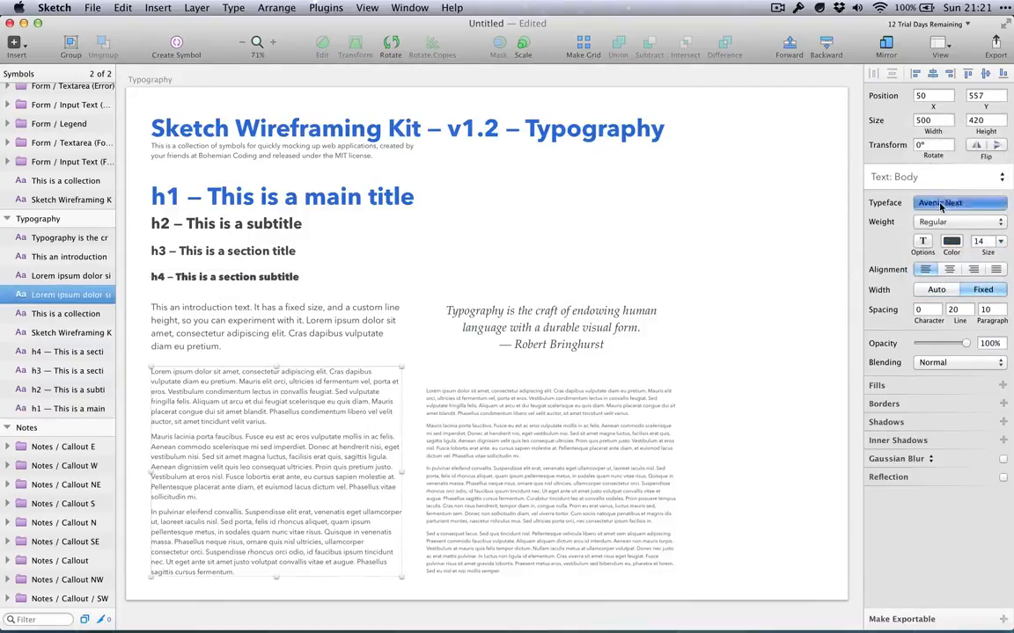
text(gara)
key(Down)
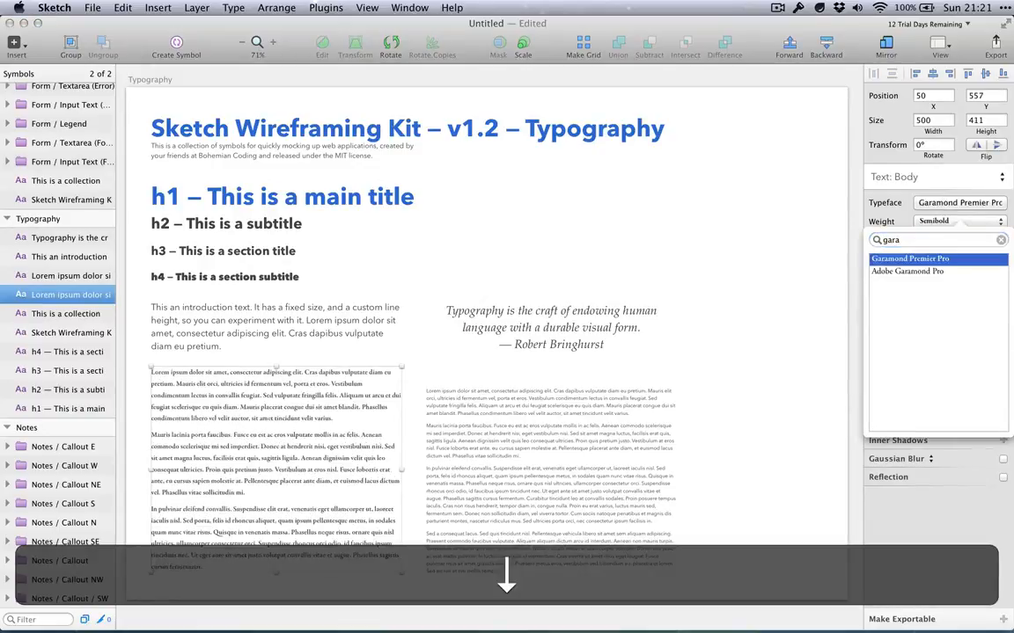
key(Return)
click(611, 176)
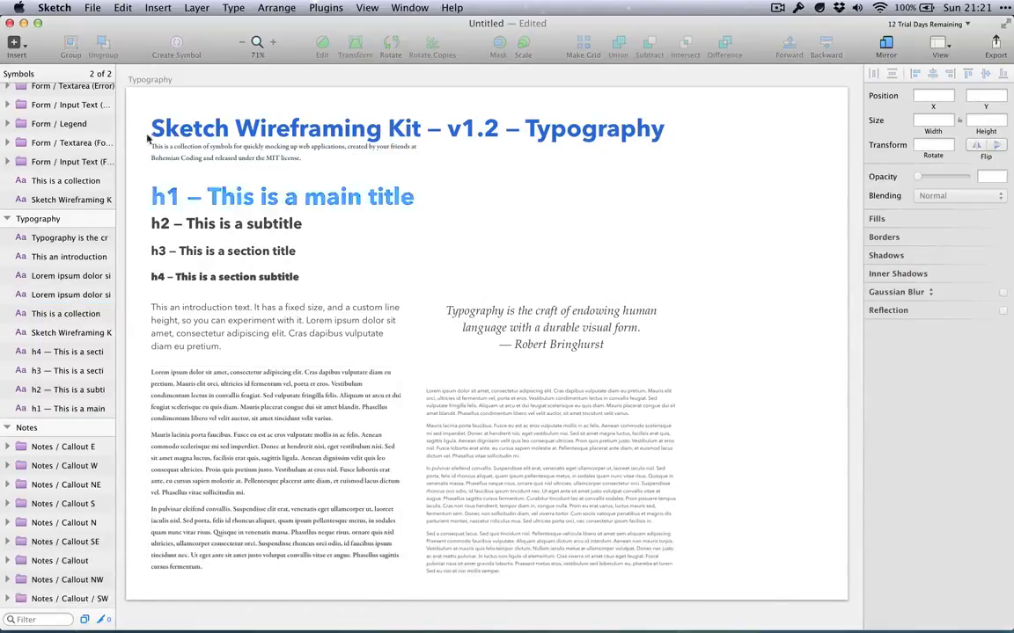
Step: Return to the Welcome page and shift the subtitle slightly down so it clears the blog post title
click(22, 73)
click(49, 157)
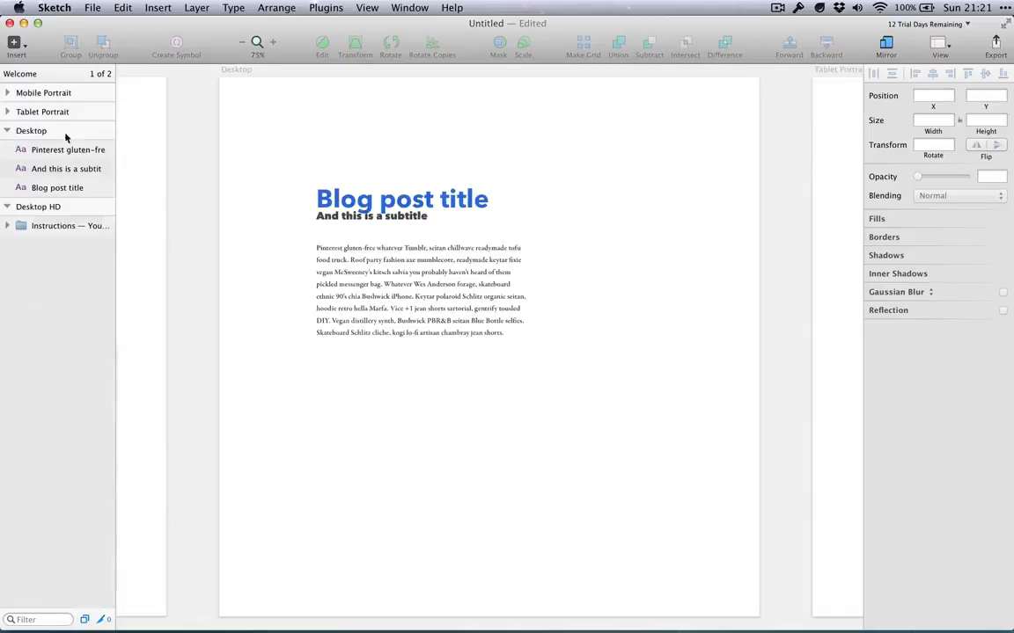
click(392, 226)
click(595, 321)
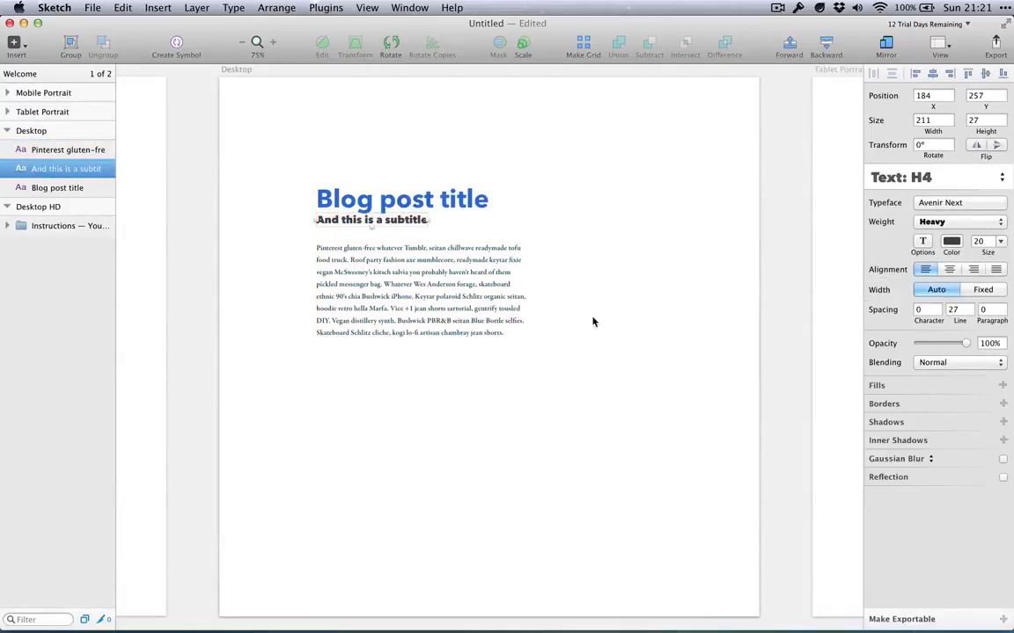
key(super+plus)
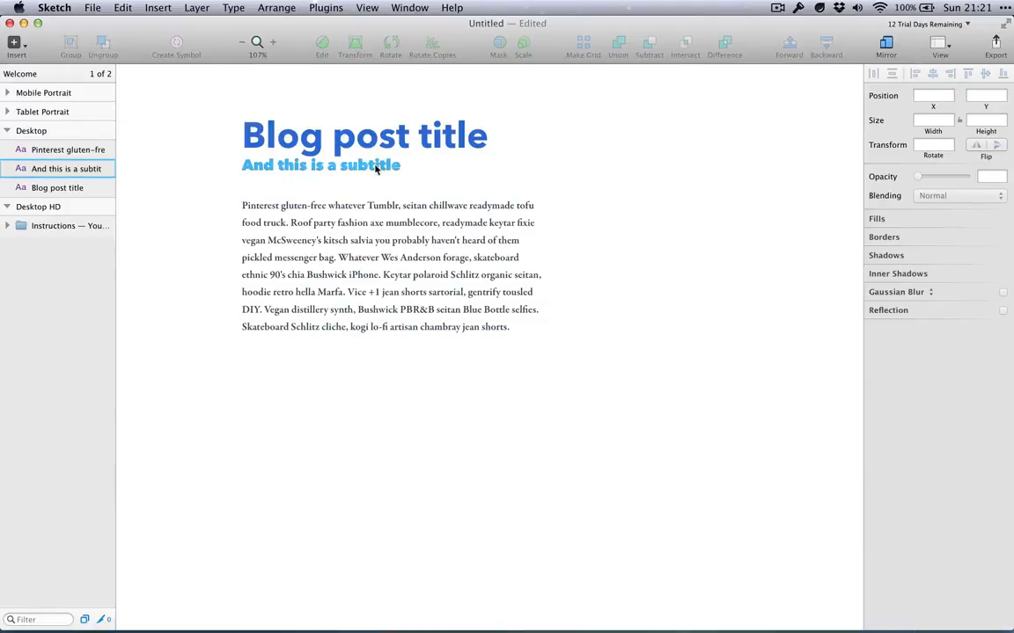
drag(376, 166, 375, 169)
click(644, 295)
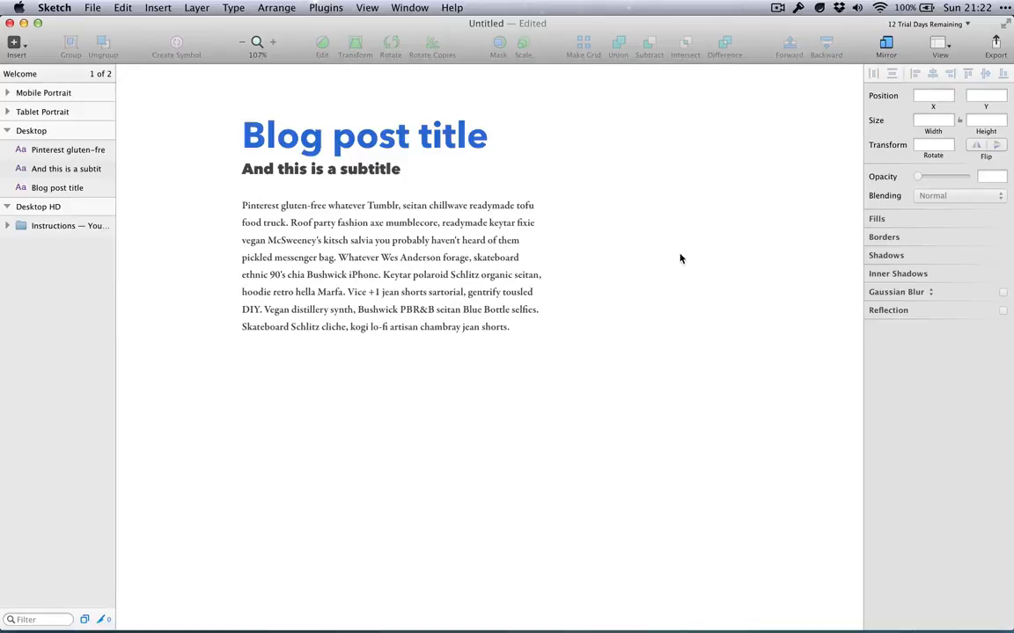
Step: Examine the form elements on the Symbols page's Forms artboard, including the text area and the OK button
click(26, 74)
click(61, 224)
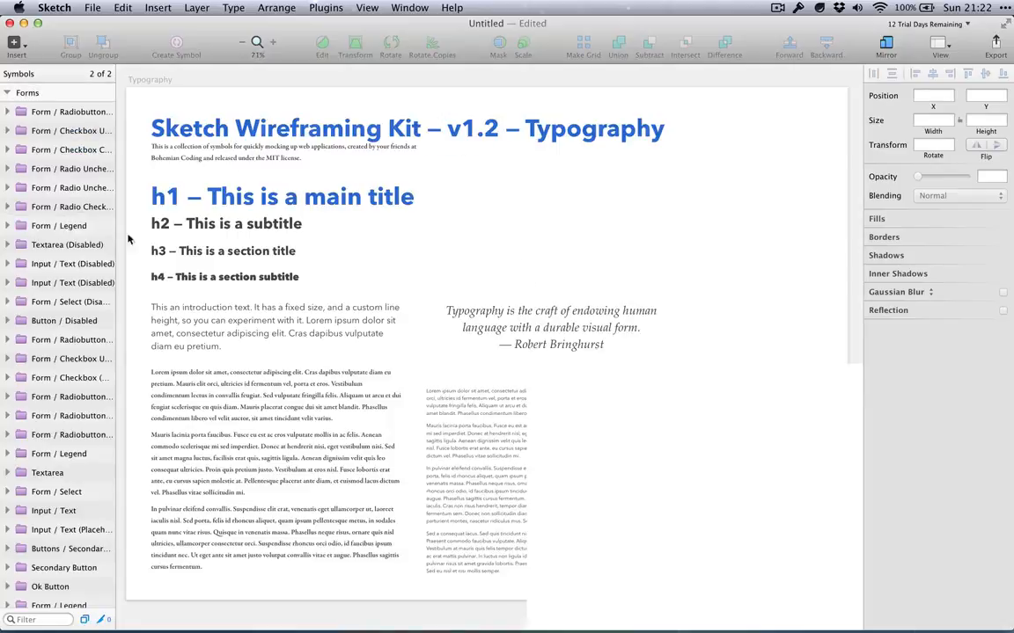
click(88, 245)
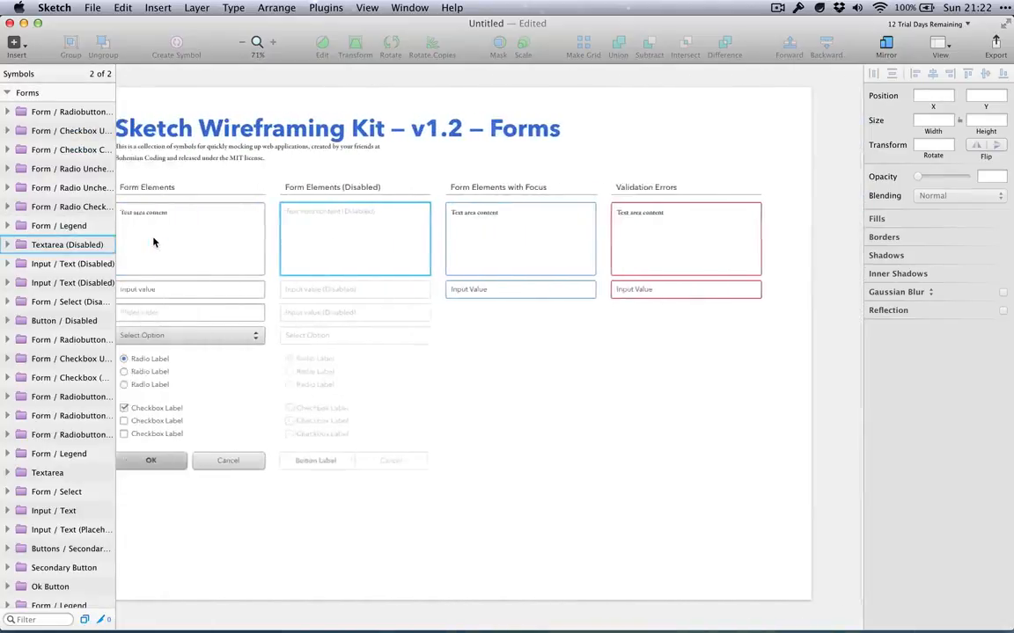
click(233, 252)
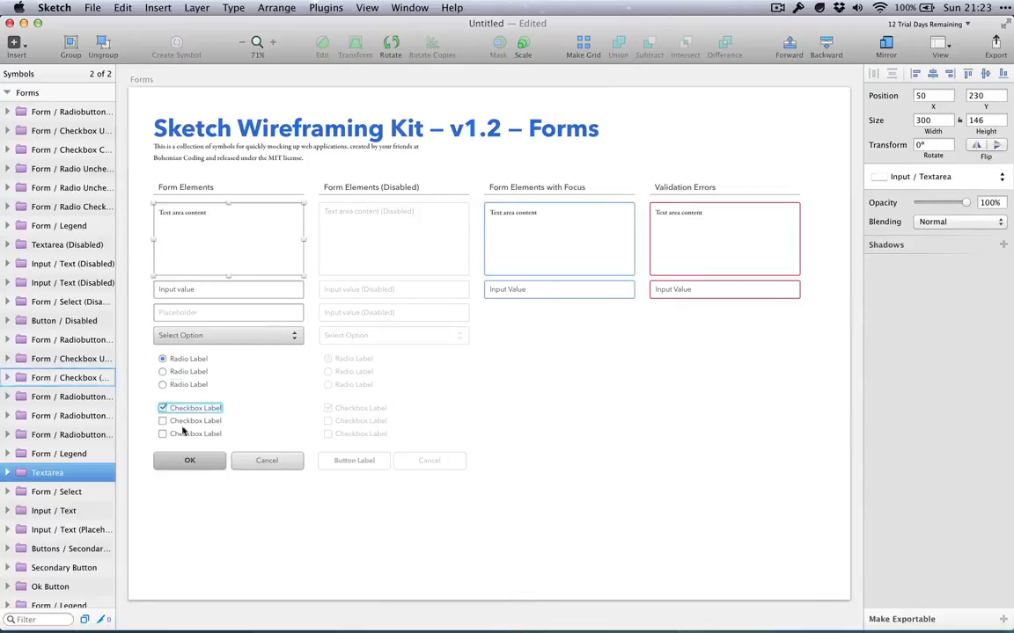
click(180, 460)
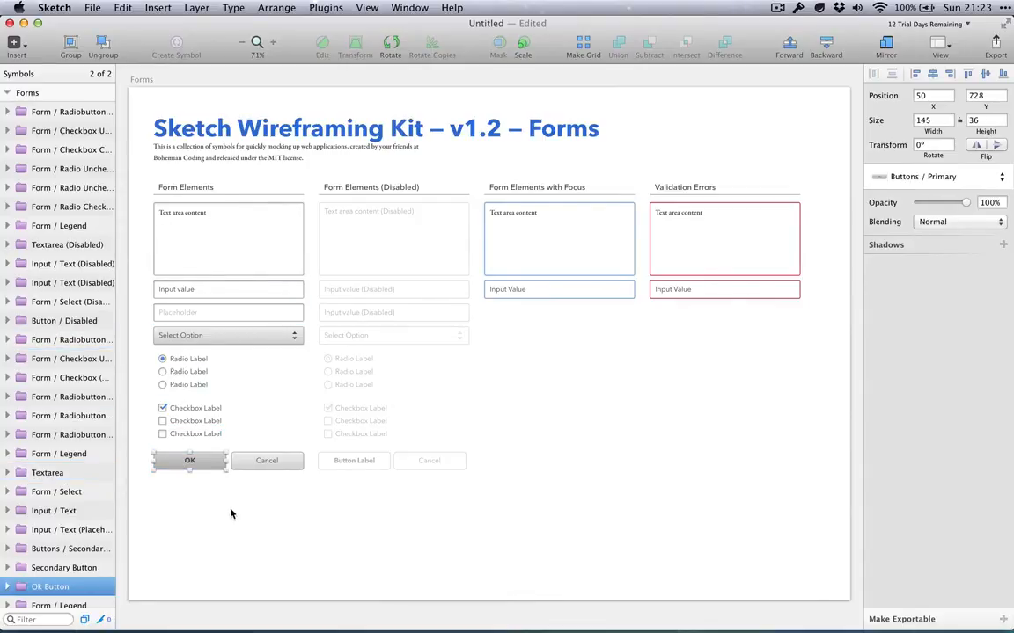
scroll(220, 509, down, 3)
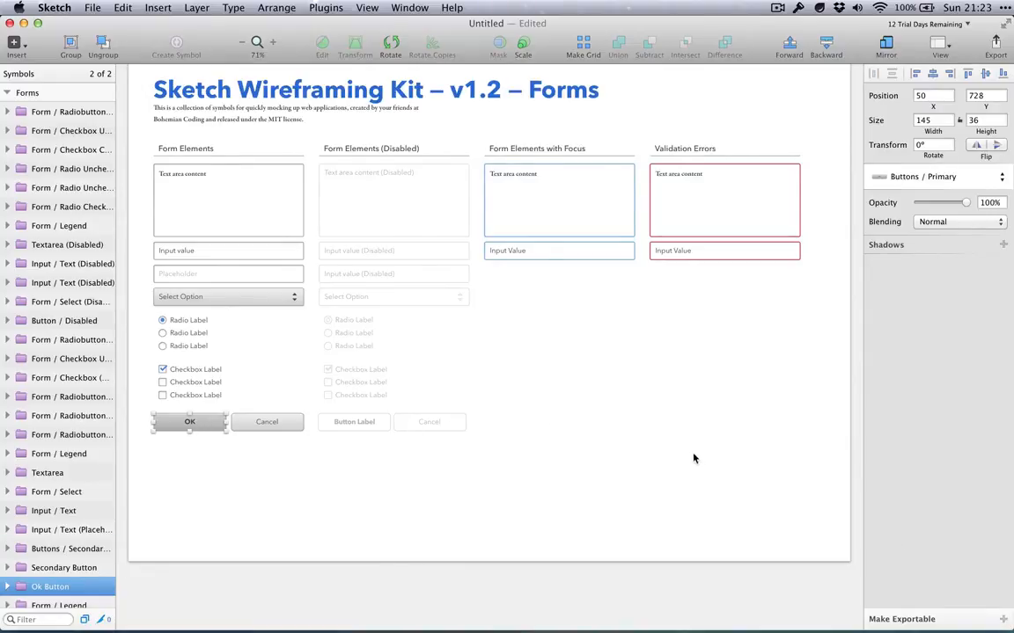
scroll(694, 458, up, 3)
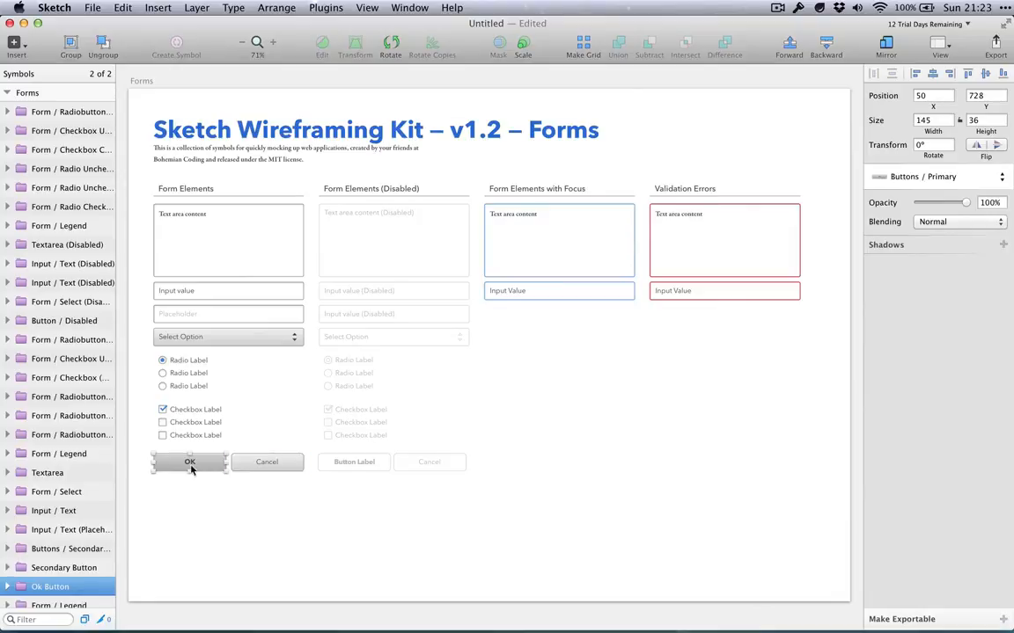
Step: Make the OK button on the Forms artboard exportable as a PNG at 1x and check the size and format options
click(254, 462)
click(203, 469)
click(922, 621)
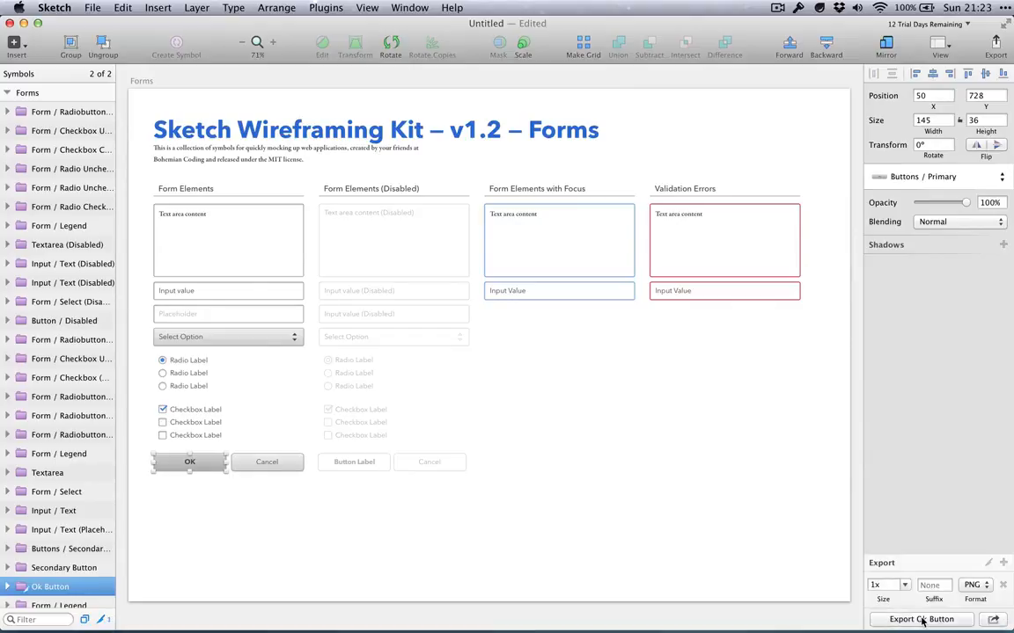
click(905, 586)
click(905, 587)
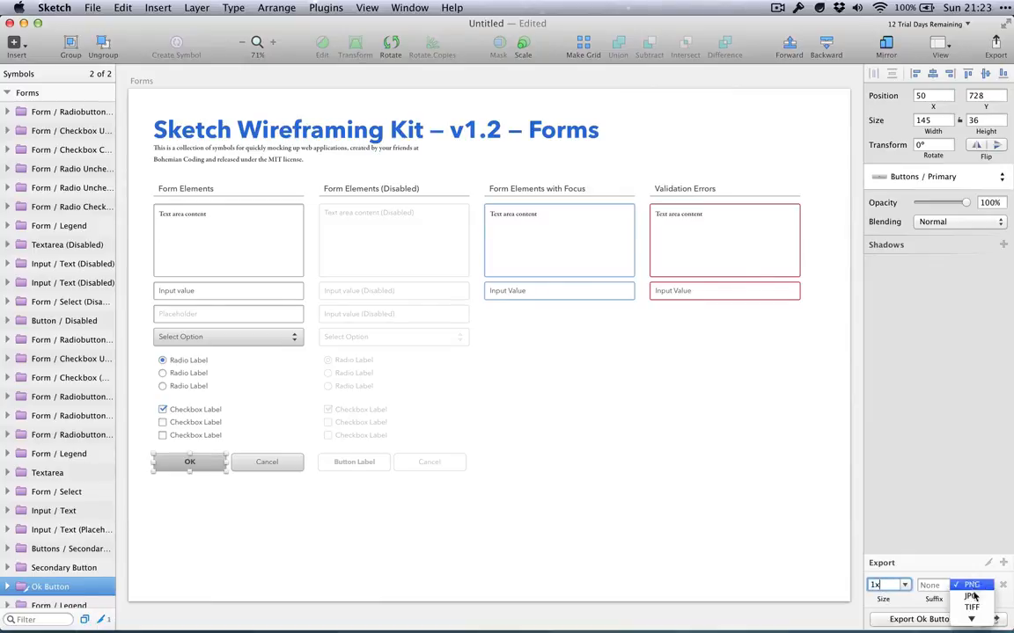
click(974, 587)
click(970, 546)
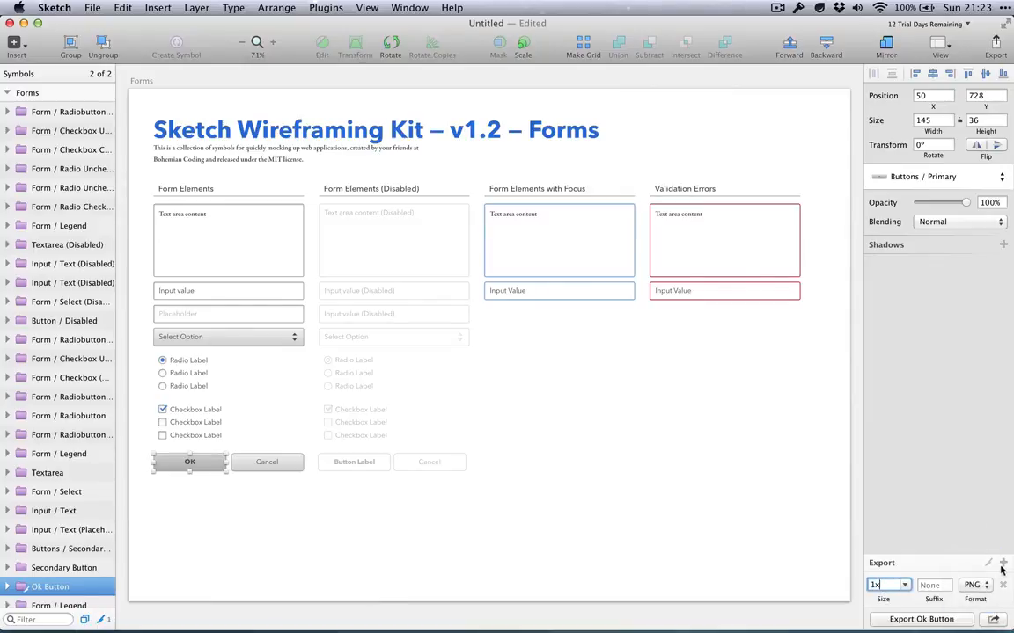
click(1003, 563)
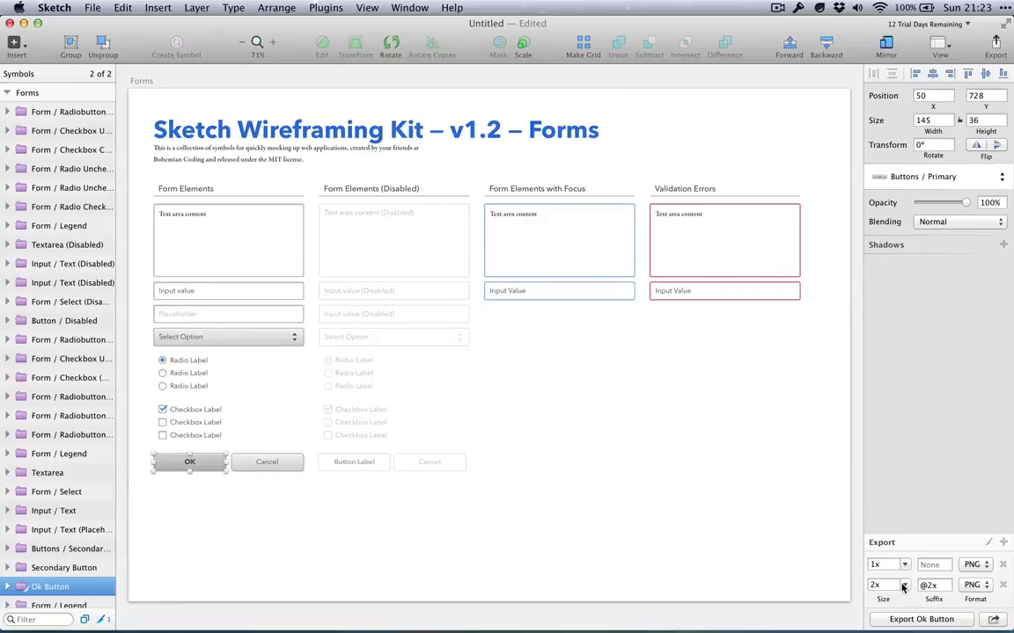
click(900, 587)
click(1003, 542)
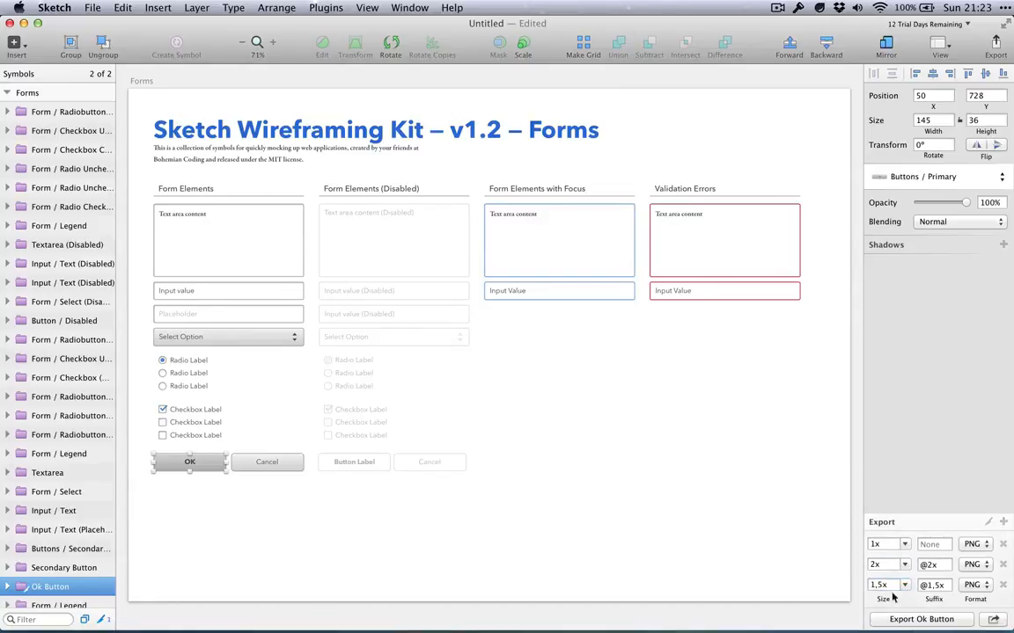
Step: Change the OK button's 1,5x export size to 0.5x and export the button to the Desktop
click(905, 585)
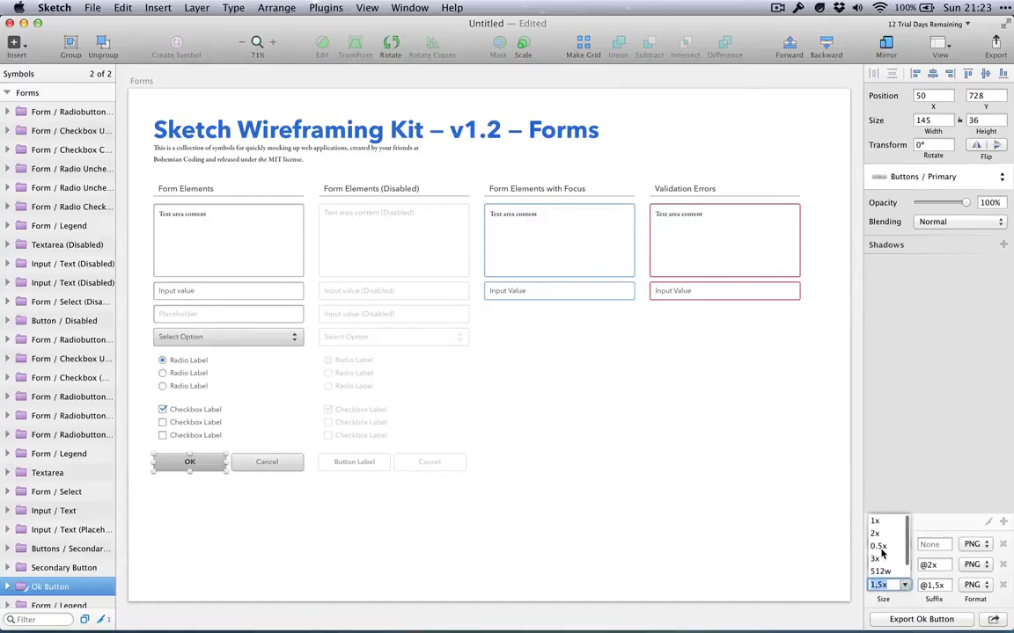
click(878, 546)
click(901, 585)
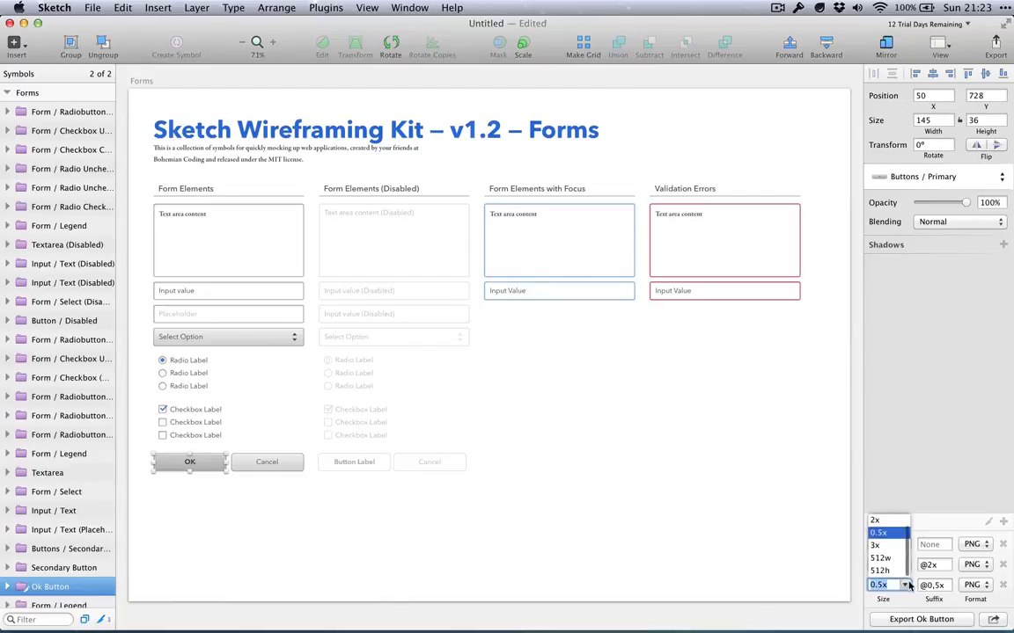
click(901, 595)
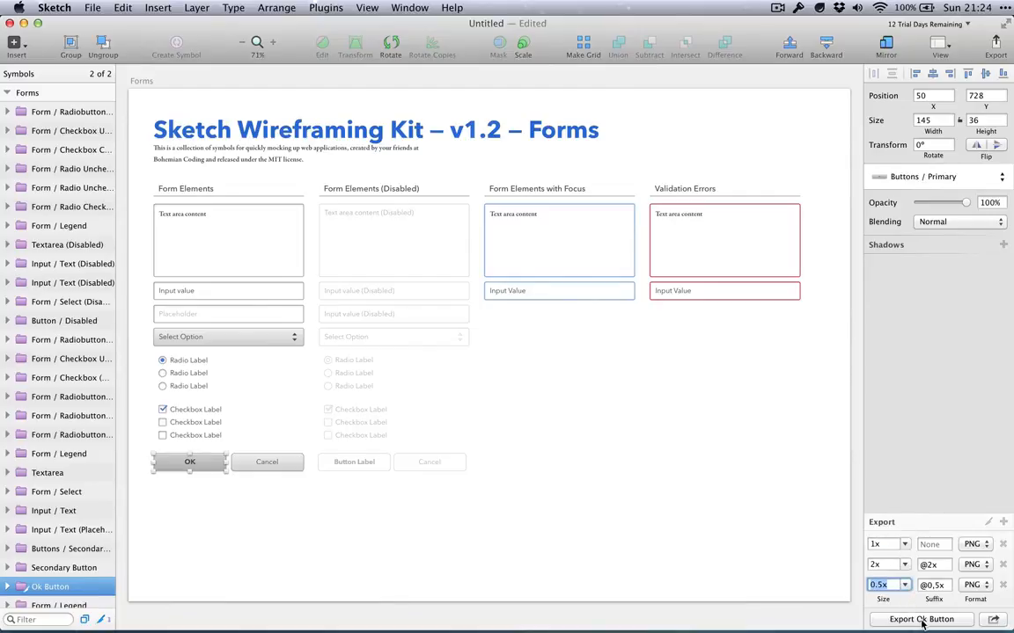
click(923, 618)
click(715, 411)
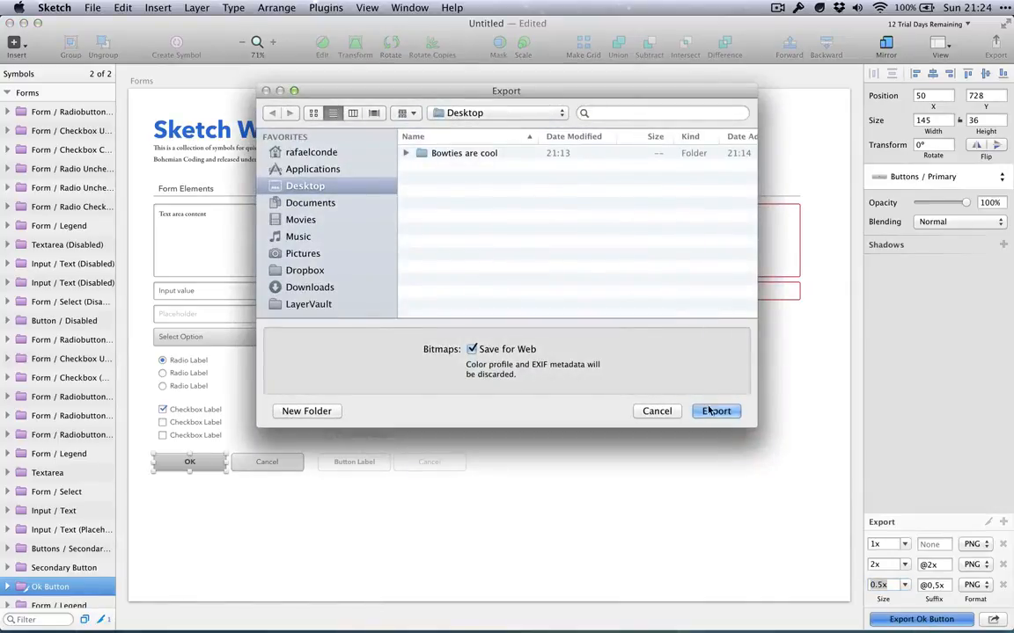
Step: Reveal the desktop, preview the exported Ok Button PNG files to compare their sizes, and return to Sketch
key(F11)
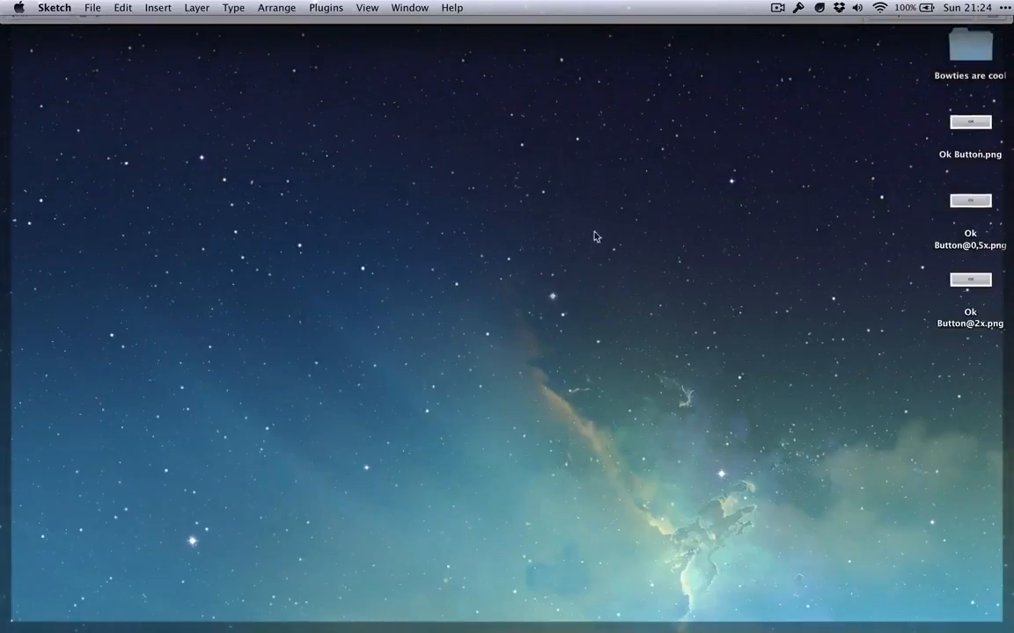
click(963, 130)
key(space)
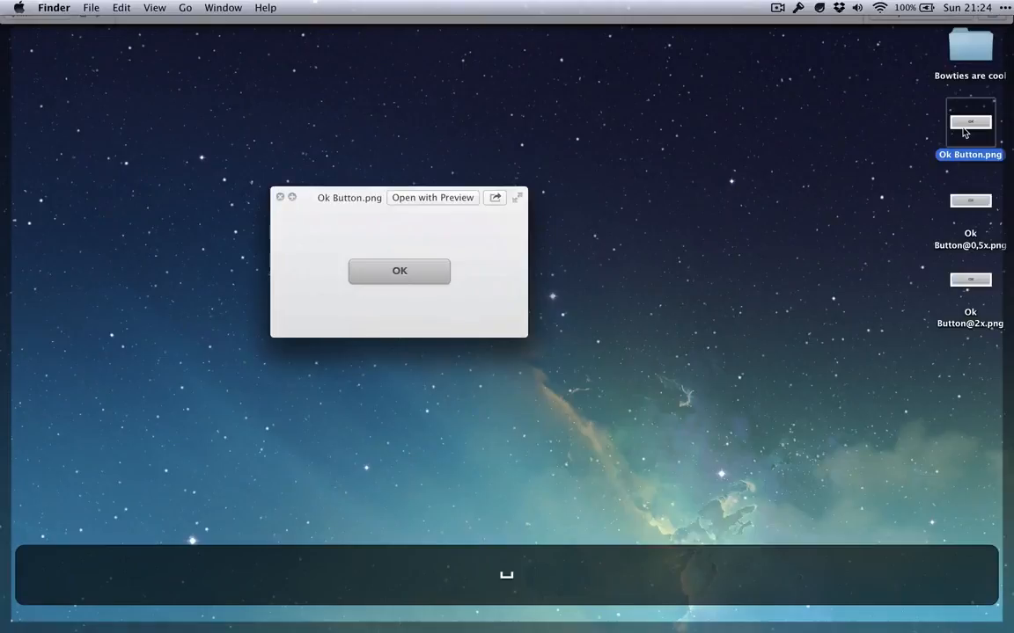
key(Down)
key(Down)
key(Up)
key(Up)
key(Down)
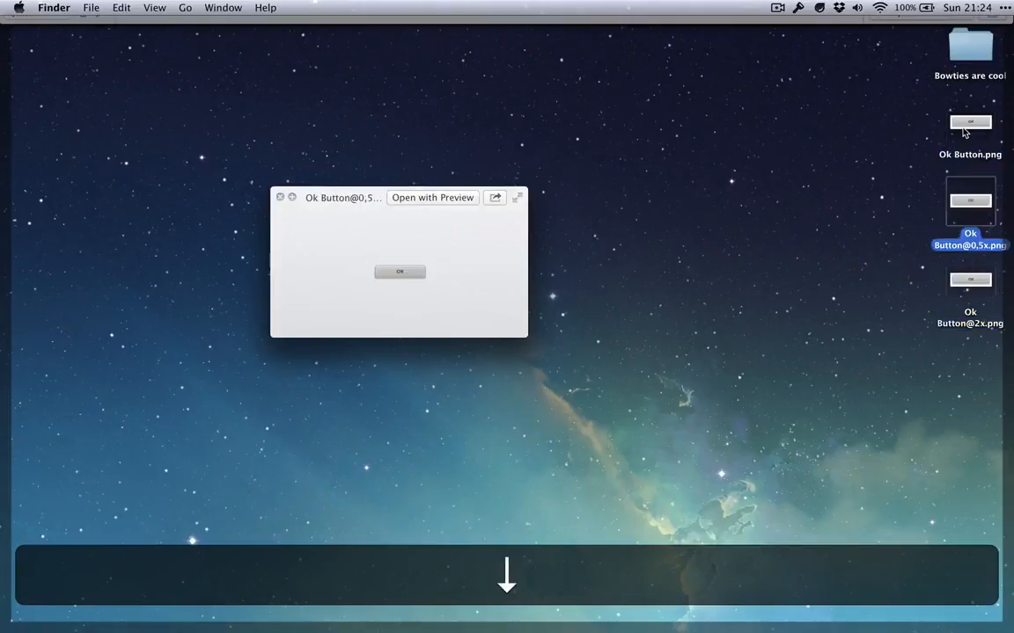
key(Down)
key(Up)
key(Up)
key(Up)
key(space)
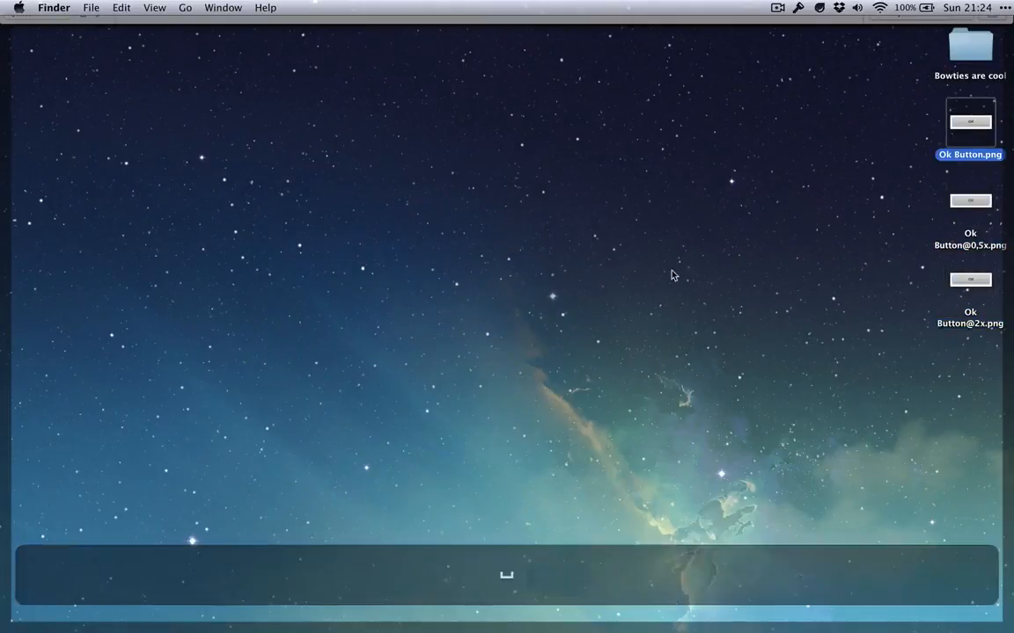
key(F11)
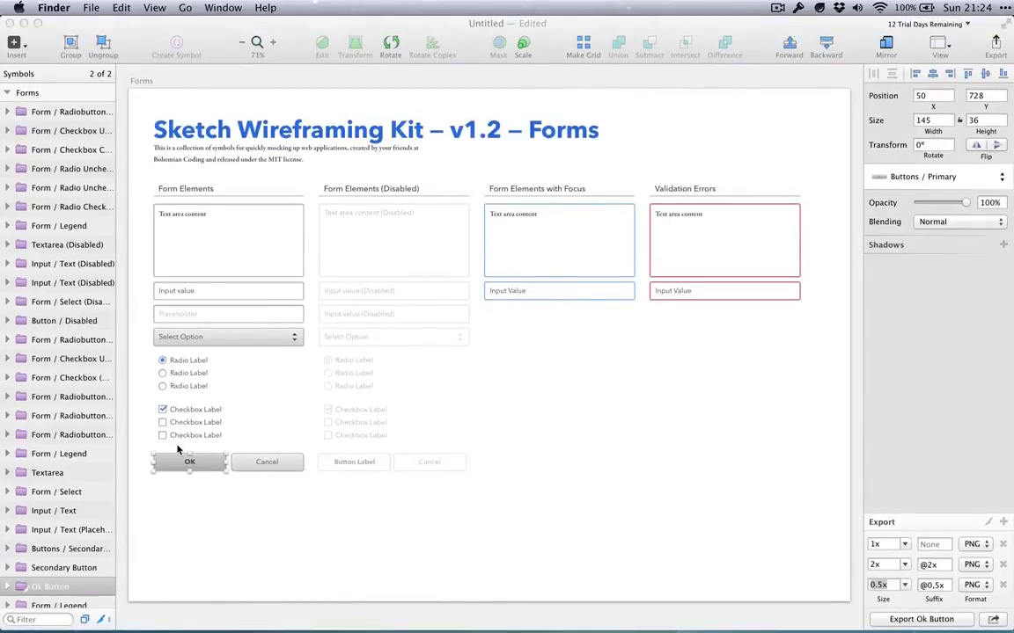
Step: Shift the Sketch window aside to expose the desktop and export the Textarea layer straight onto it as a PNG
drag(139, 37, 242, 36)
click(359, 341)
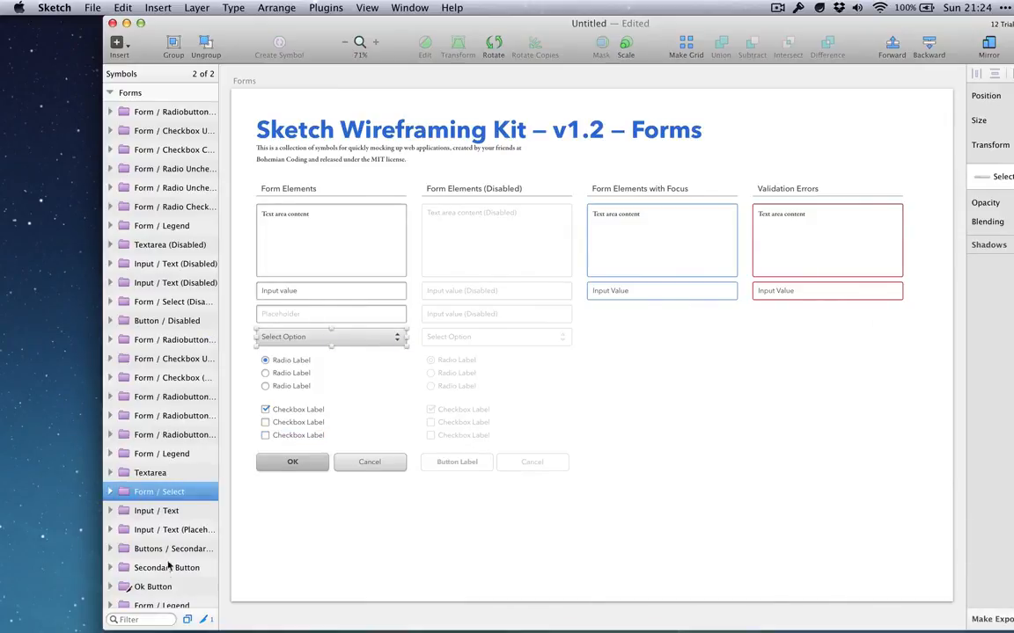
drag(150, 473, 61, 361)
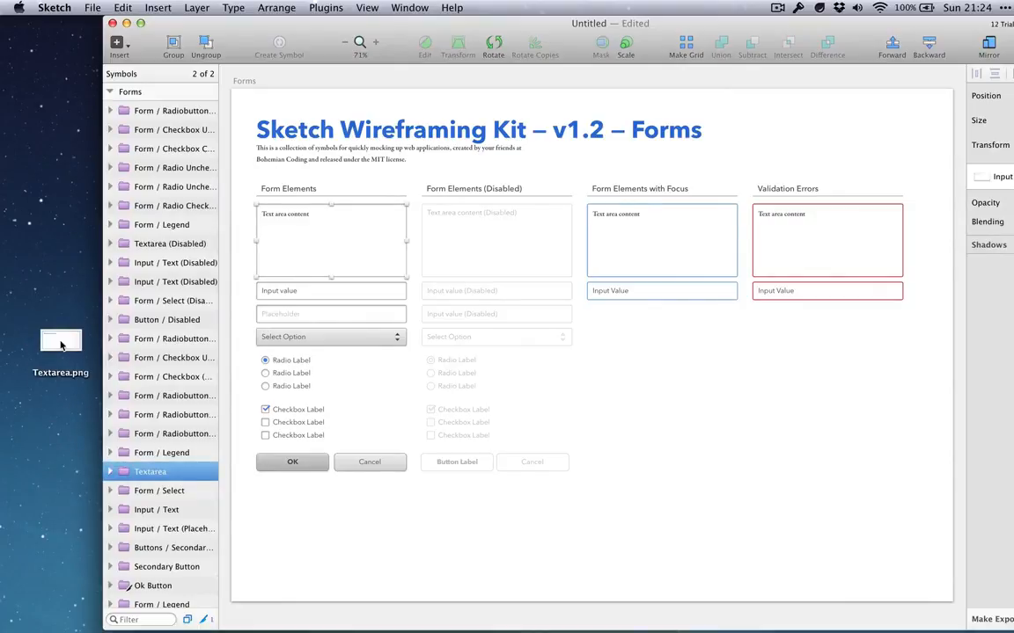
Step: Preview Textarea.png on the desktop, close the preview and move the Sketch window back into place
click(60, 345)
key(space)
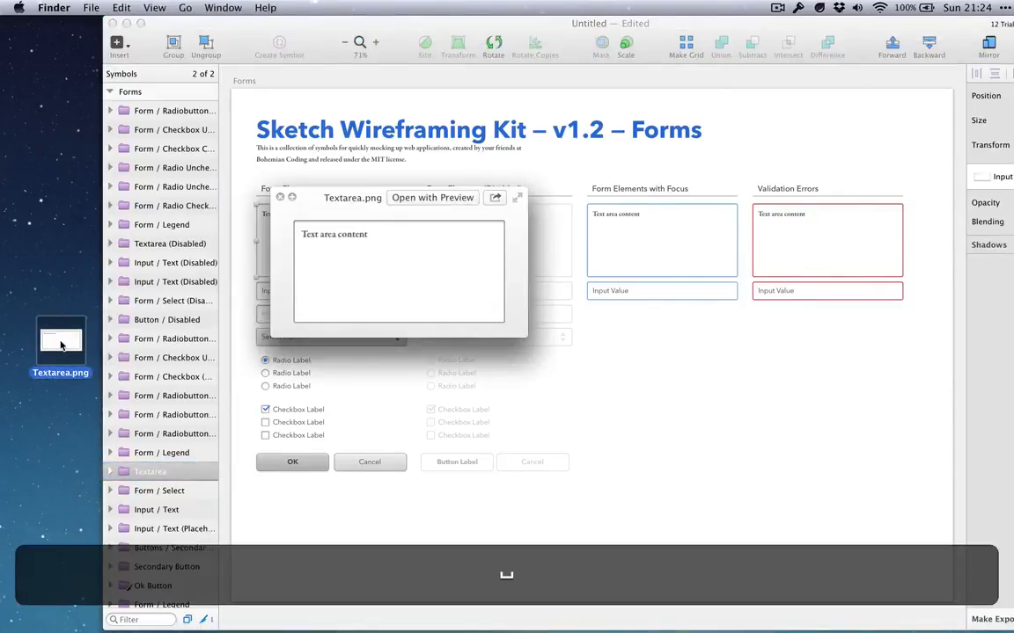
key(space)
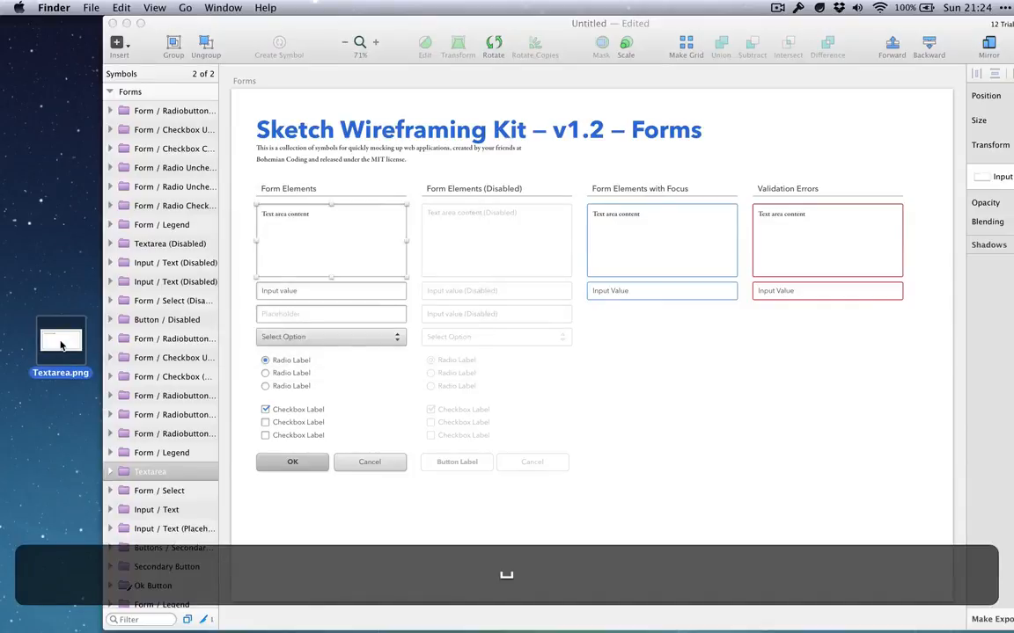
drag(227, 28, 137, 10)
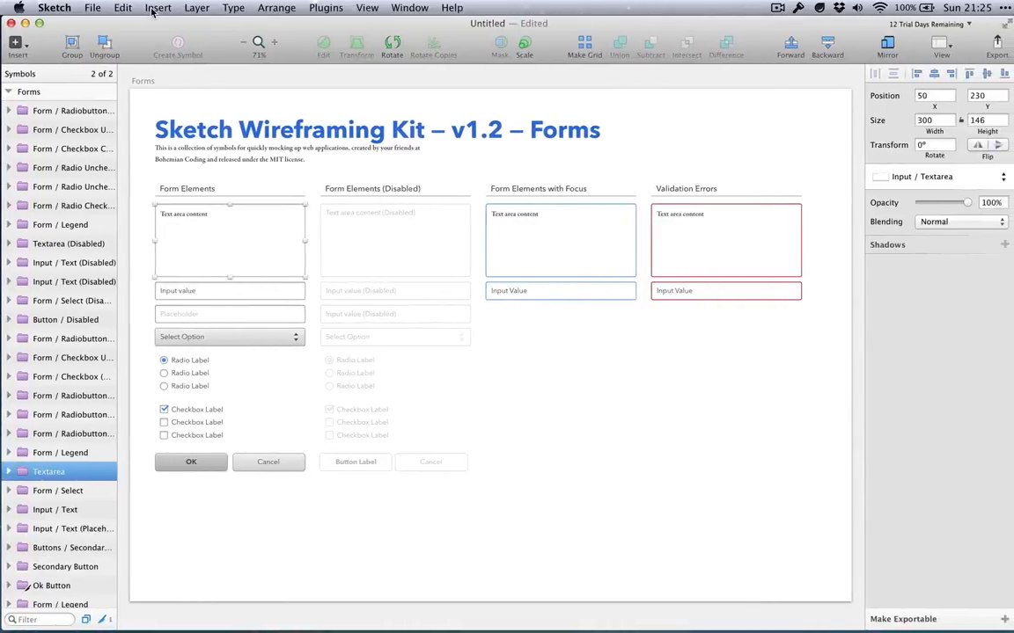
Step: Draw a slice about 322 by 249 around the Form Elements heading, text area and first input, and name it Forms
scroll(291, 161, down, 1)
click(290, 161)
scroll(290, 161, down, 3)
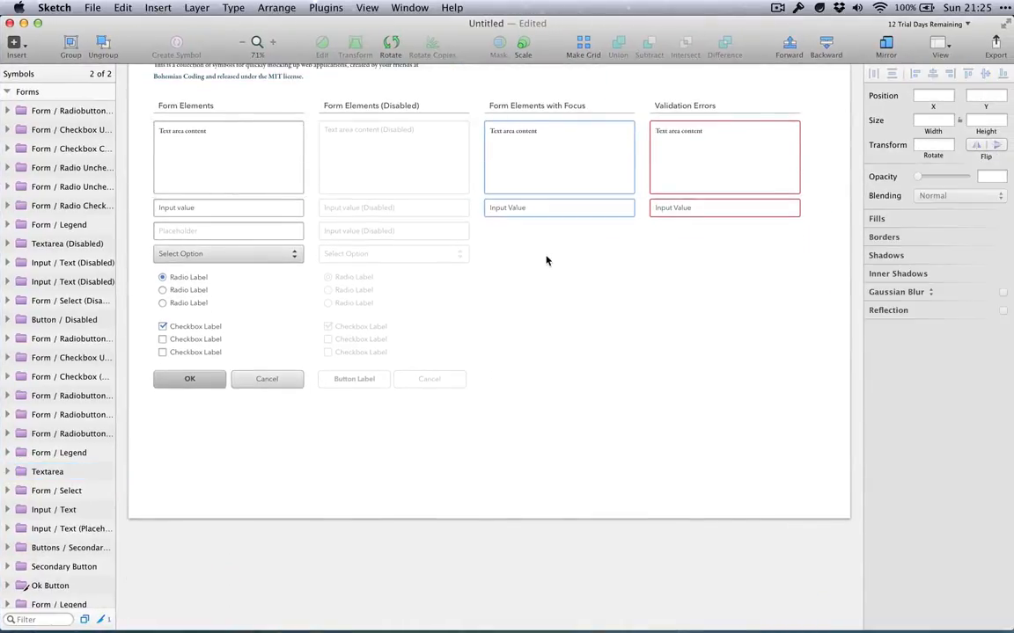
scroll(546, 261, up, 3)
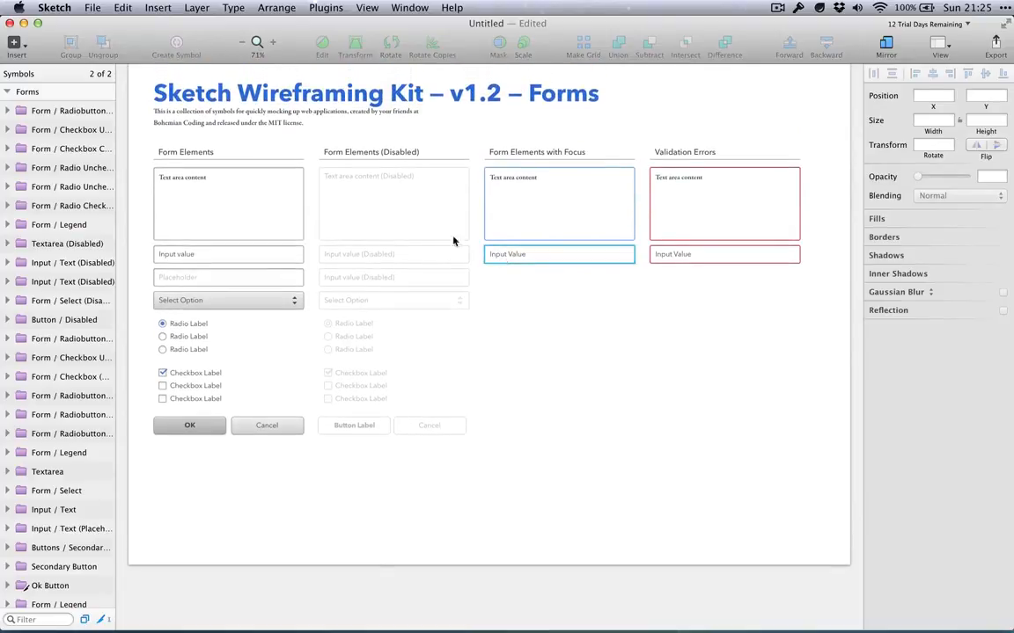
key(s)
drag(150, 140, 310, 266)
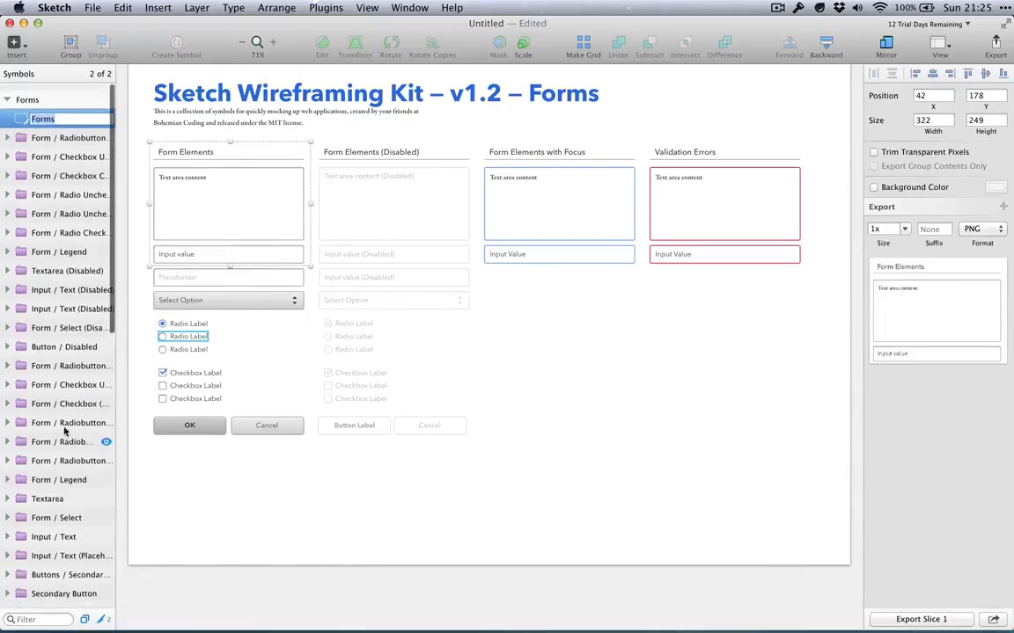
key(Return)
Step: Select the Forms slice and cycle the layer list filter through hiding slices, exportable layers only, and all layers
click(40, 131)
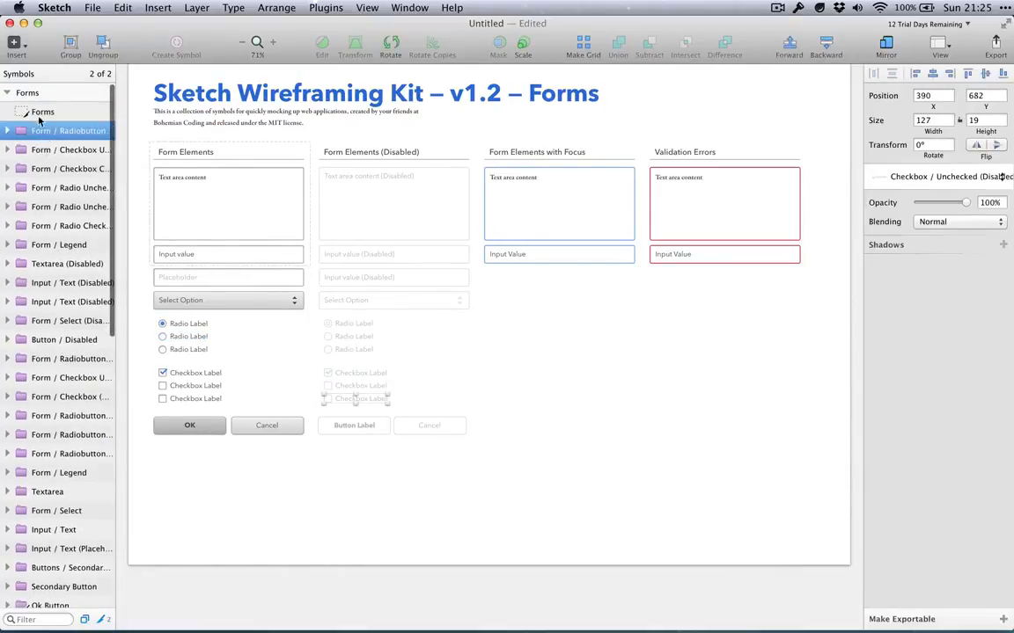
click(39, 112)
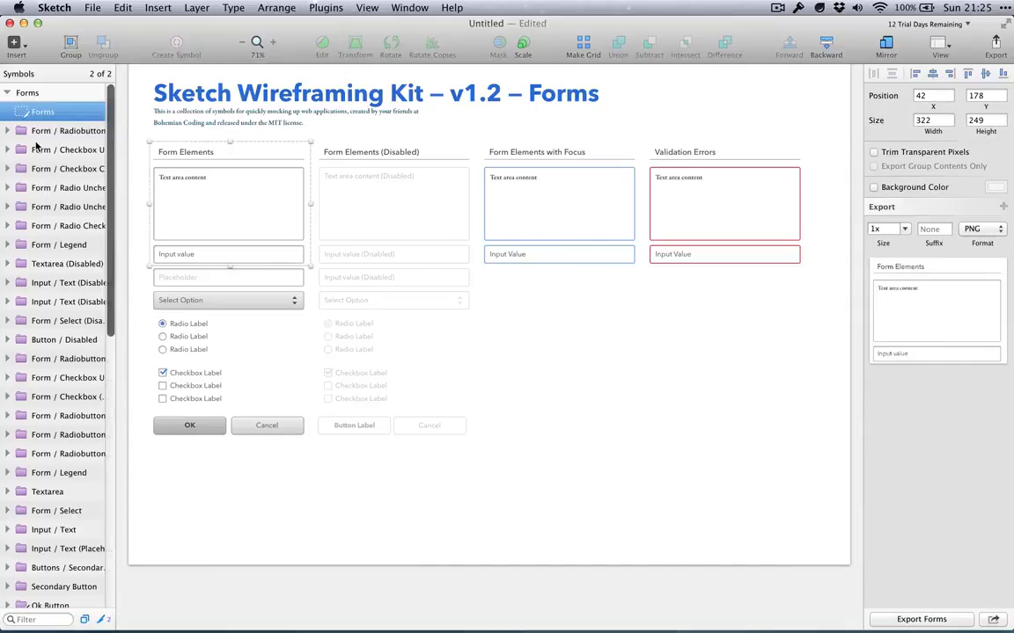
scroll(37, 147, down, 5)
scroll(37, 147, up, 5)
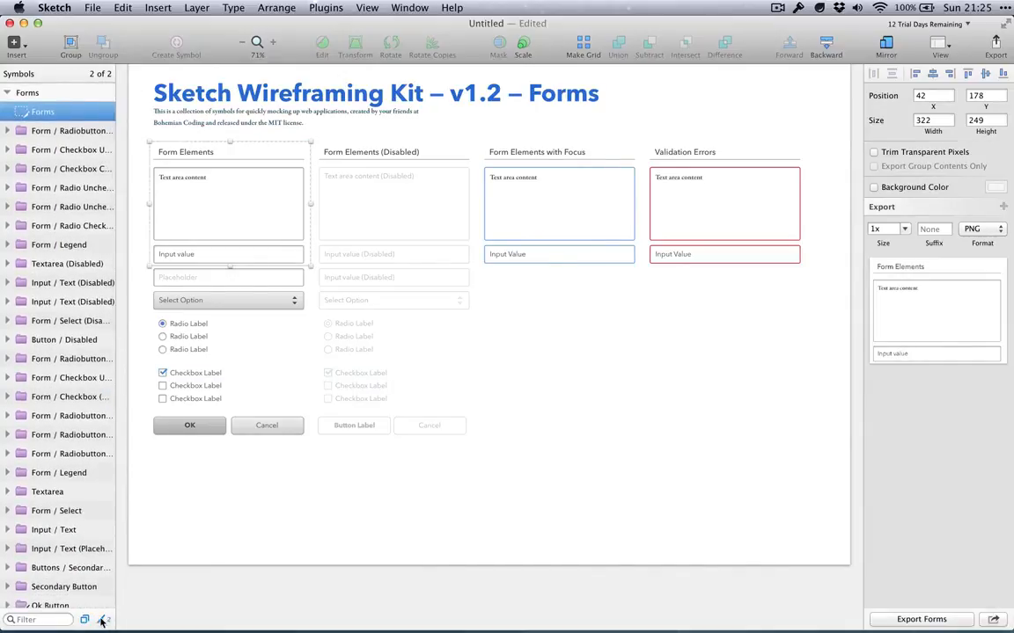
key(Delete)
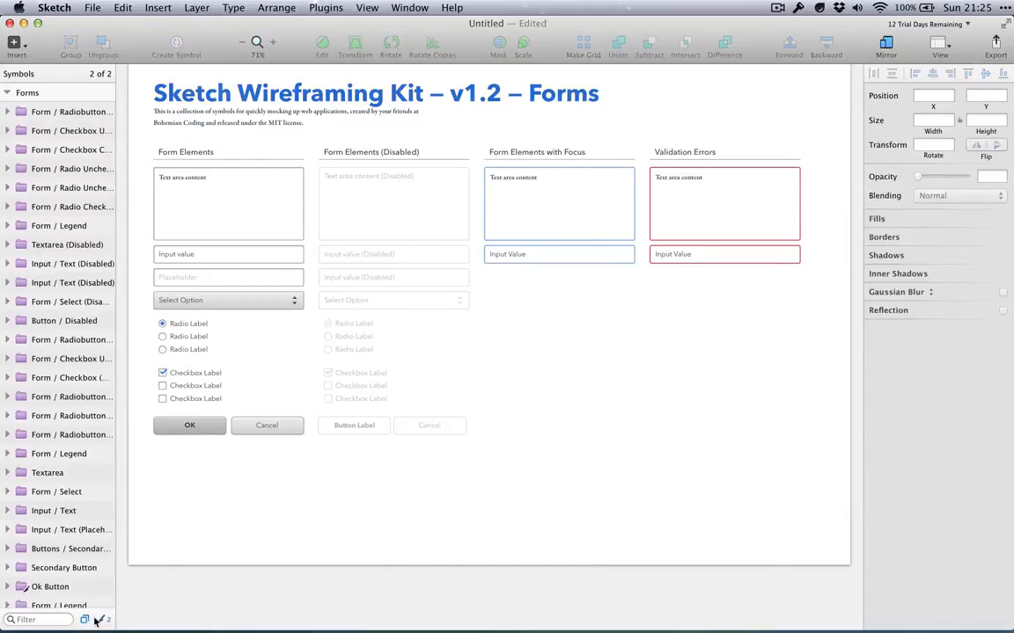
click(85, 620)
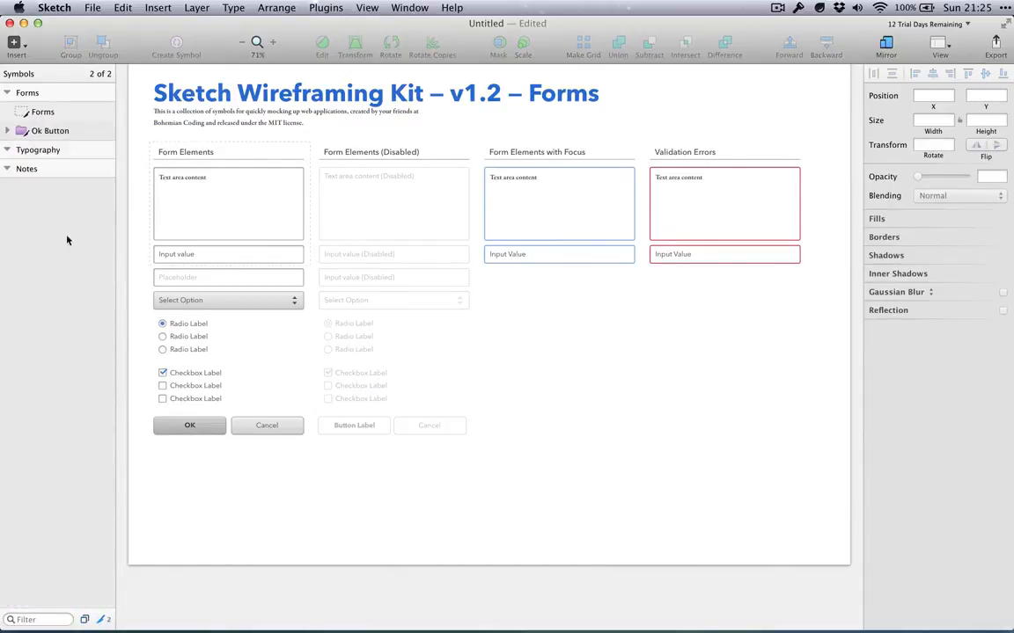
click(85, 620)
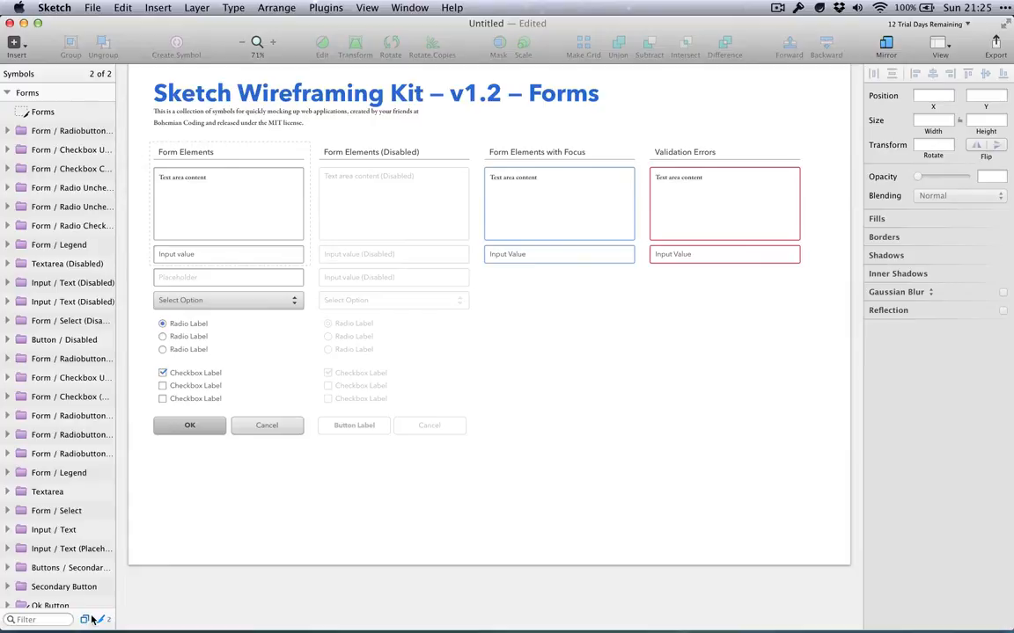
Step: Browse the artboard presets for paper, device screens and icons, and add an A4 artboard to the Symbols page
scroll(302, 567, up, 3)
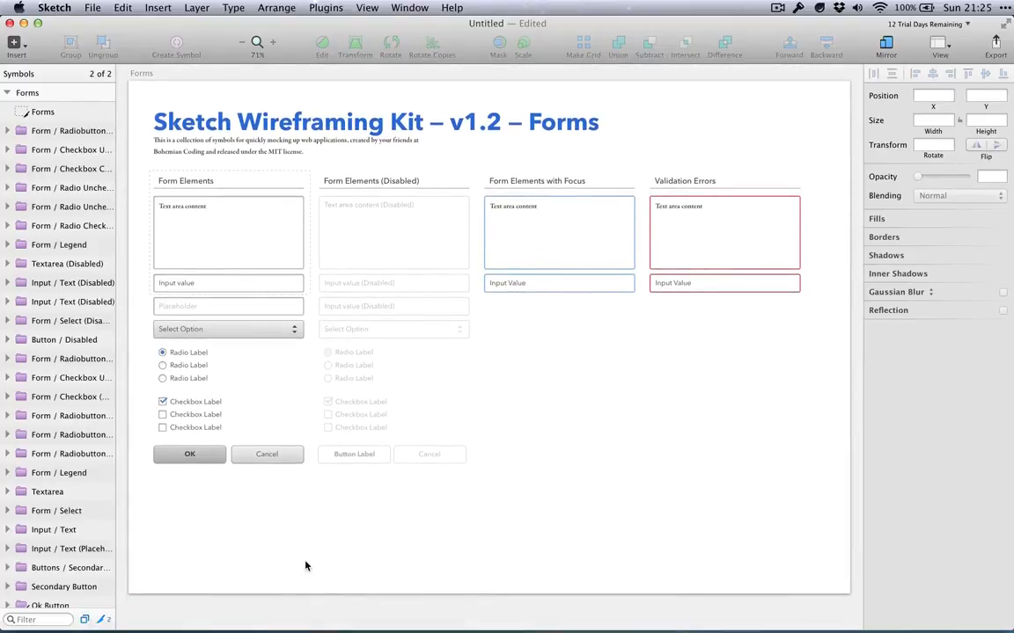
scroll(305, 566, down, 5)
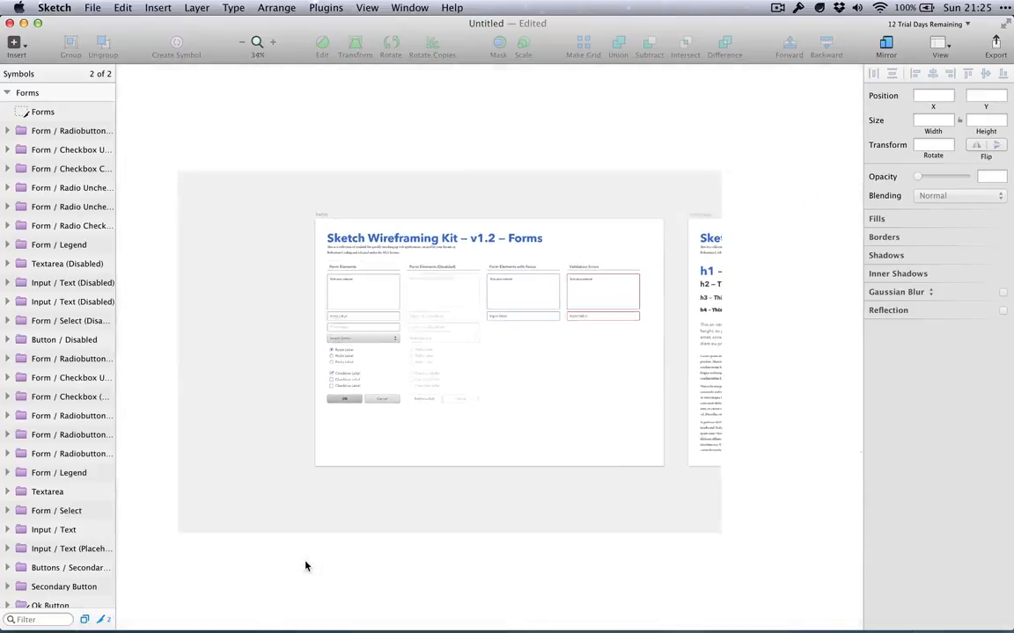
scroll(379, 517, right, 5)
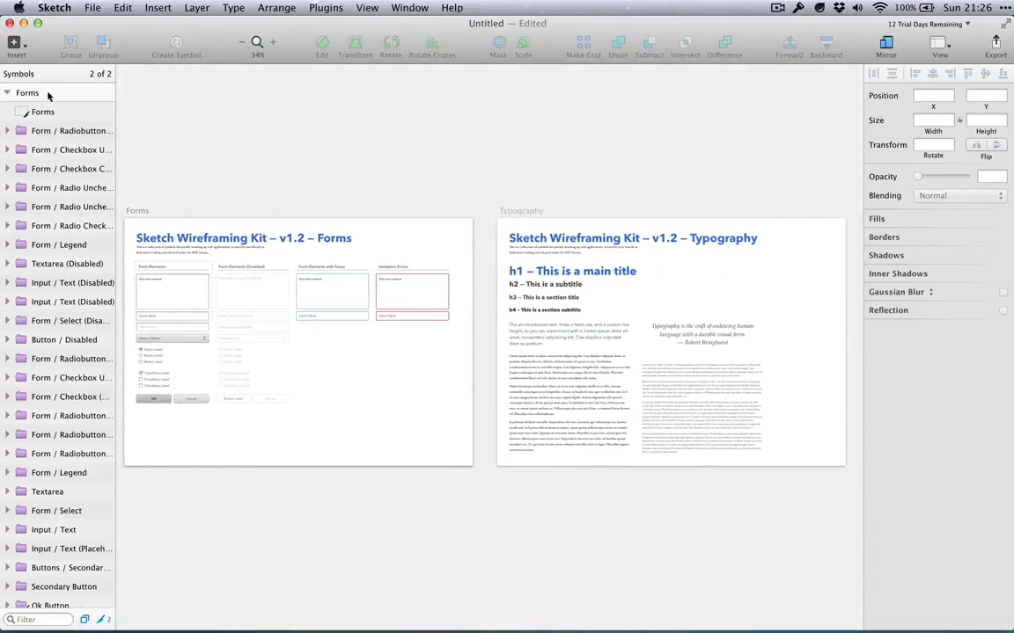
click(16, 44)
click(54, 185)
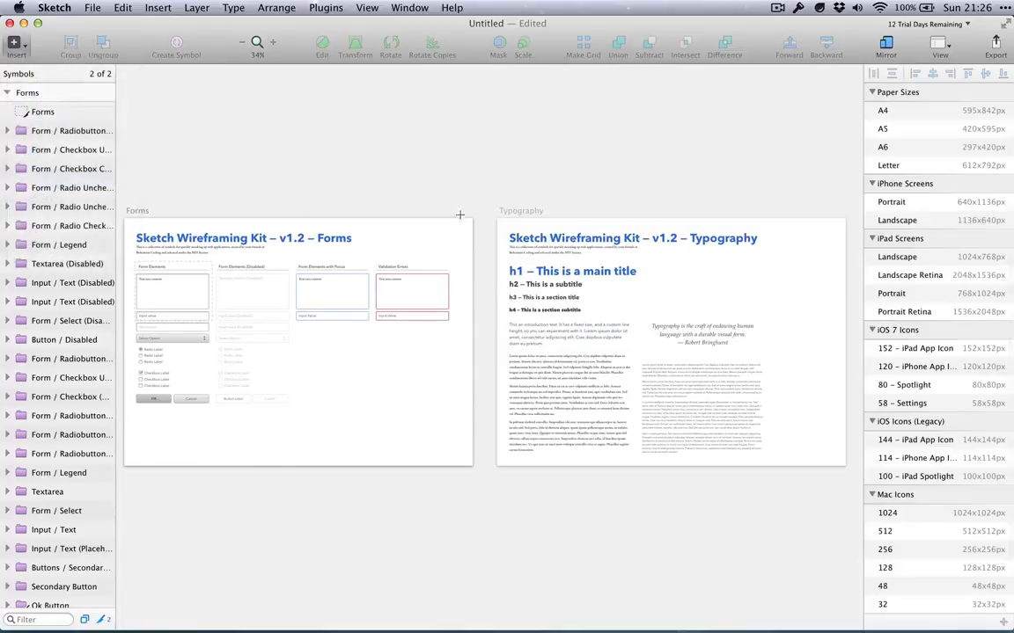
scroll(956, 299, down, 2)
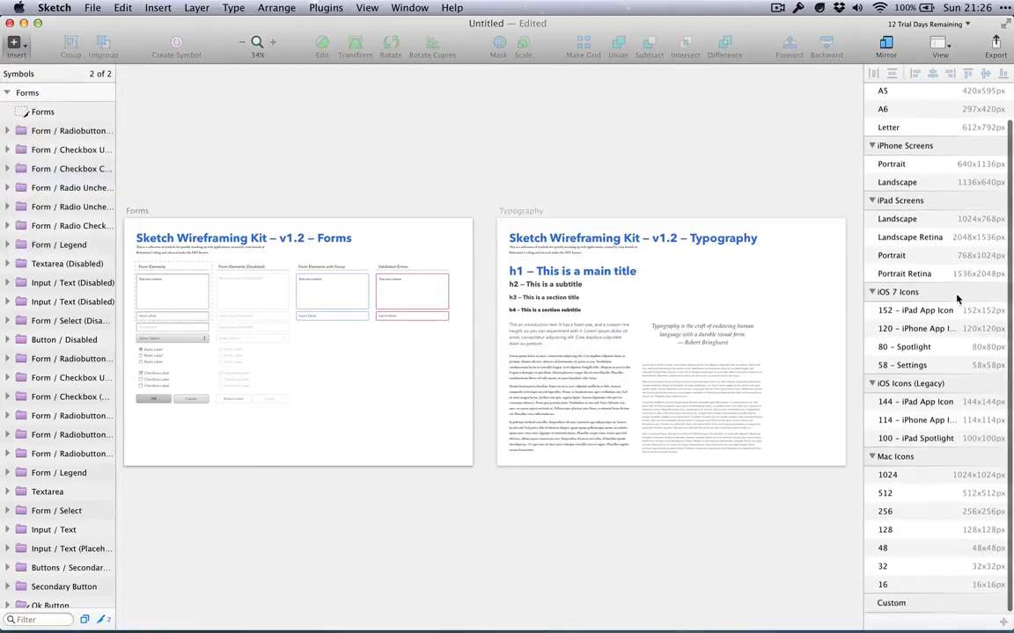
scroll(933, 519, up, 3)
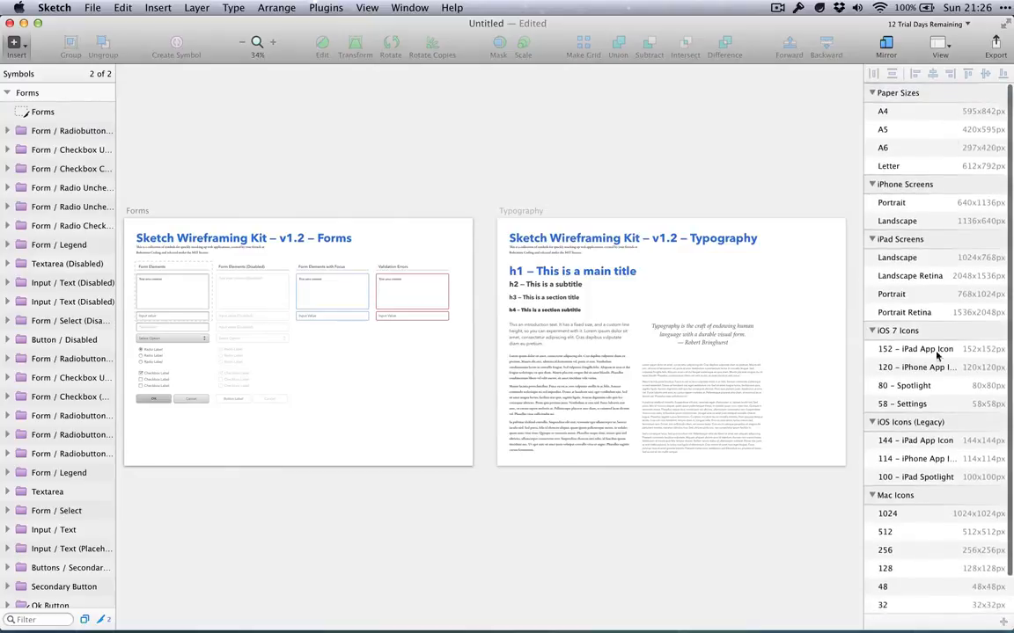
scroll(933, 396, down, 3)
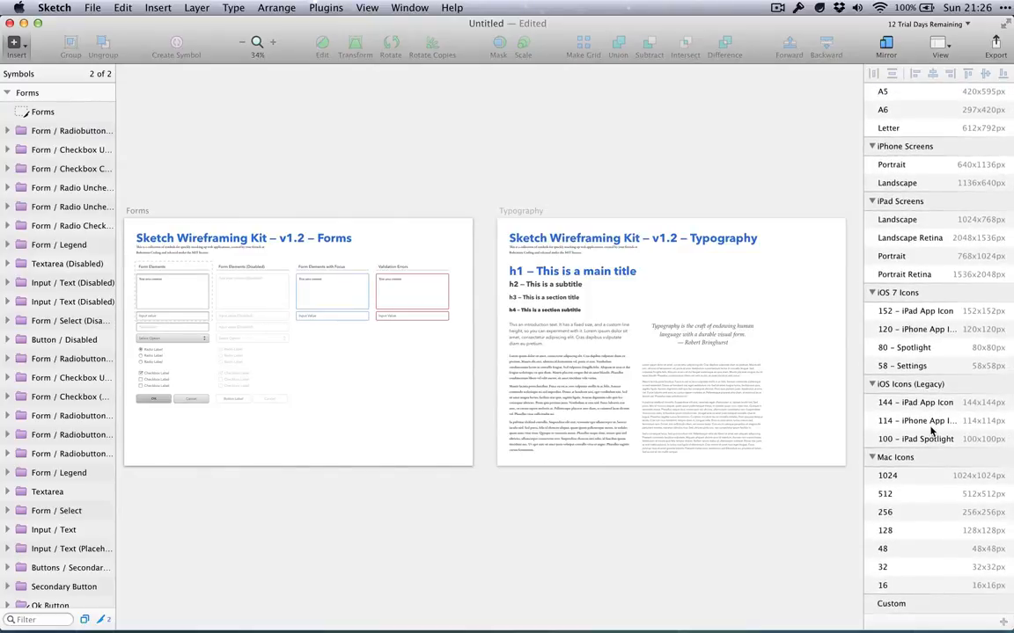
scroll(931, 430, up, 2)
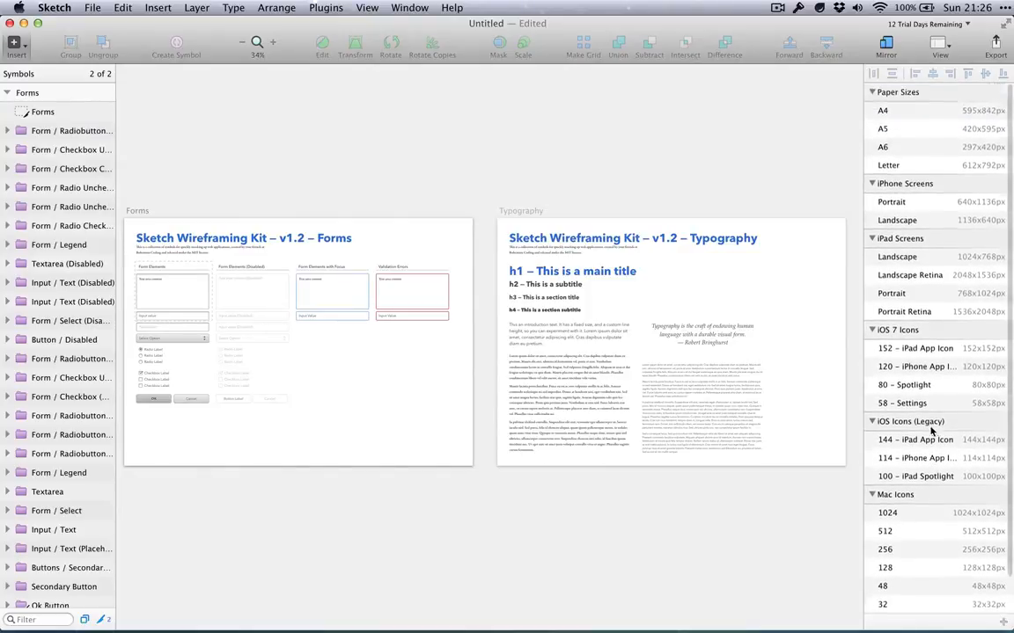
click(887, 110)
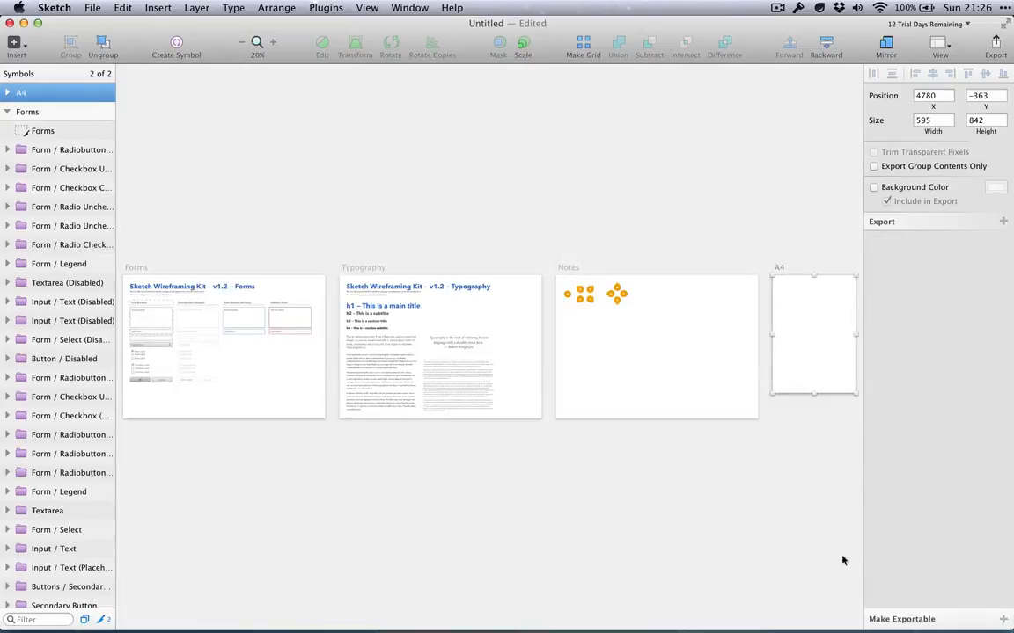
Step: Add the whole iOS 7 Icons preset group as artboards next to the A4 artboard
click(842, 418)
key(a)
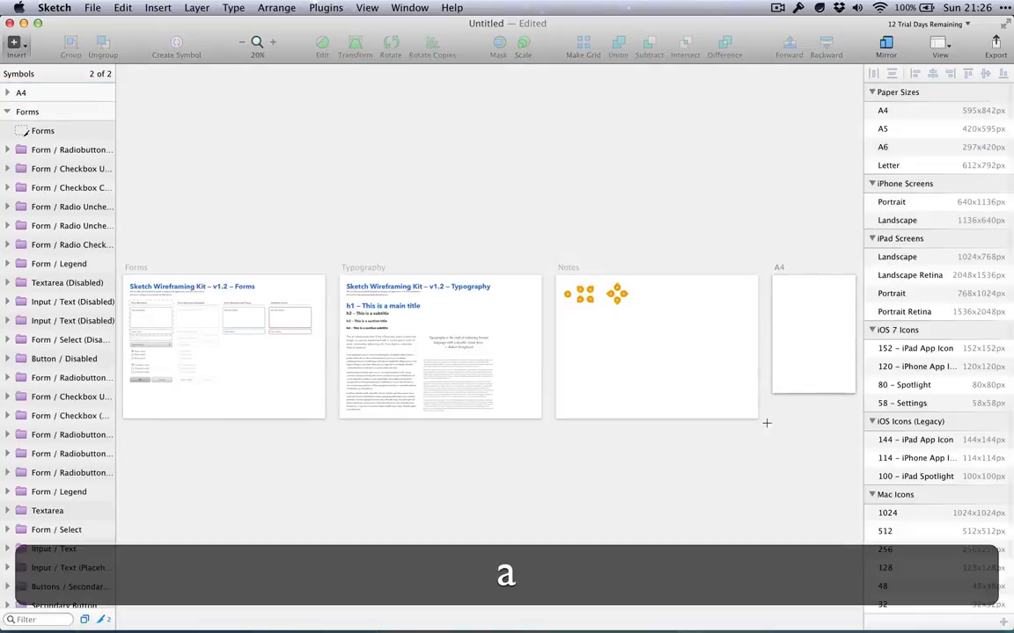
scroll(924, 366, down, 2)
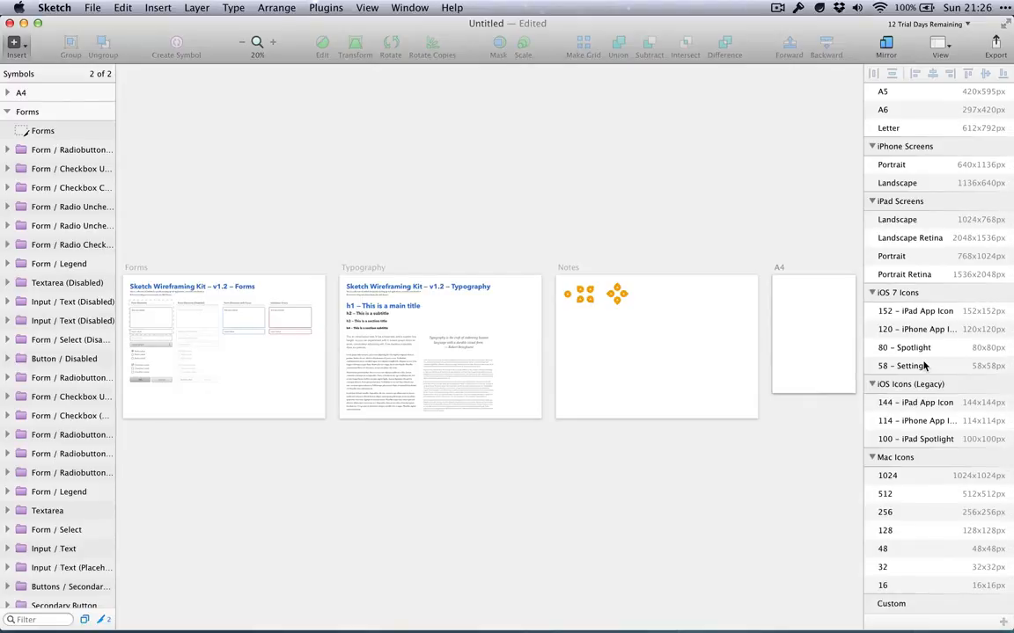
click(895, 294)
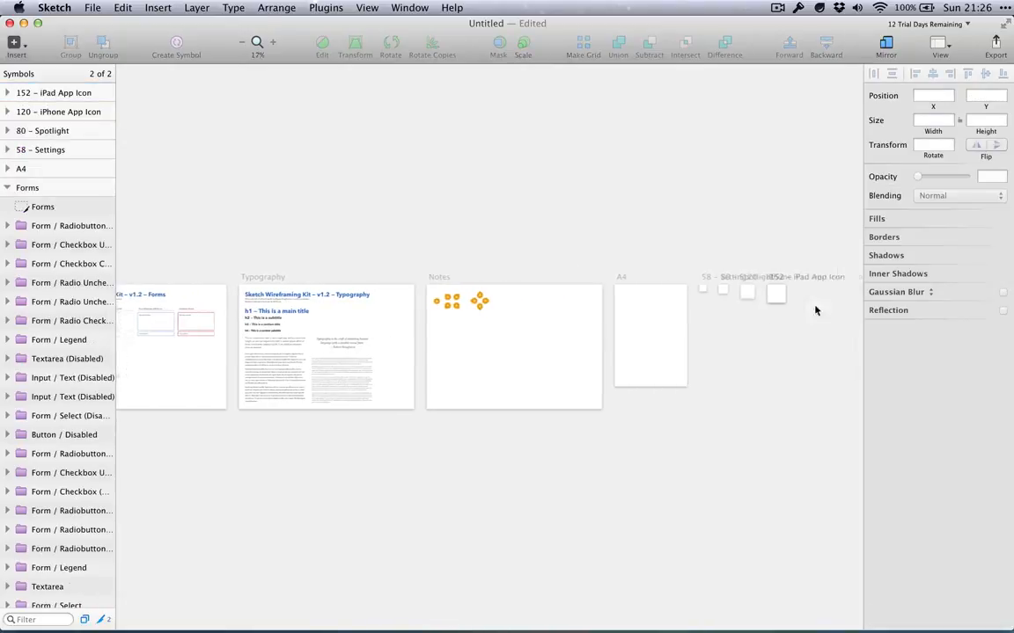
Step: Hide the artboard shadows around the icon artboards and turn them back on
scroll(792, 299, right, 2)
scroll(747, 285, up, 5)
scroll(747, 286, right, 5)
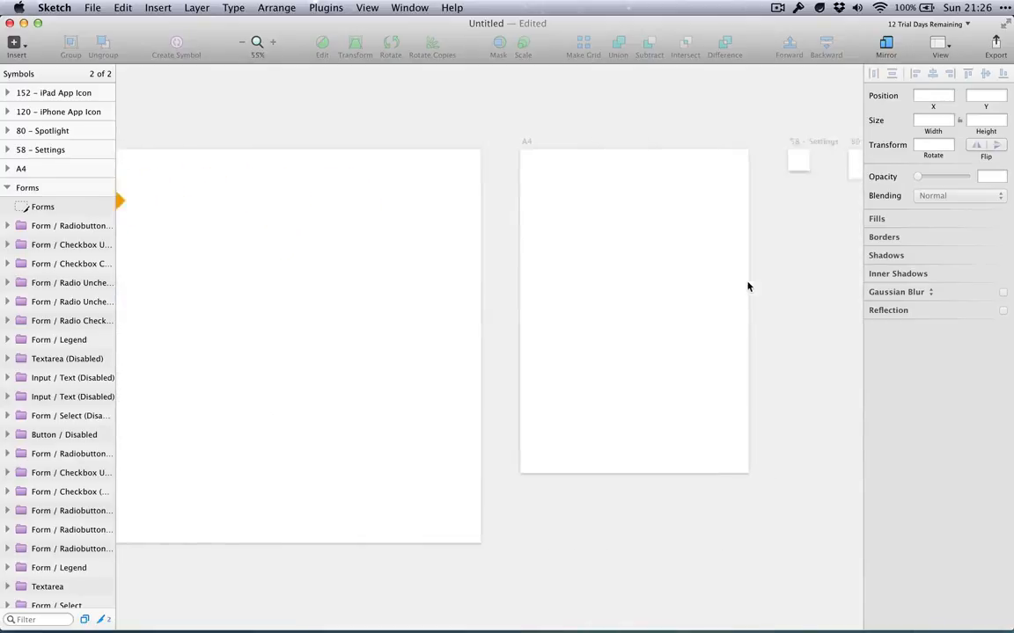
scroll(747, 285, right, 10)
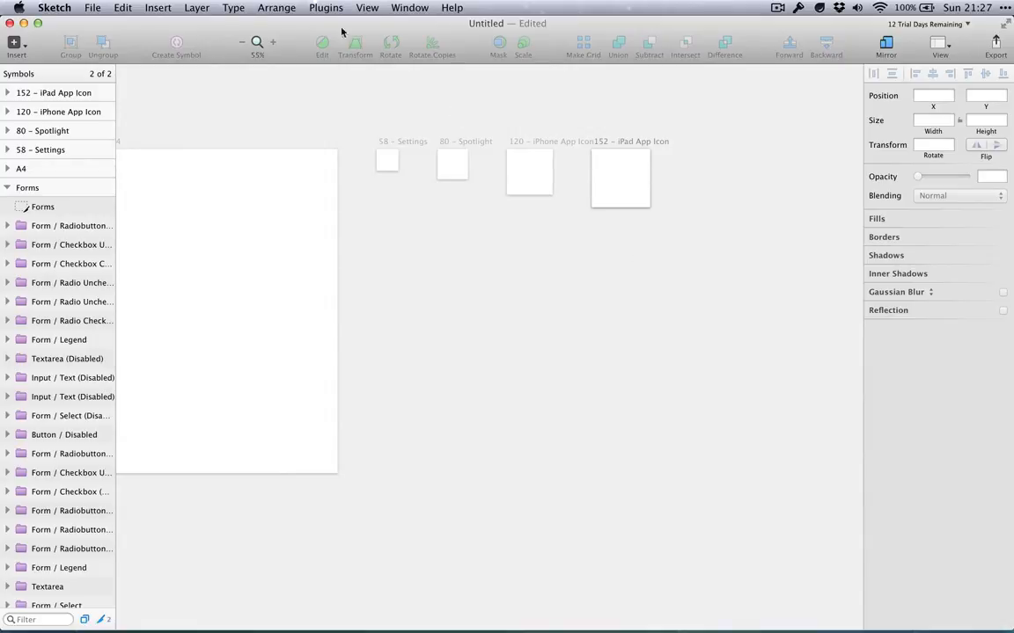
click(366, 7)
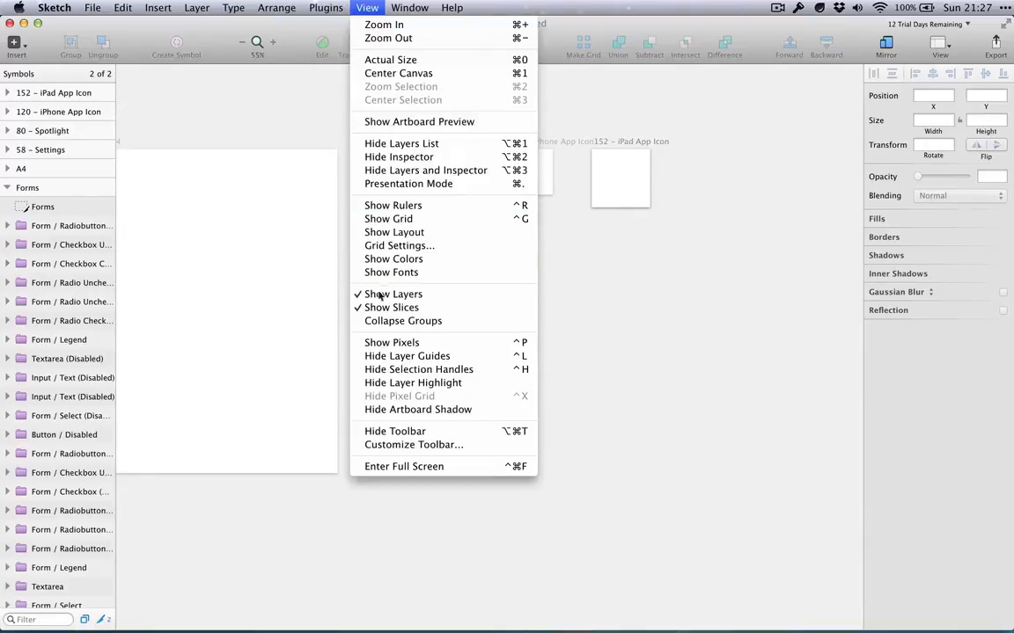
click(397, 410)
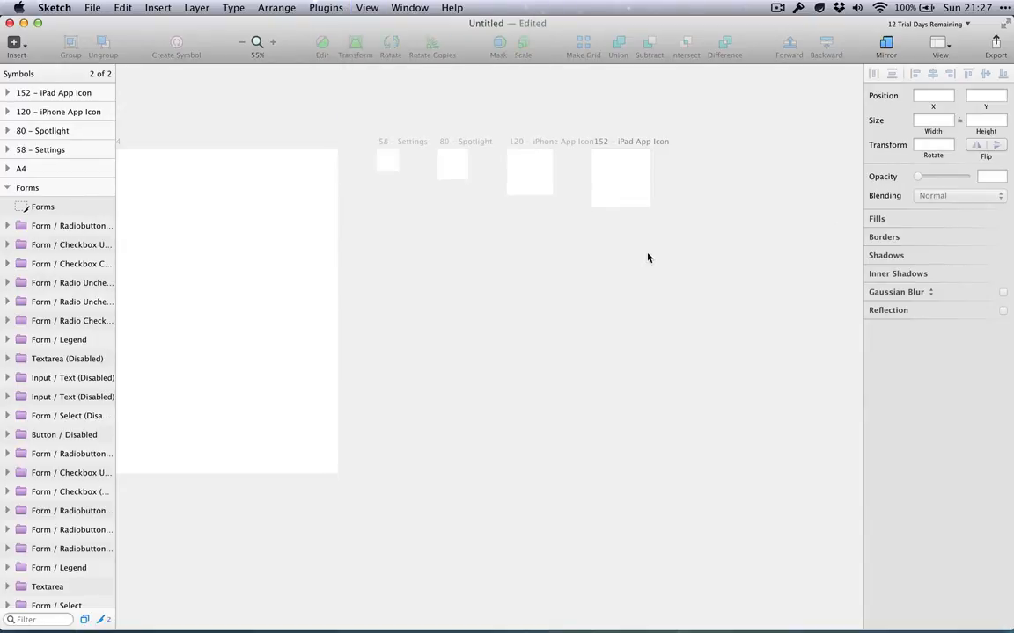
click(367, 7)
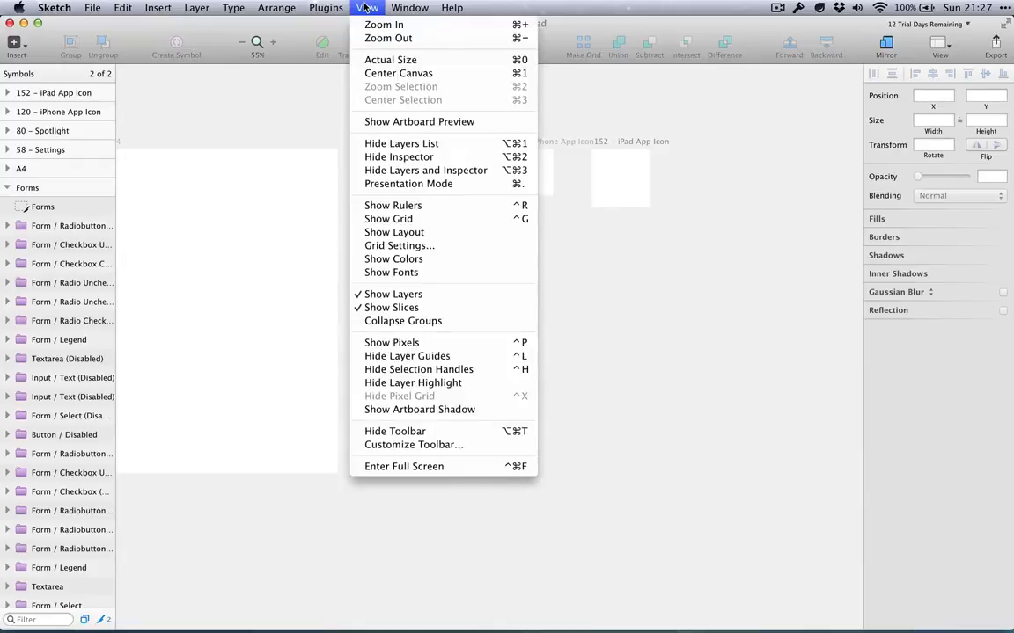
click(412, 410)
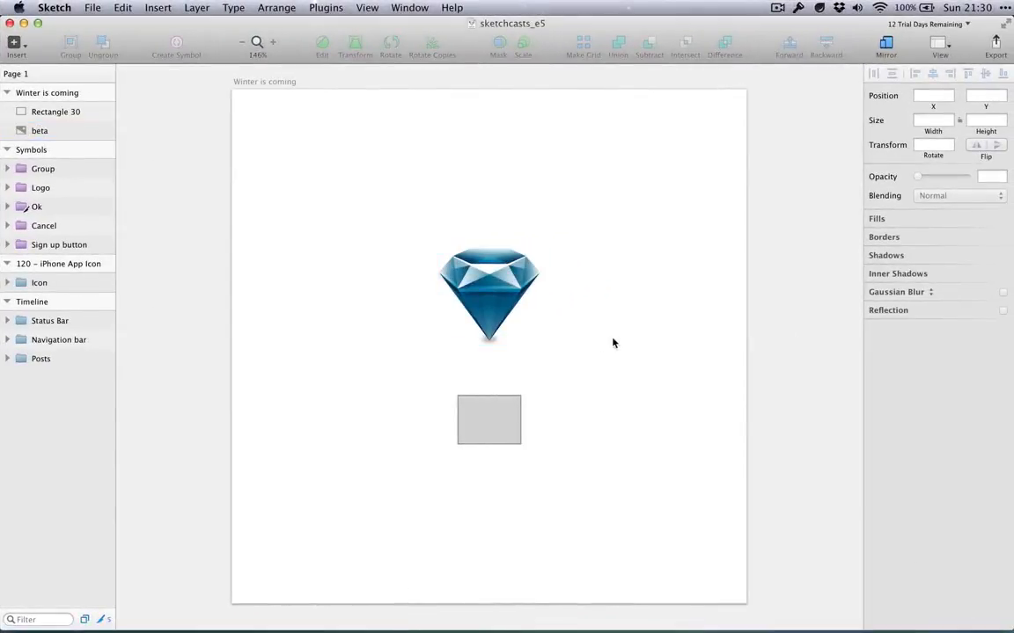
Step: Select the white upper facet of the diamond image with the Magic Wand and convert the selection to a vector shape
click(492, 289)
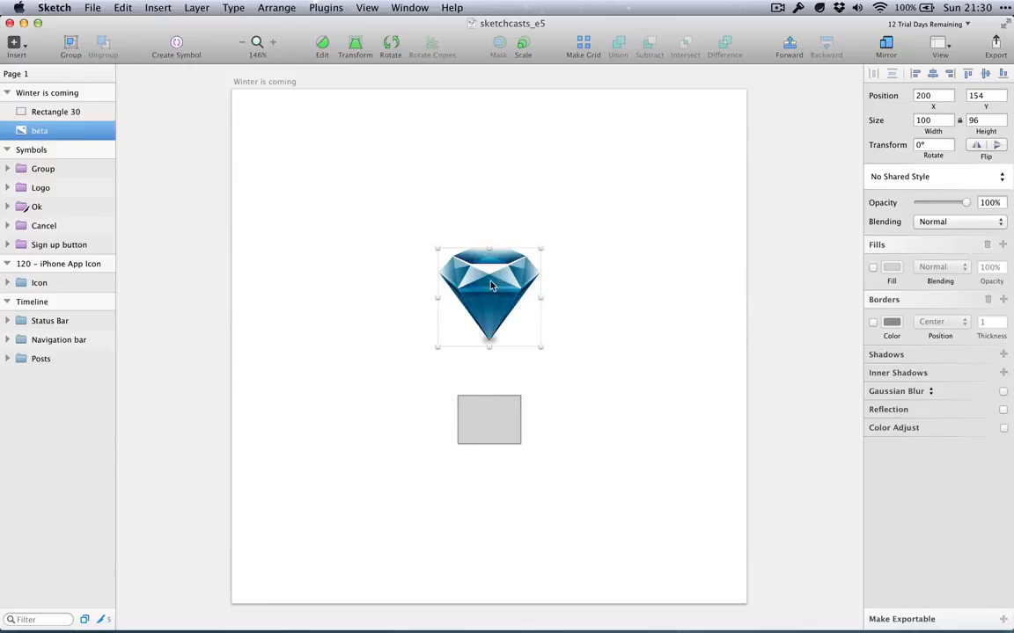
double_click(492, 286)
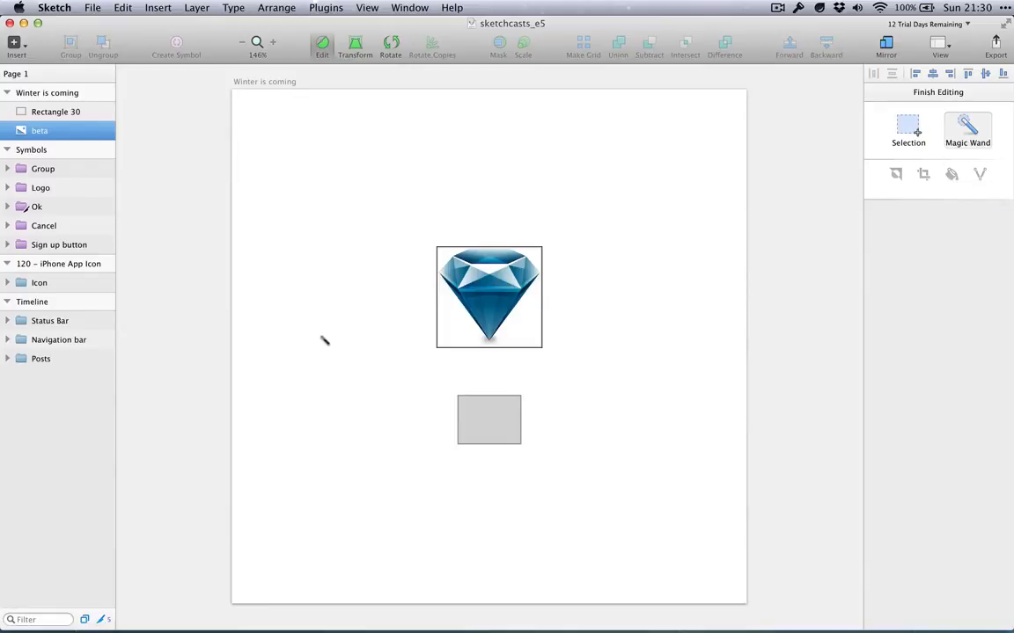
click(490, 263)
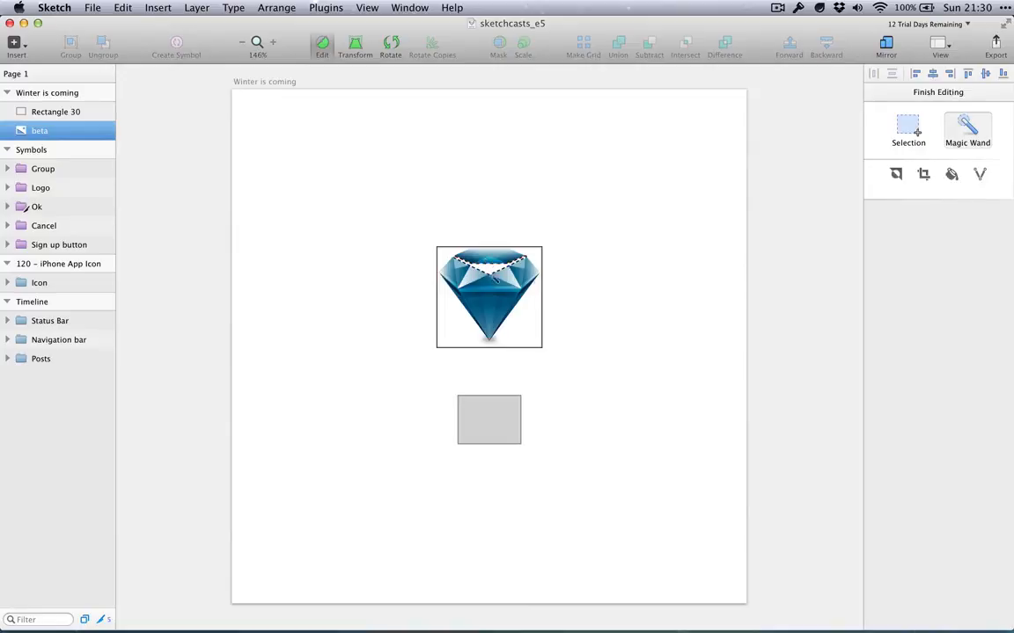
click(981, 176)
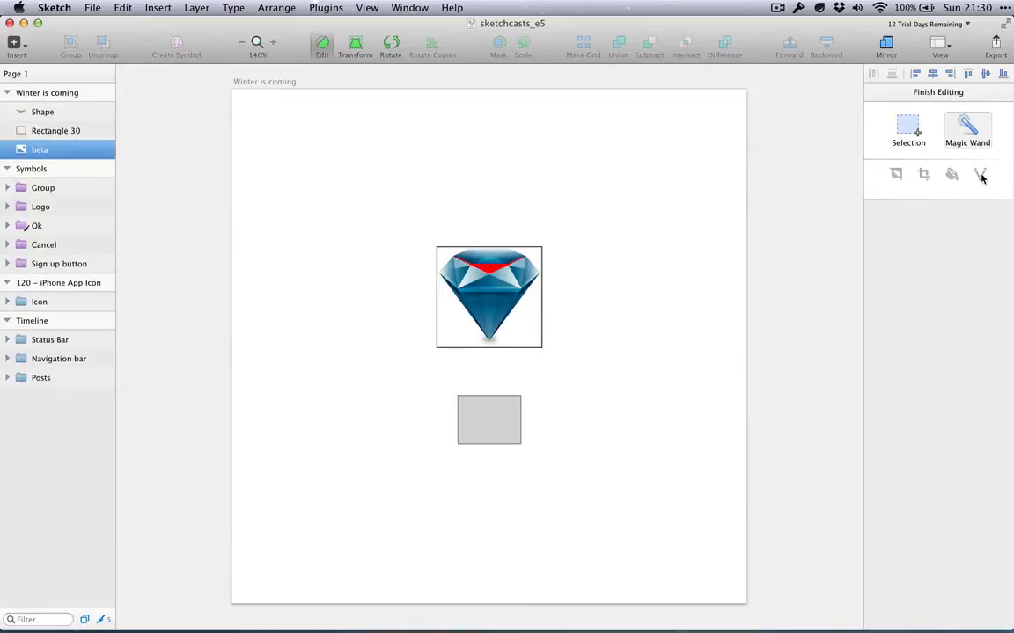
Step: Move the red vectorized shape straight up above the diamond to about Y 104 and inspect its vector points
click(43, 111)
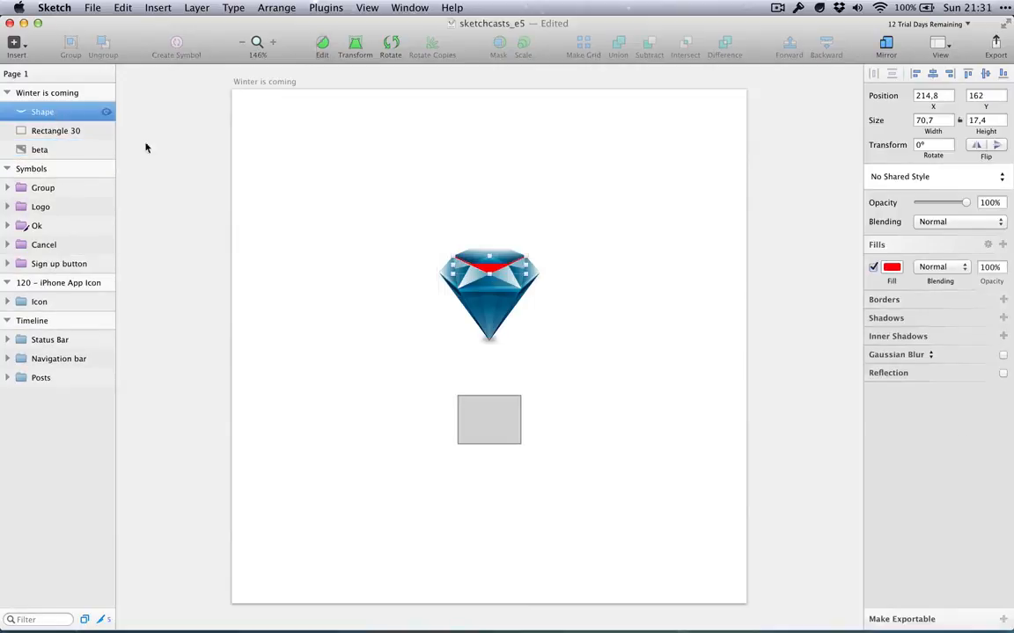
drag(478, 261, 478, 206)
key(super+2)
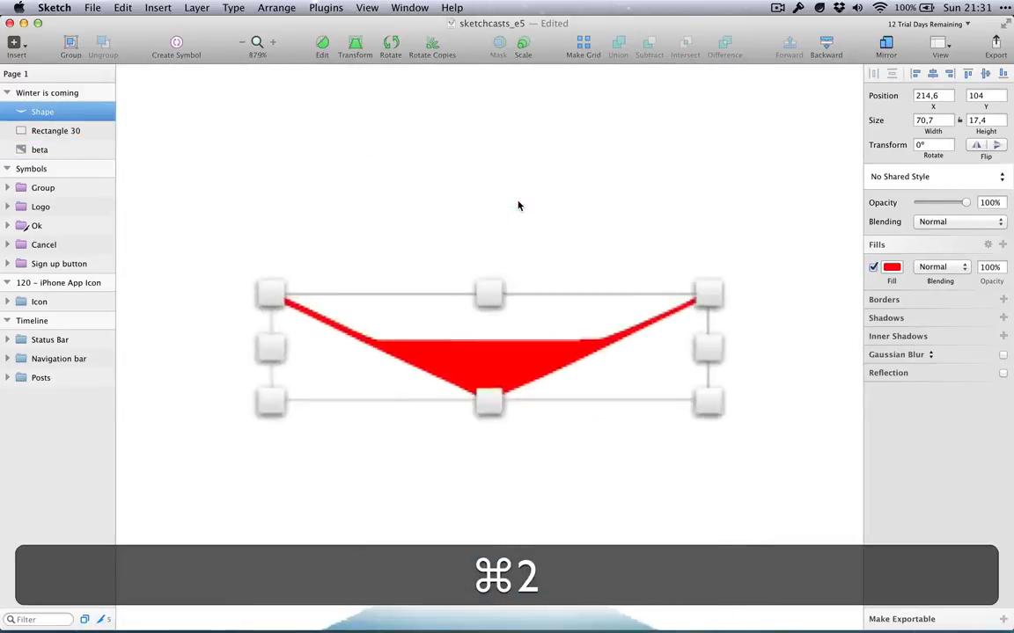
key(Return)
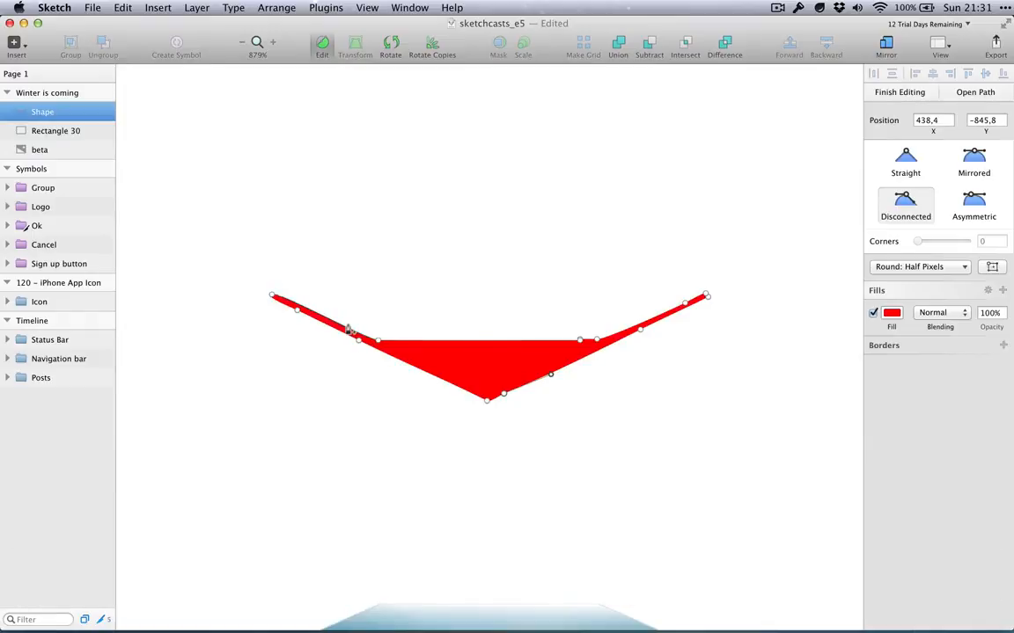
key(Return)
Step: Crop the diamond image with a rectangular selection that cuts off its outer side edges and lower tip
scroll(352, 328, down, 5)
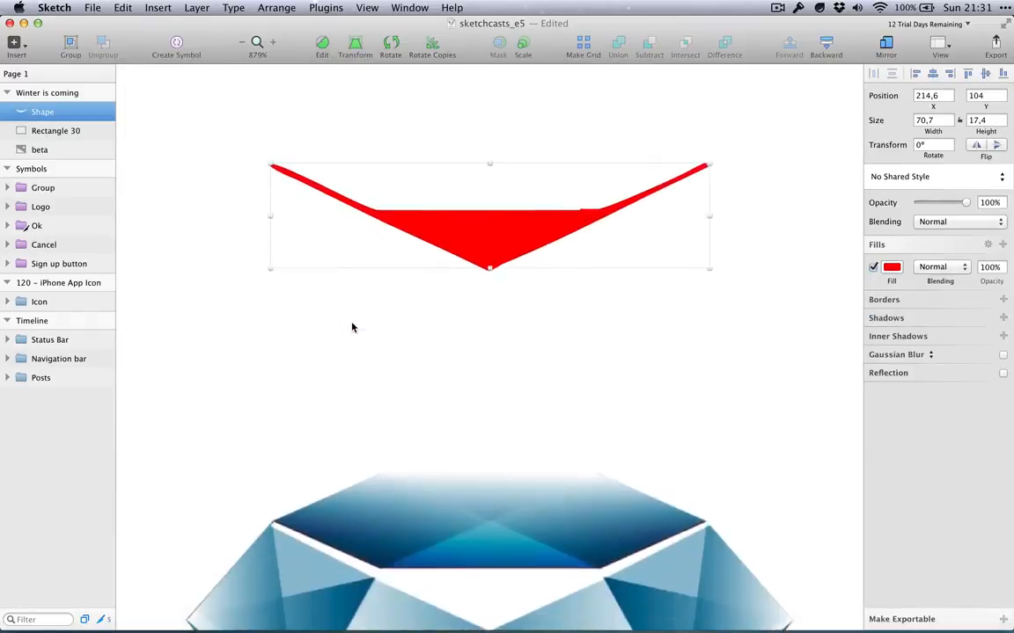
scroll(352, 328, down, 5)
scroll(352, 328, down, 4)
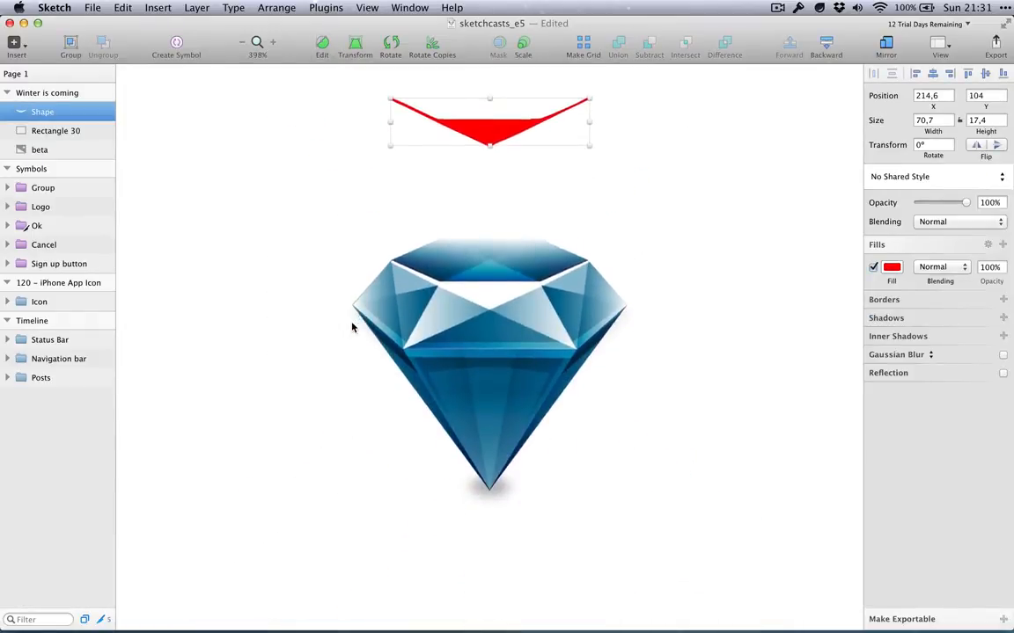
click(475, 294)
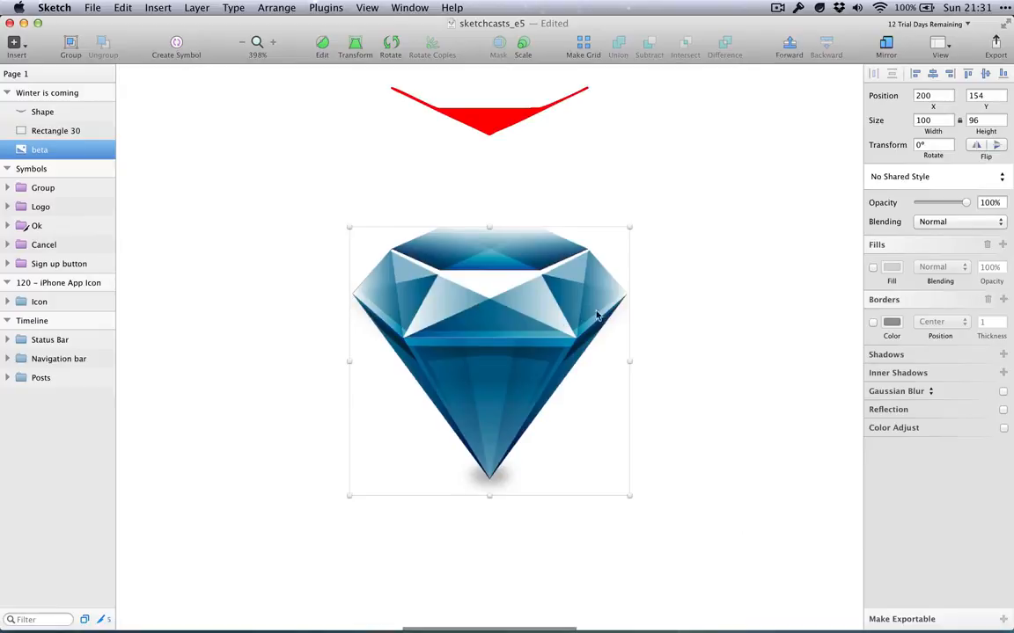
double_click(538, 281)
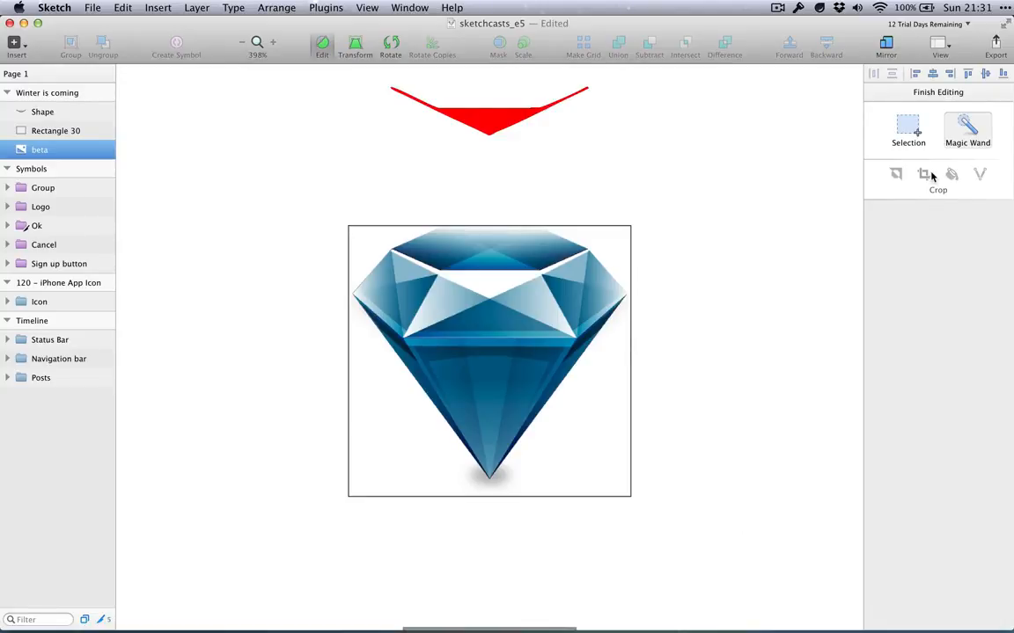
click(912, 130)
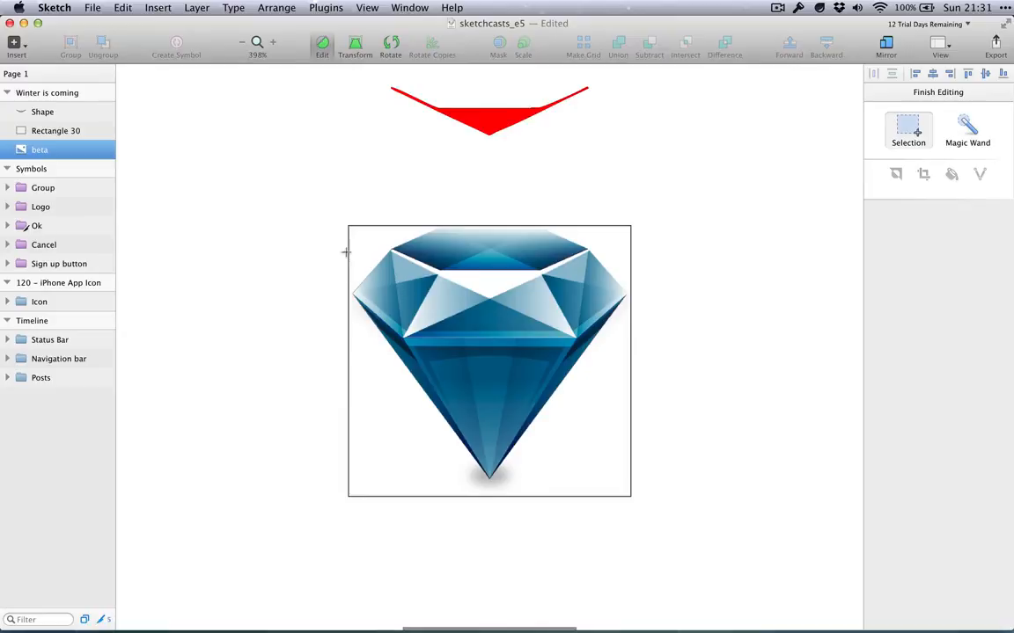
drag(358, 234, 585, 409)
drag(534, 359, 552, 358)
click(928, 179)
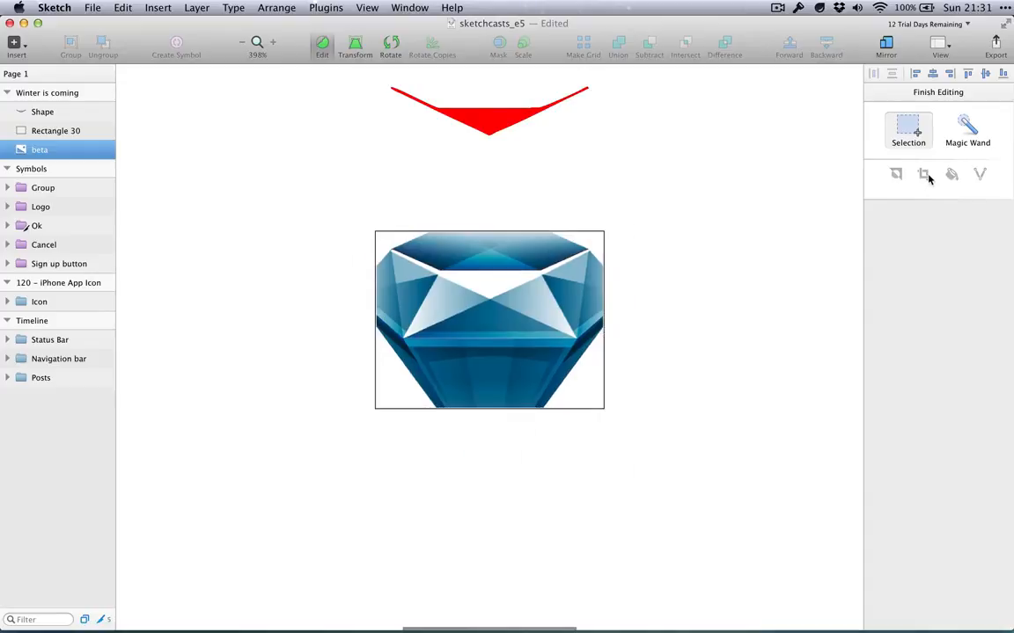
Step: Finish editing the image and move the cropped diamond slightly upward
click(714, 361)
drag(532, 307, 532, 289)
click(632, 232)
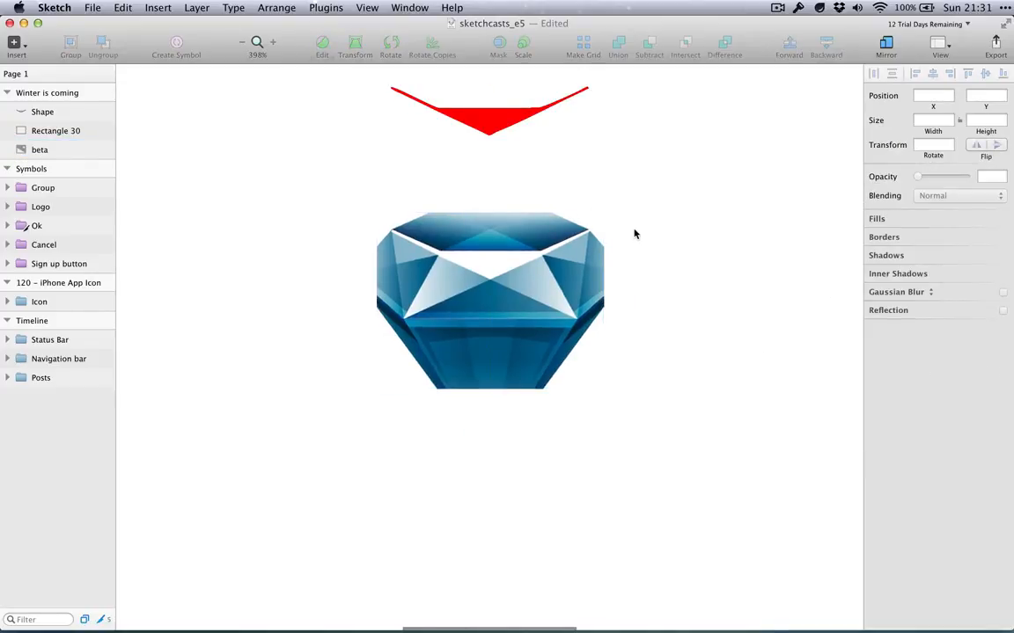
Step: Round only the upper-right corner point of the grey rectangle below the diamond with a corner radius of 23,5
scroll(634, 234, up, 5)
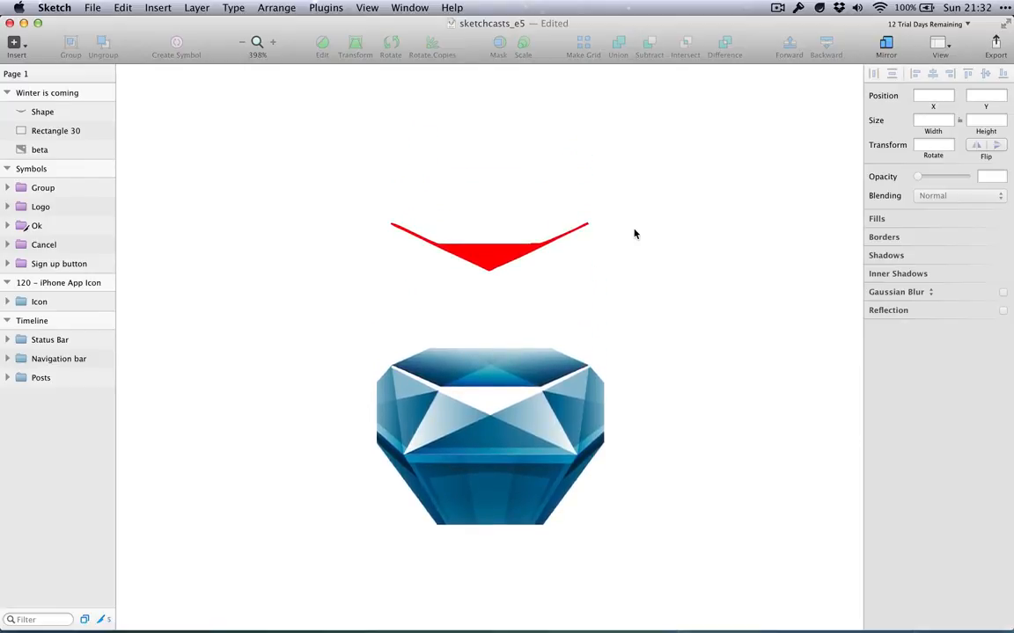
scroll(639, 252, down, 3)
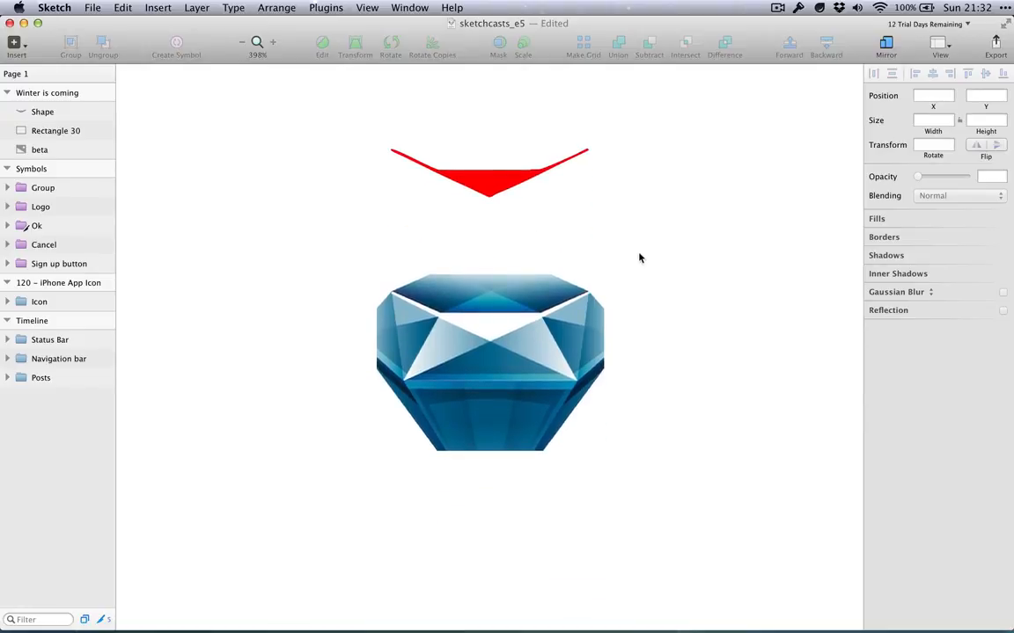
click(241, 43)
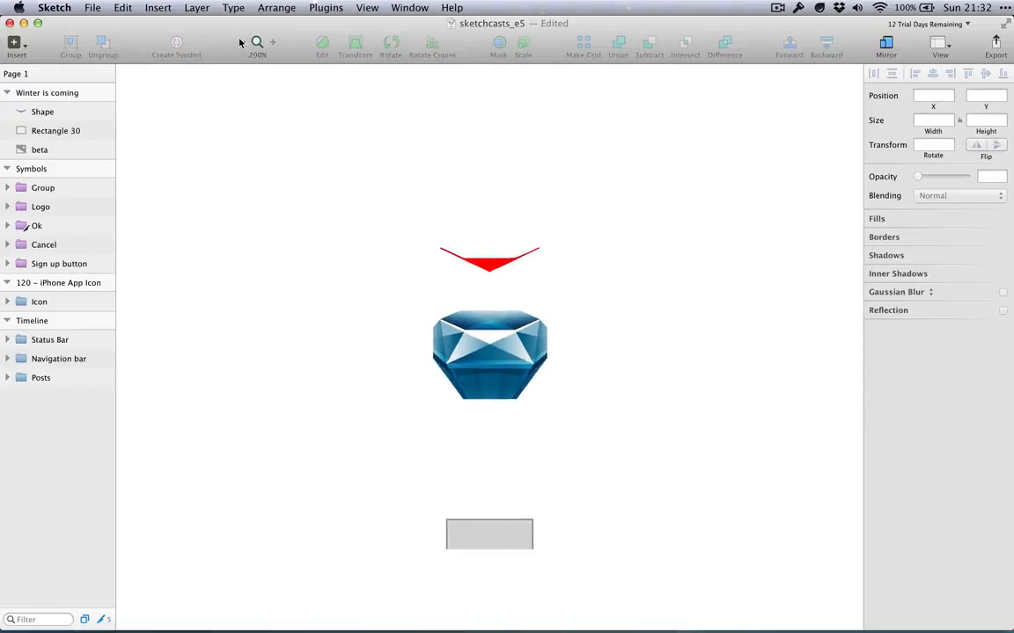
scroll(595, 228, down, 5)
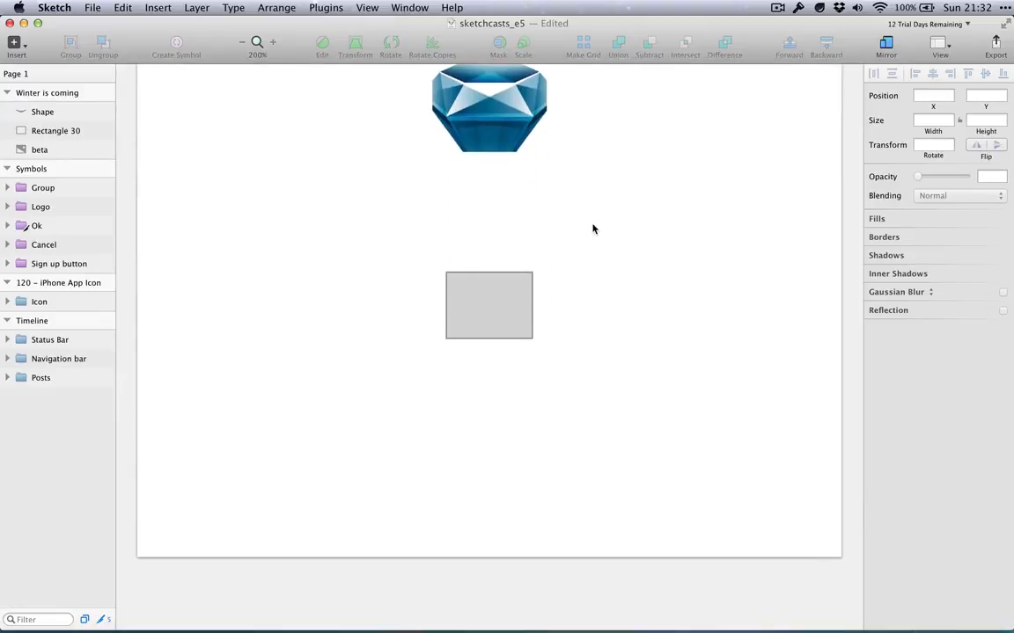
click(514, 304)
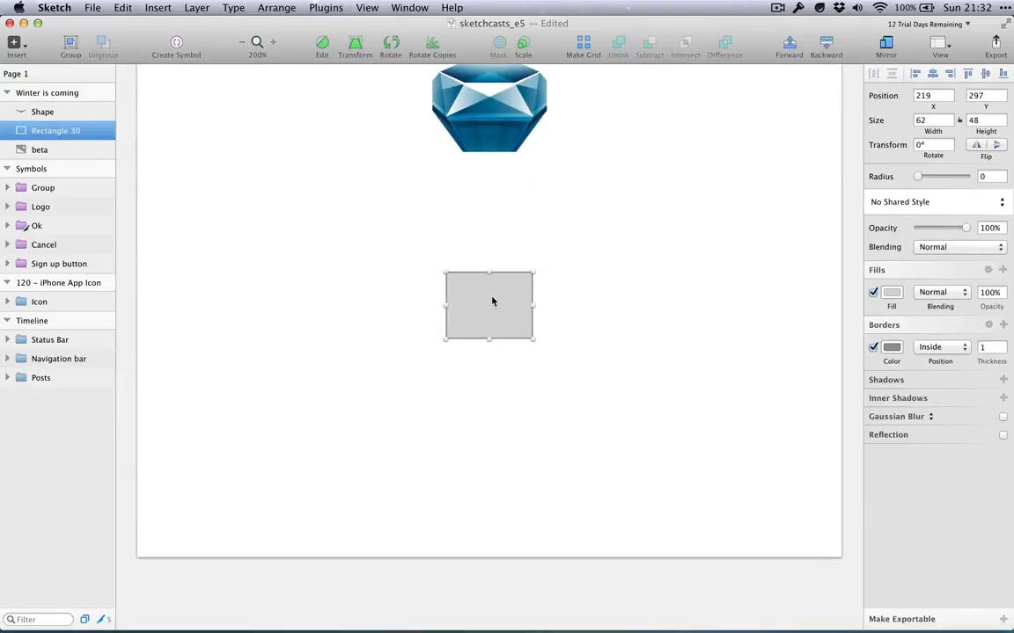
scroll(492, 302, down, 1)
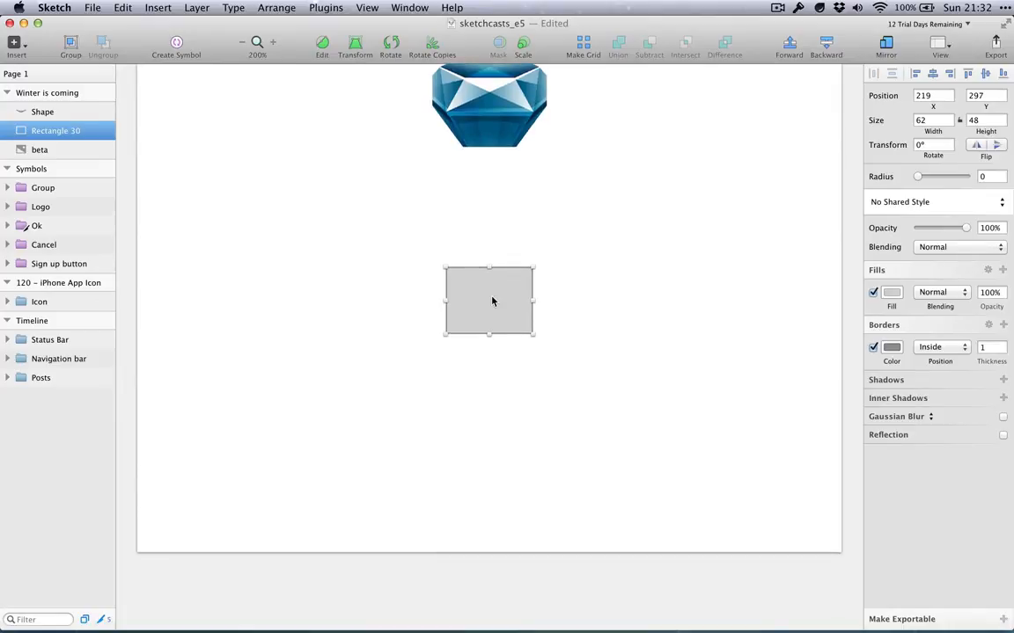
key(Return)
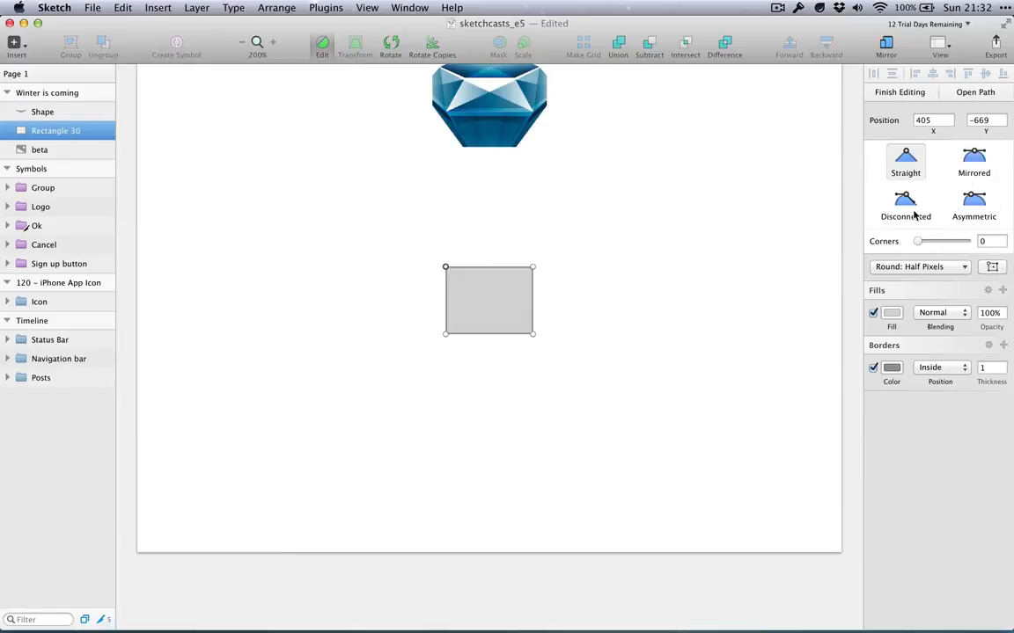
click(532, 267)
drag(916, 245, 925, 249)
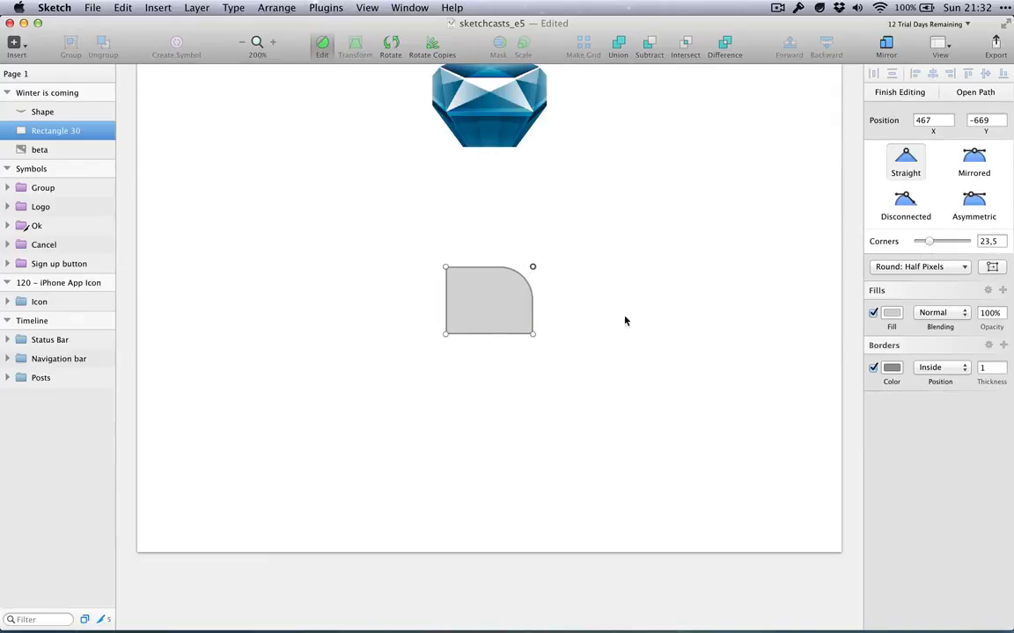
key(Return)
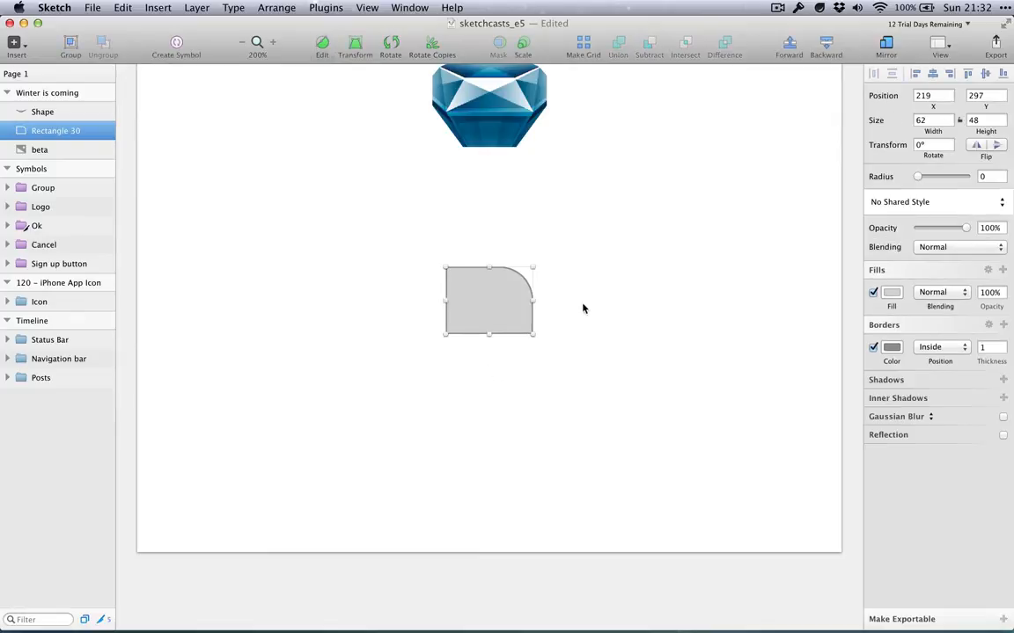
click(543, 308)
Step: Show all artboards of the page at once and enter full screen mode
scroll(592, 296, up, 1)
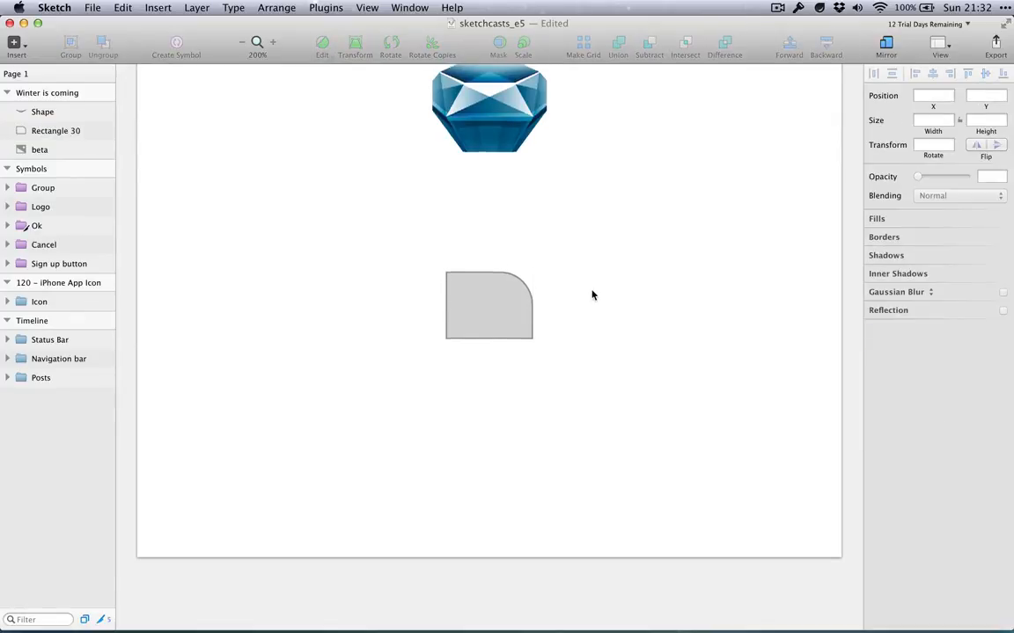
scroll(592, 296, up, 5)
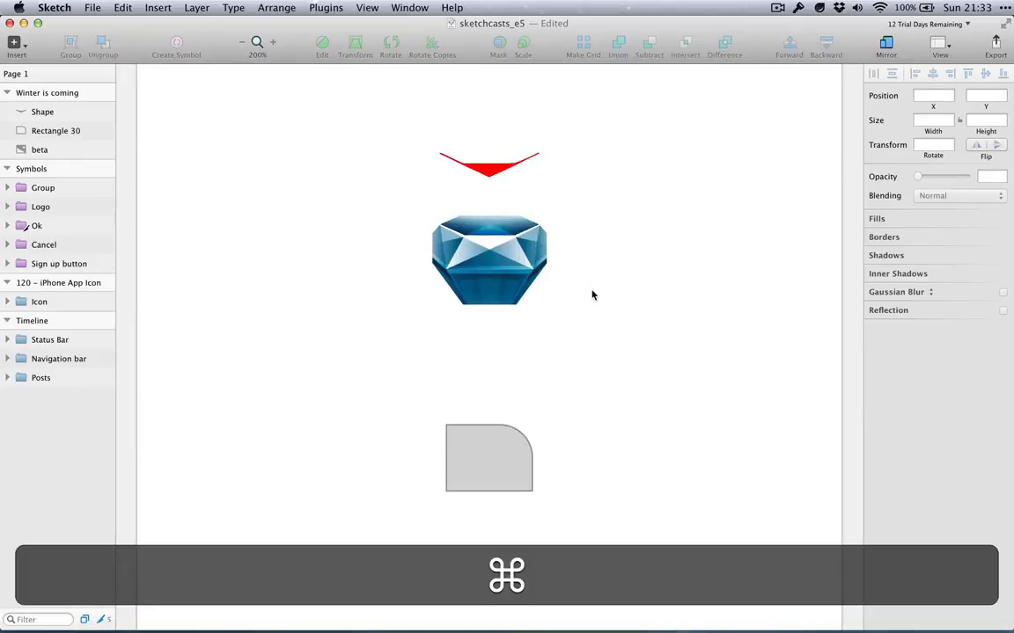
key(super+1)
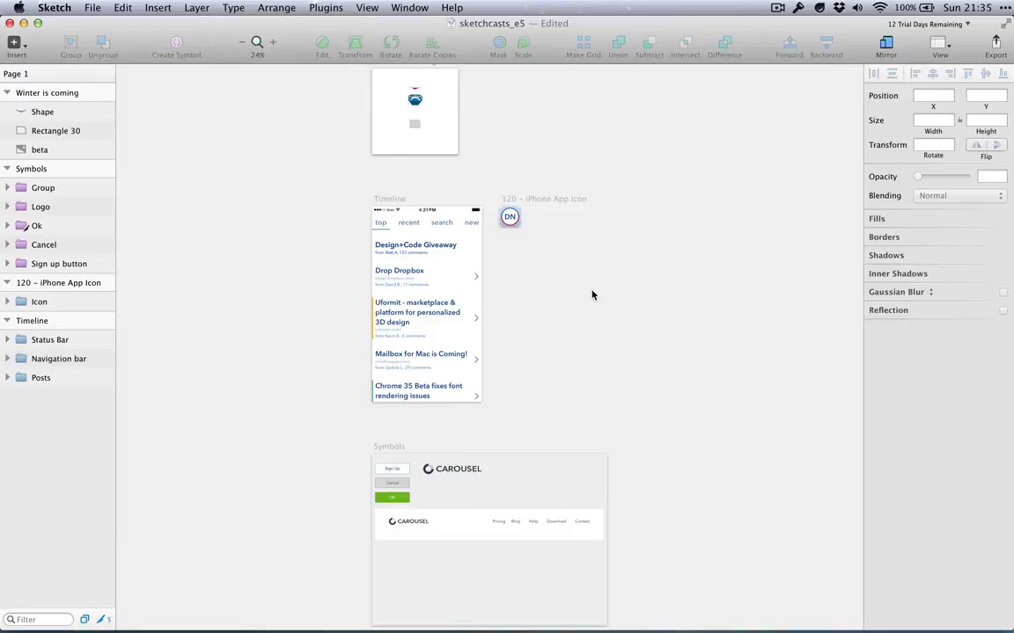
key(ctrl+super+f)
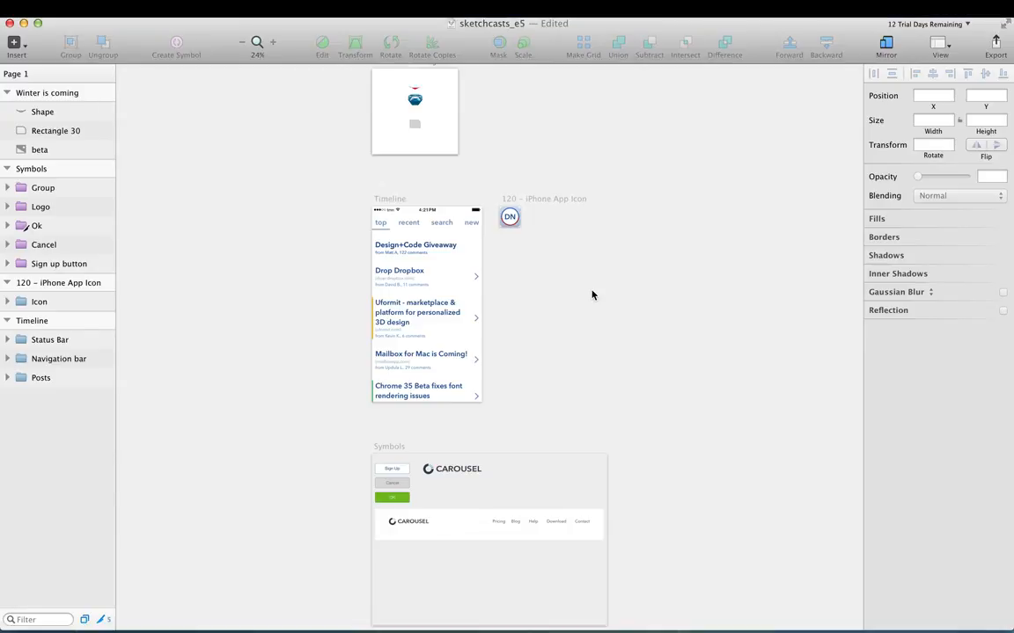